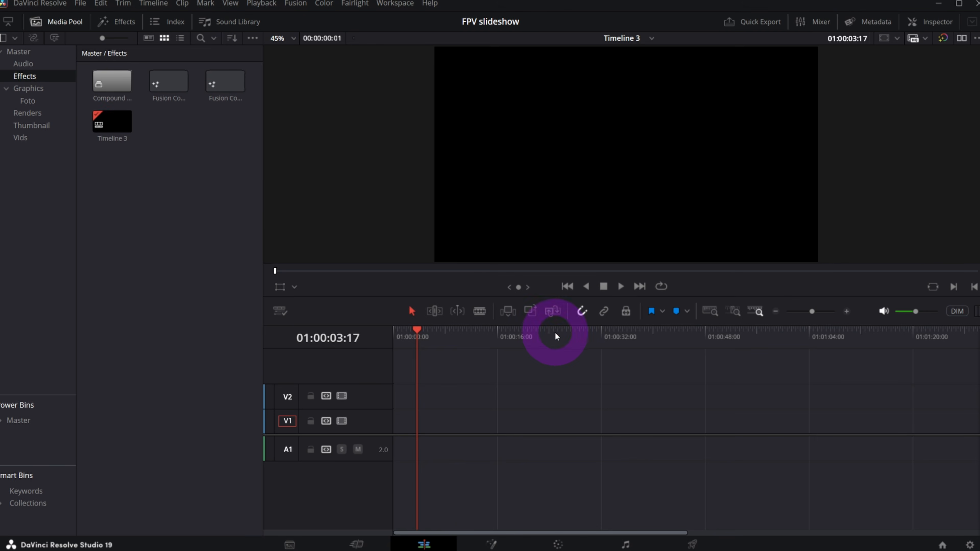
# - Place the second Fusion composition from the Effects bin on video track V1 at the very start of the timeline
pyautogui.moveTo(224, 85); pyautogui.dragTo(733, 451)
pyautogui.click(436, 425)
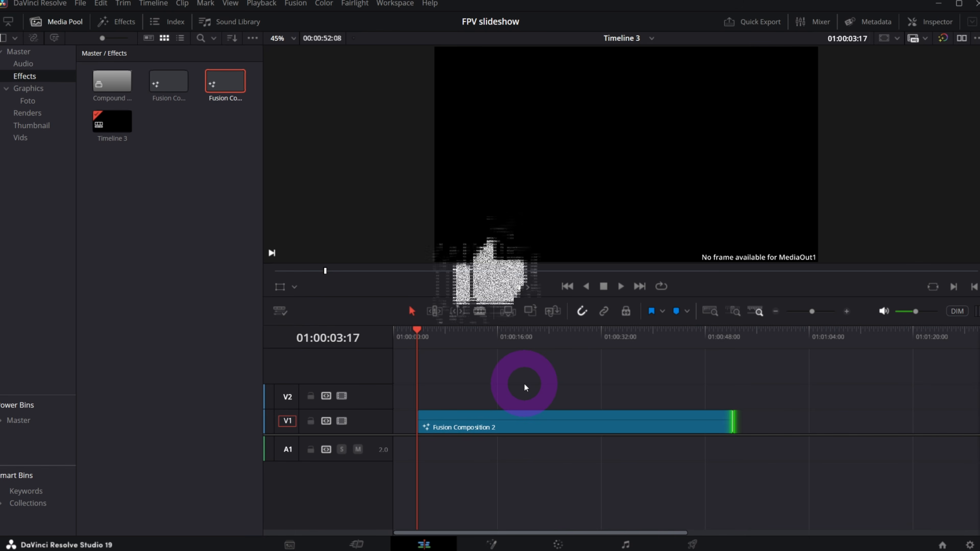
pyautogui.moveTo(518, 423); pyautogui.dragTo(472, 440)
# - Shorten the composition clip to about 17.5 seconds and check its frame range on the Fusion page
pyautogui.click(643, 430)
pyautogui.moveTo(712, 426); pyautogui.dragTo(507, 425)
pyautogui.click(491, 544)
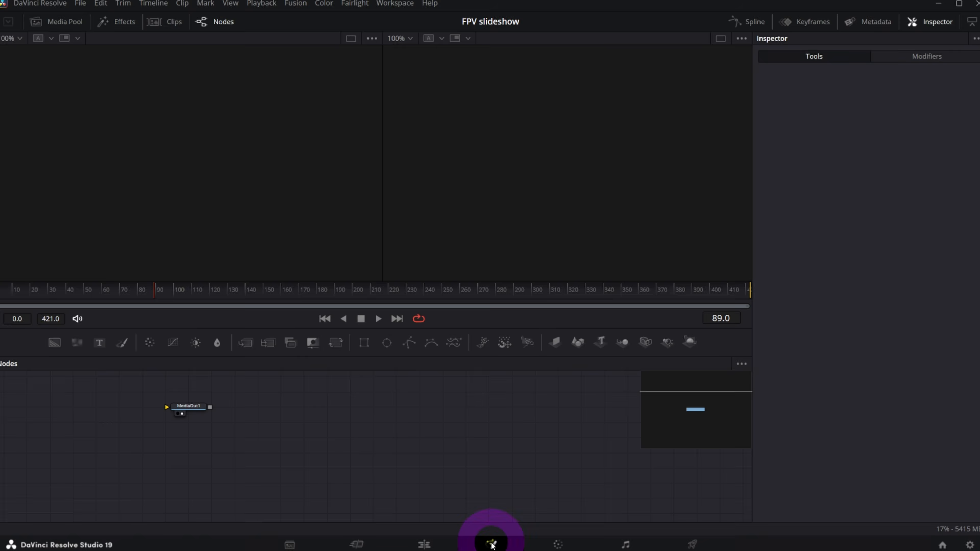
pyautogui.click(737, 263)
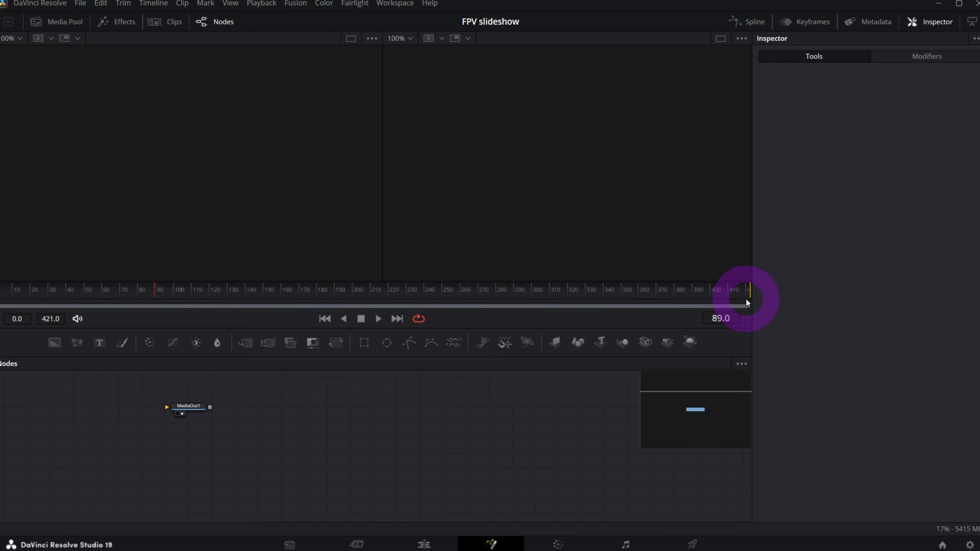
# - Return to the Edit page, extend the composition clip to a duration of 00:01:20:09, and hide the Media Pool
pyautogui.click(440, 544)
pyautogui.moveTo(506, 420); pyautogui.dragTo(913, 420)
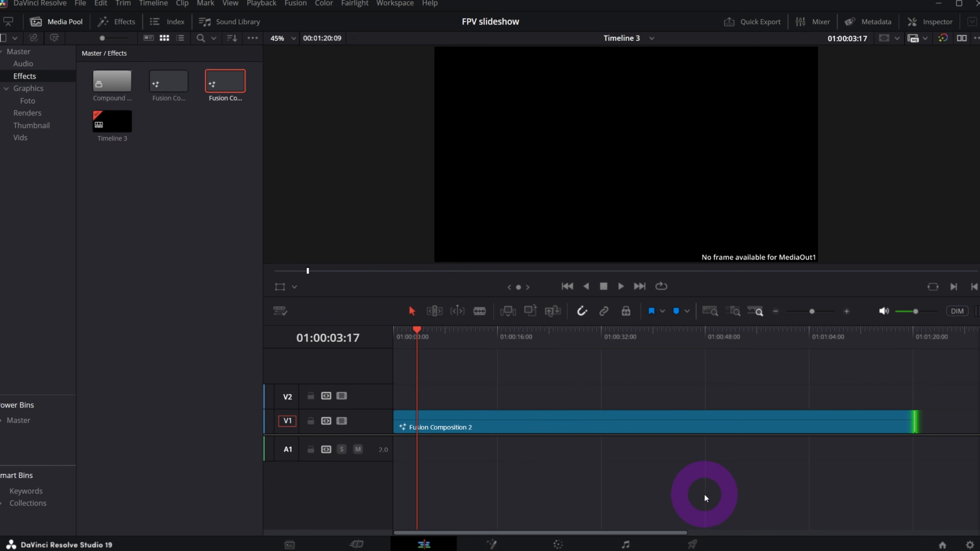
pyautogui.click(57, 22)
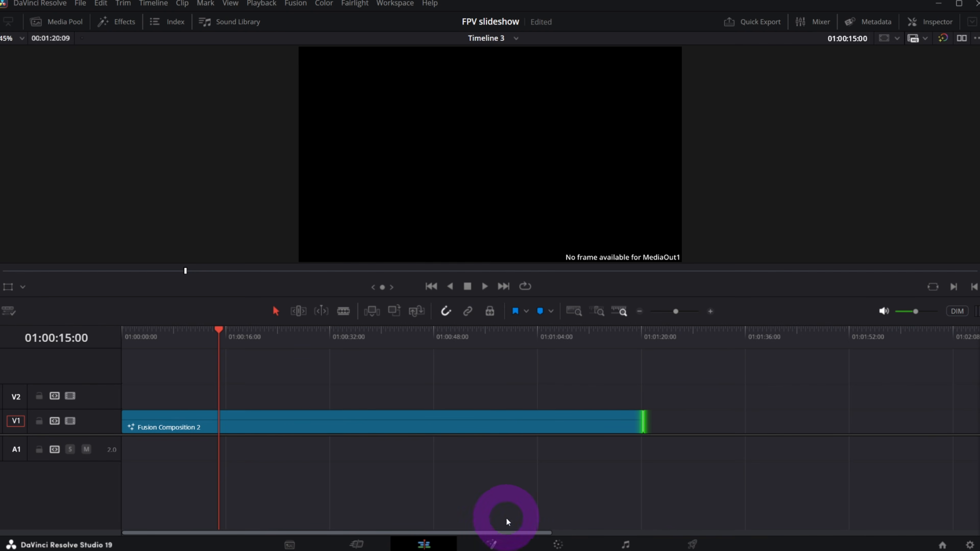
# - Open the extended composition on the Fusion page and reposition the MediaOut1 node in the node graph
pyautogui.click(492, 544)
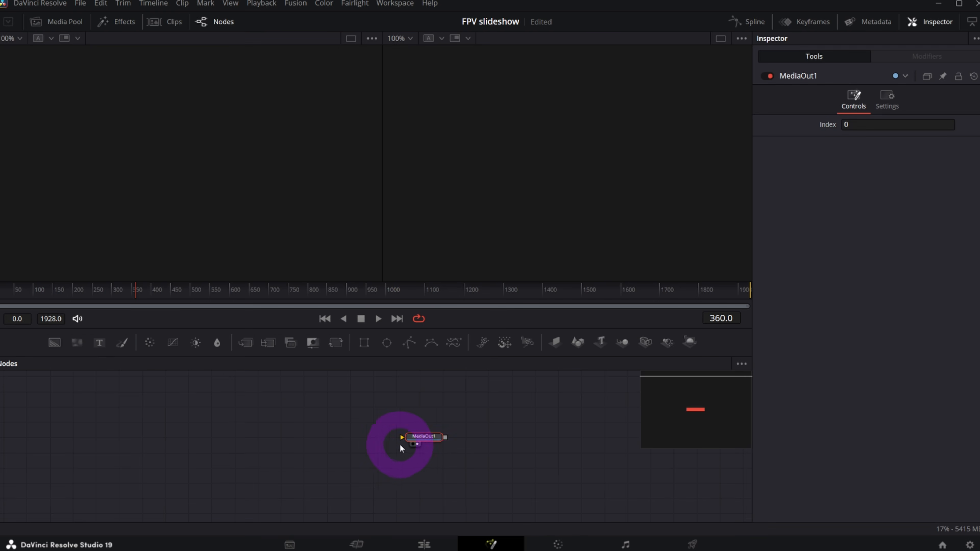
pyautogui.keyDown('ctrl'); pyautogui.scroll(2, 425, 438); pyautogui.keyUp('ctrl')
pyautogui.moveTo(415, 433); pyautogui.dragTo(447, 441)
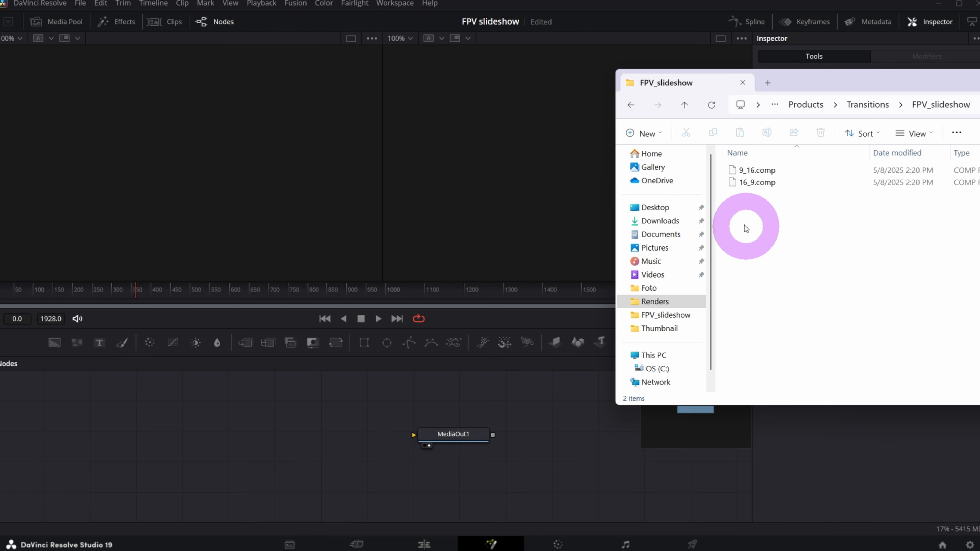
pyautogui.click(755, 182)
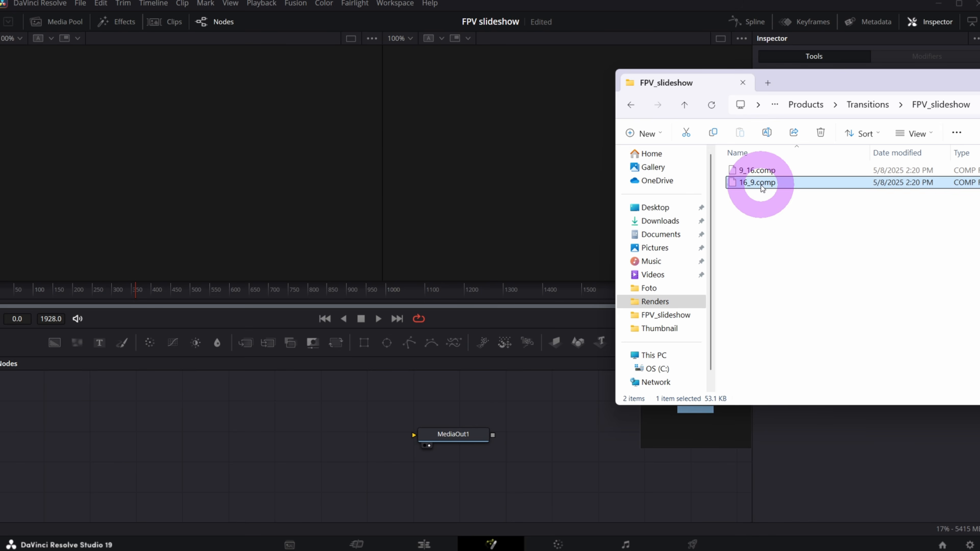
pyautogui.click(81, 4)
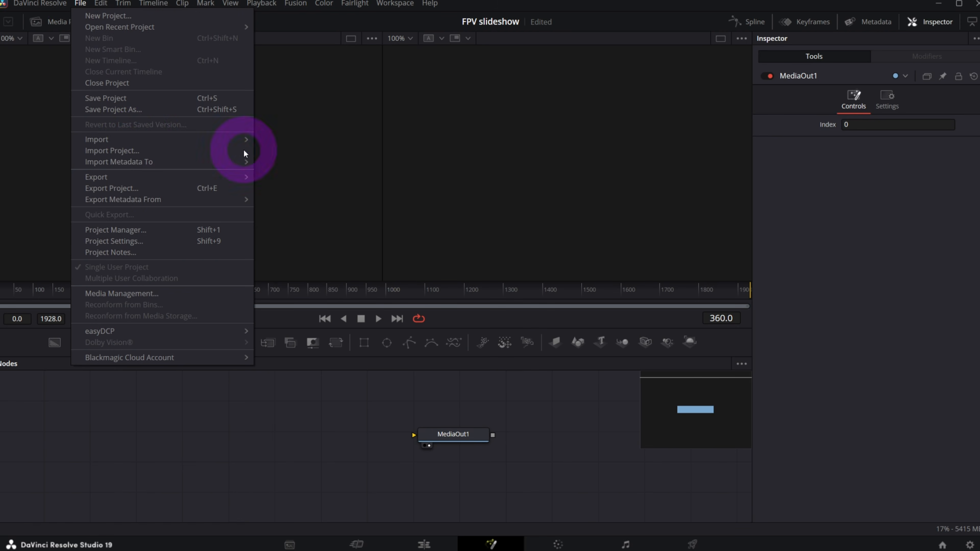
pyautogui.moveTo(136, 139)
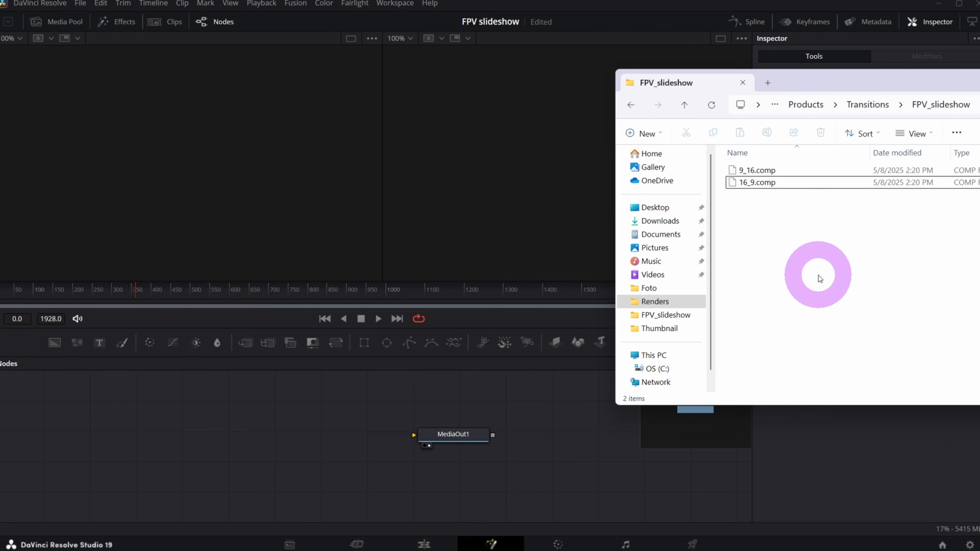
# - Open 16_9.comp from the FPV_slideshow folder in Notepad and copy its entire text
pyautogui.click(752, 183)
pyautogui.click(761, 219)
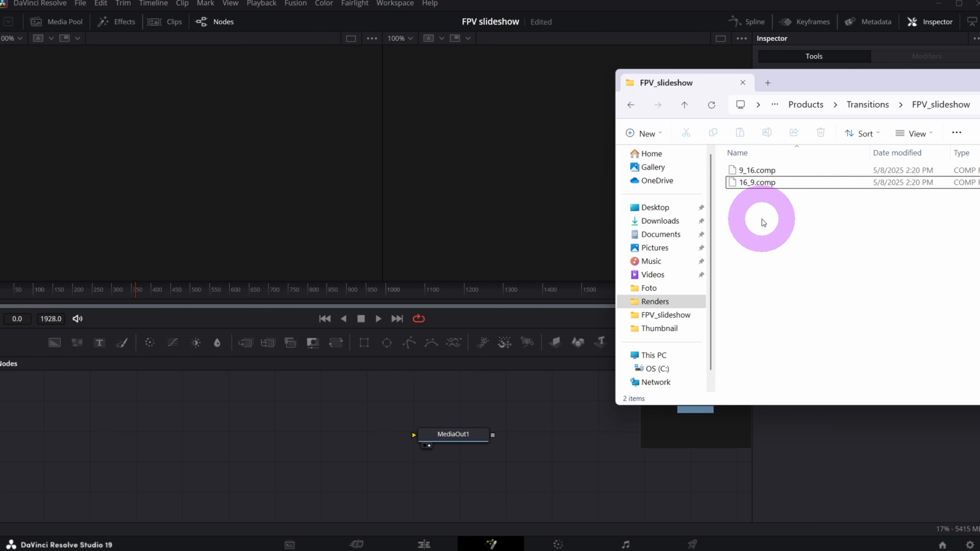
pyautogui.click(750, 184)
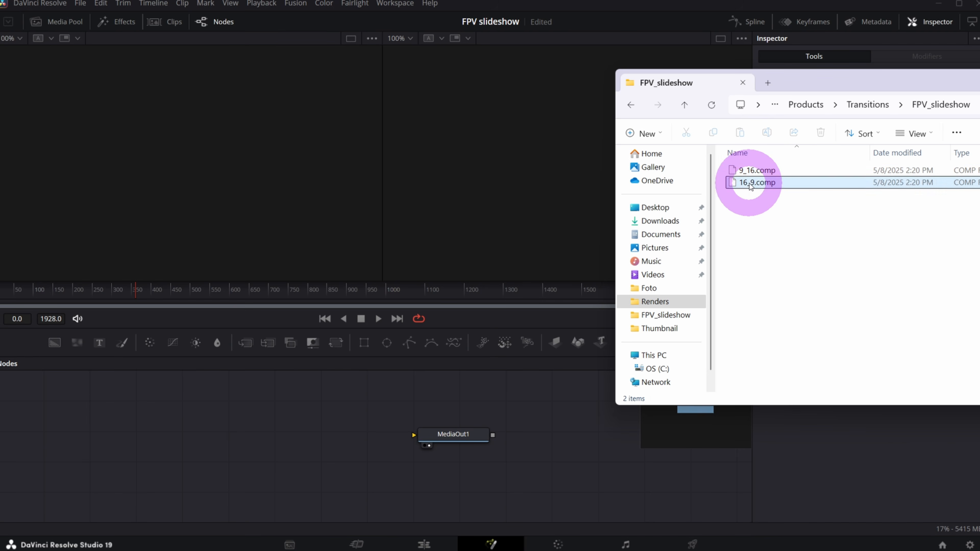
pyautogui.click(756, 184)
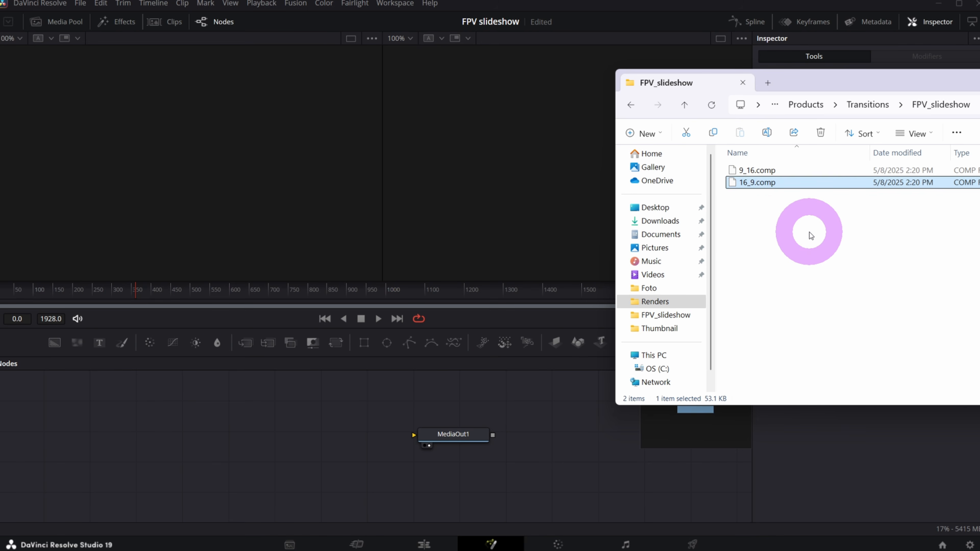
pyautogui.rightClick(754, 184)
pyautogui.moveTo(849, 226)
pyautogui.click(957, 227)
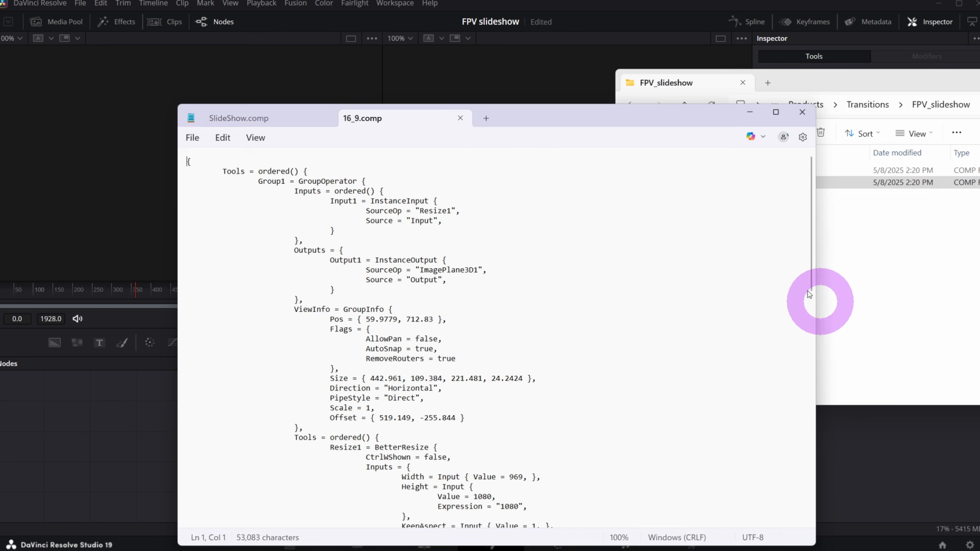
pyautogui.hotkey('ctrl', 'a')
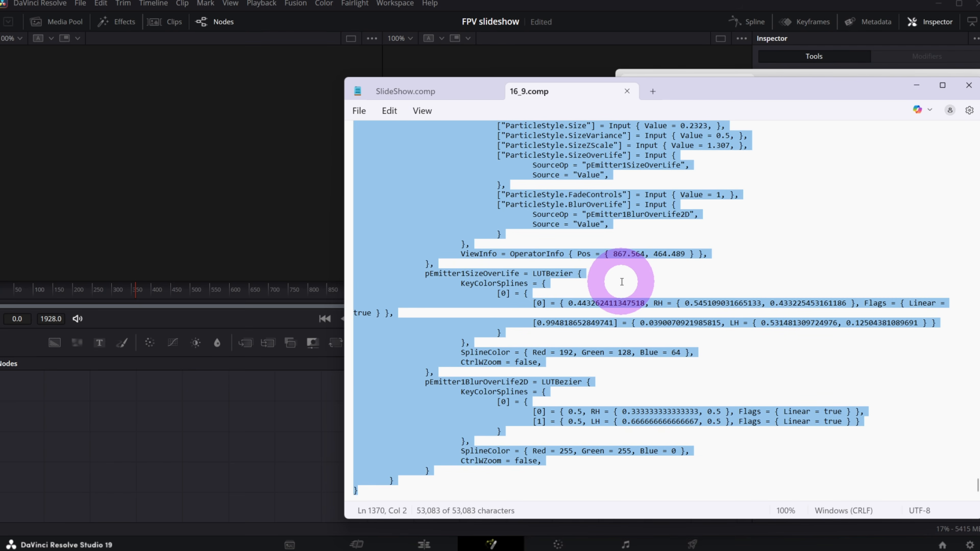
# - Replace the existing MediaOut1 node in the Fusion node graph with the copied composition, cancelling the file selection for its loaders
pyautogui.click(277, 401)
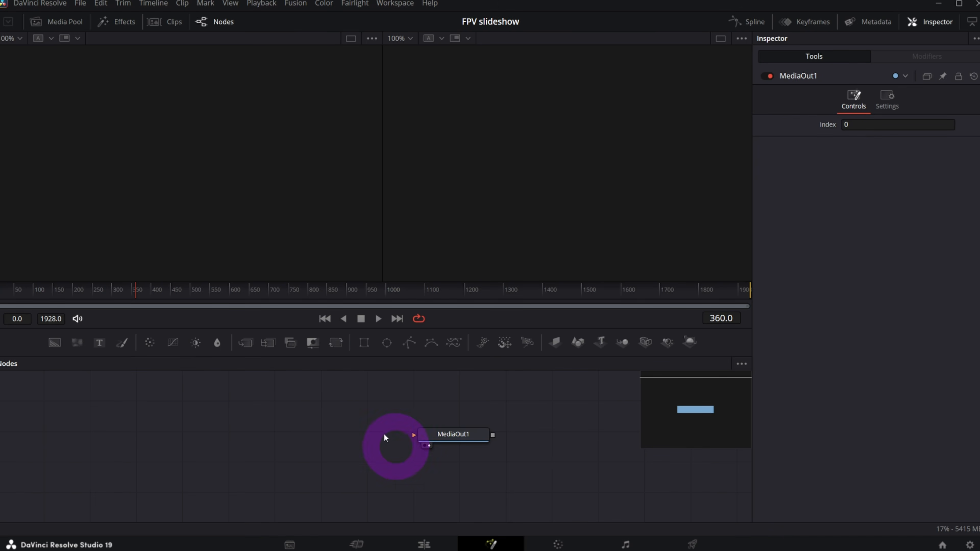
pyautogui.press('Delete')
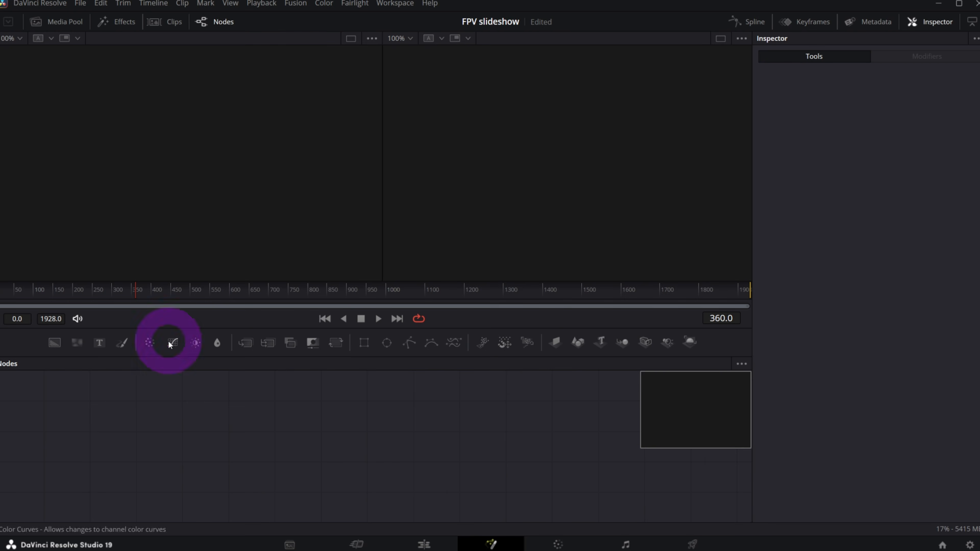
pyautogui.hotkey('ctrl', 'v')
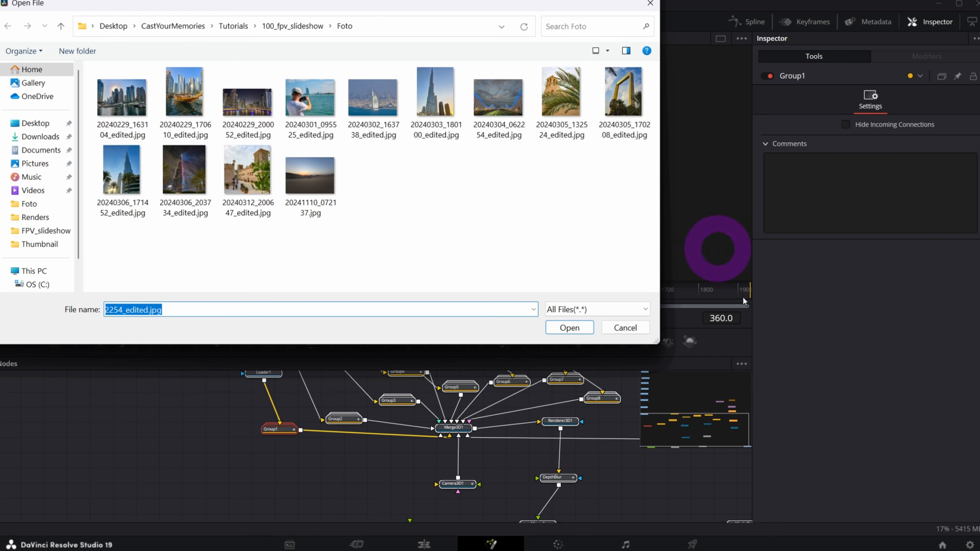
pyautogui.click(617, 328)
# - Show the pasted MediaOut1 node in the second viewer and move the playhead to frame 1134
pyautogui.moveTo(695, 407)
pyautogui.mouseDown()
pyautogui.moveTo(693, 441)
pyautogui.moveTo(706, 426)
pyautogui.moveTo(696, 385)
pyautogui.moveTo(696, 404)
pyautogui.mouseUp()
pyautogui.moveTo(553, 493); pyautogui.dragTo(563, 473)
pyautogui.scroll(3, 563, 475)
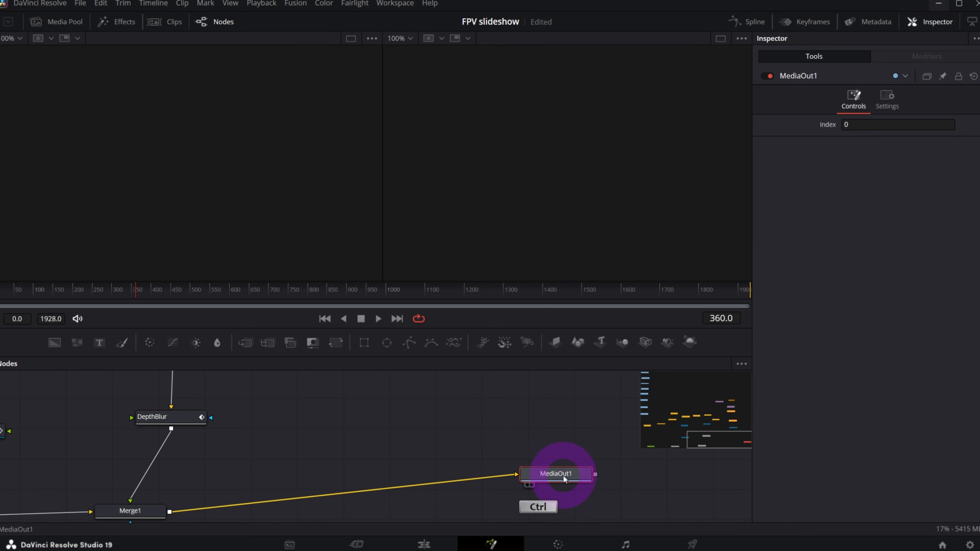
pyautogui.press('2')
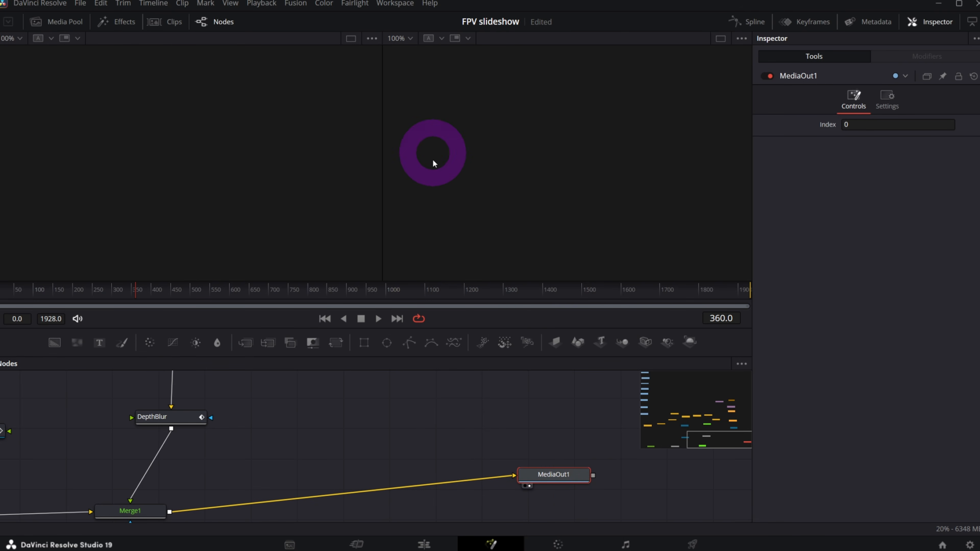
pyautogui.moveTo(697, 430); pyautogui.dragTo(678, 417)
pyautogui.moveTo(24, 297); pyautogui.dragTo(438, 293)
# - Disable High Quality and Motion Blur for playback on the Fusion page
pyautogui.moveTo(733, 389); pyautogui.dragTo(678, 405)
pyautogui.click(334, 432)
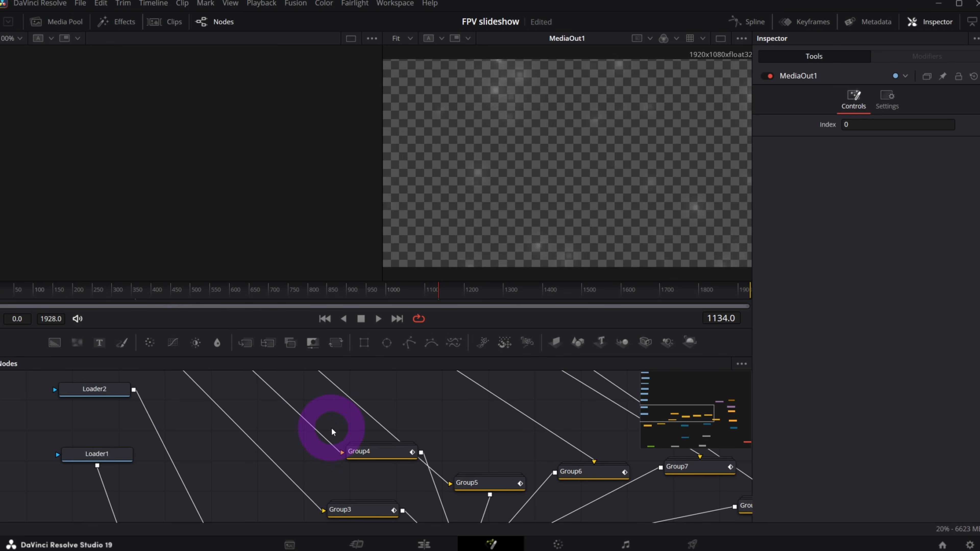
pyautogui.click(231, 352)
pyautogui.rightClick(229, 317)
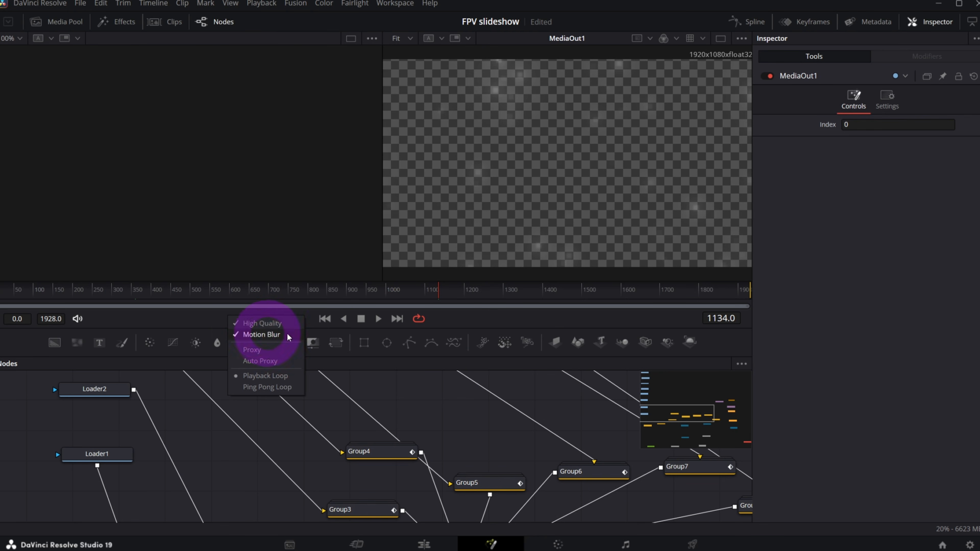
pyautogui.click(343, 467)
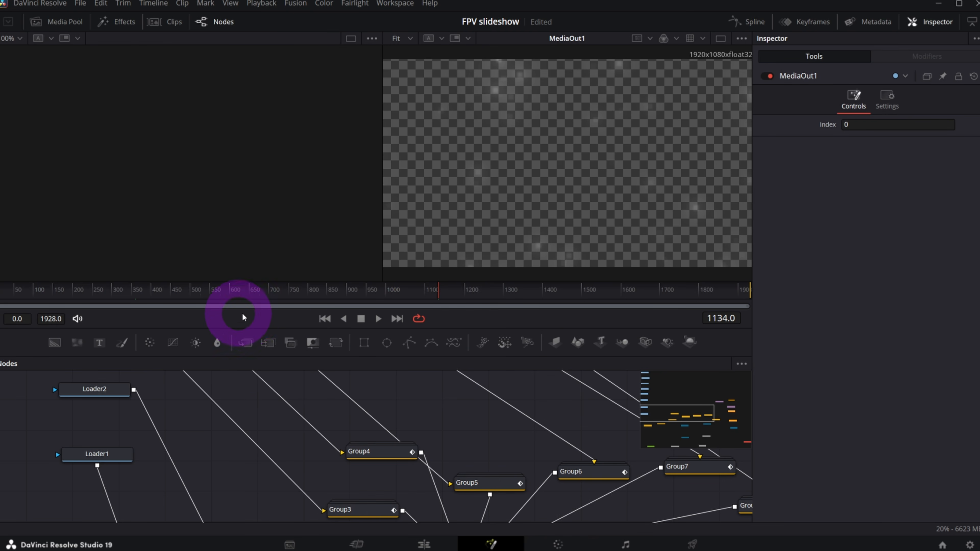
pyautogui.rightClick(238, 318)
pyautogui.click(270, 327)
pyautogui.rightClick(267, 323)
pyautogui.click(281, 339)
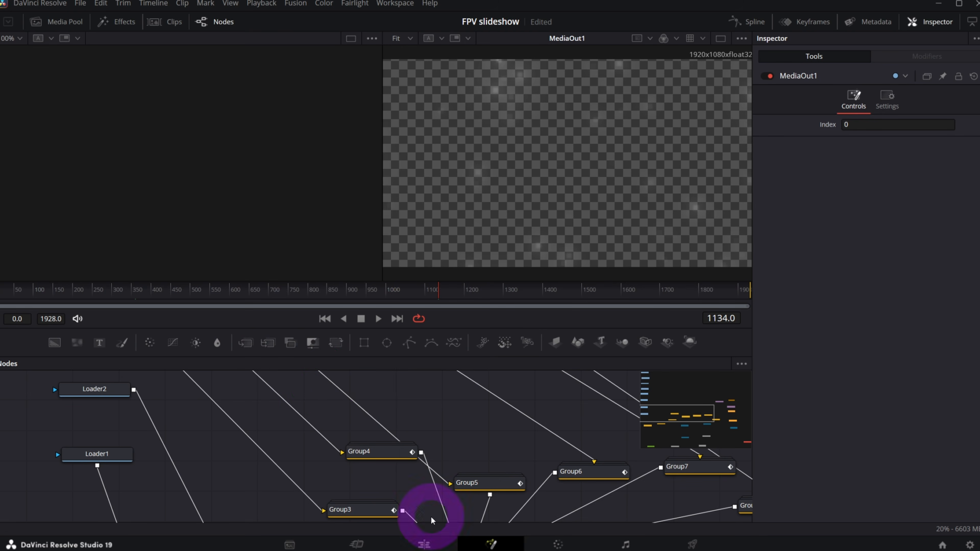
# - Set the timeline playback resolution to Quarter
pyautogui.click(258, 9)
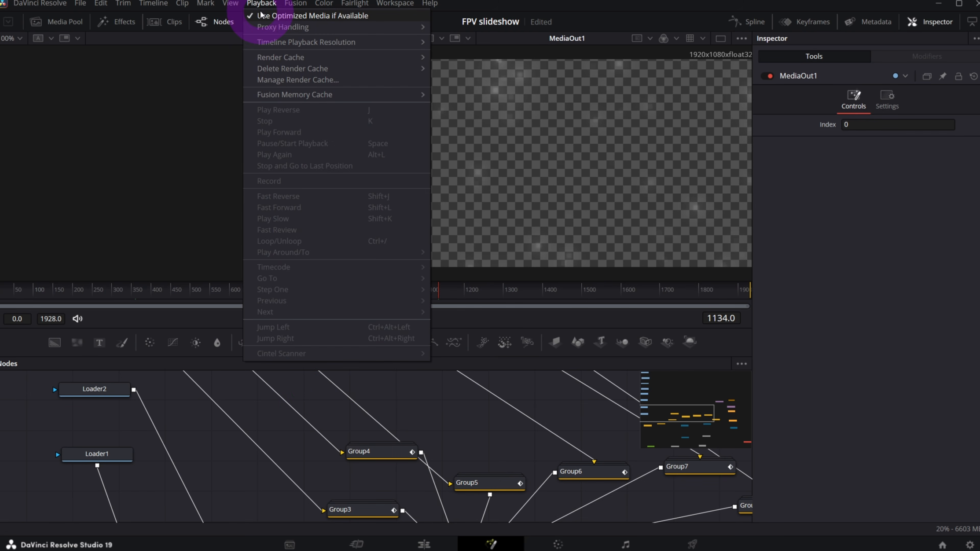
pyautogui.moveTo(266, 42)
pyautogui.click(500, 41)
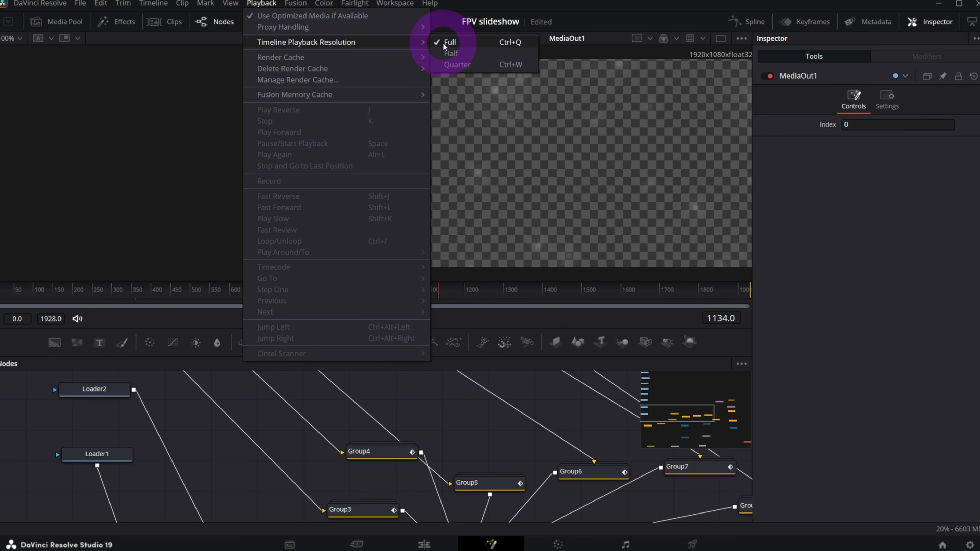
pyautogui.click(474, 66)
# - Move the Fusion playhead to frame 12, near the start of the composition
pyautogui.moveTo(679, 410); pyautogui.dragTo(655, 409)
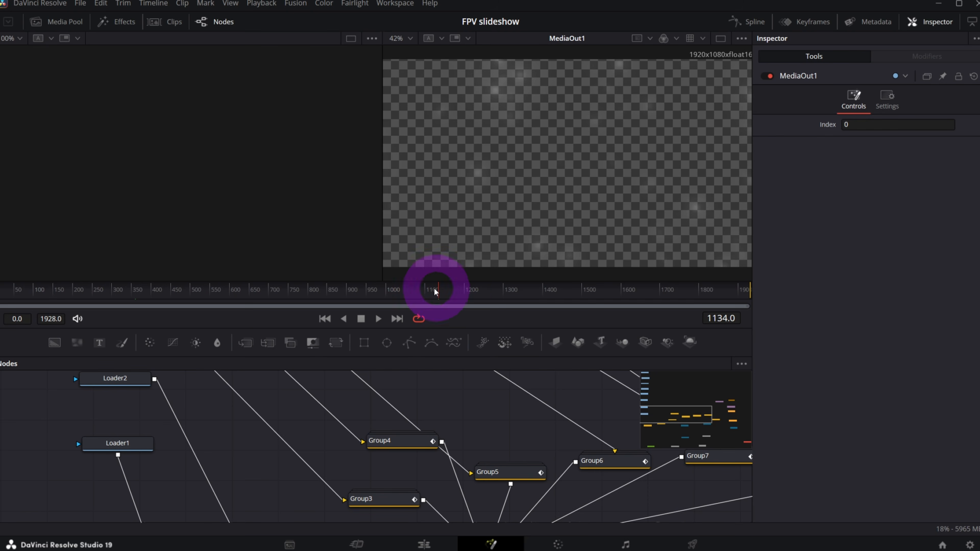
pyautogui.click(1, 297)
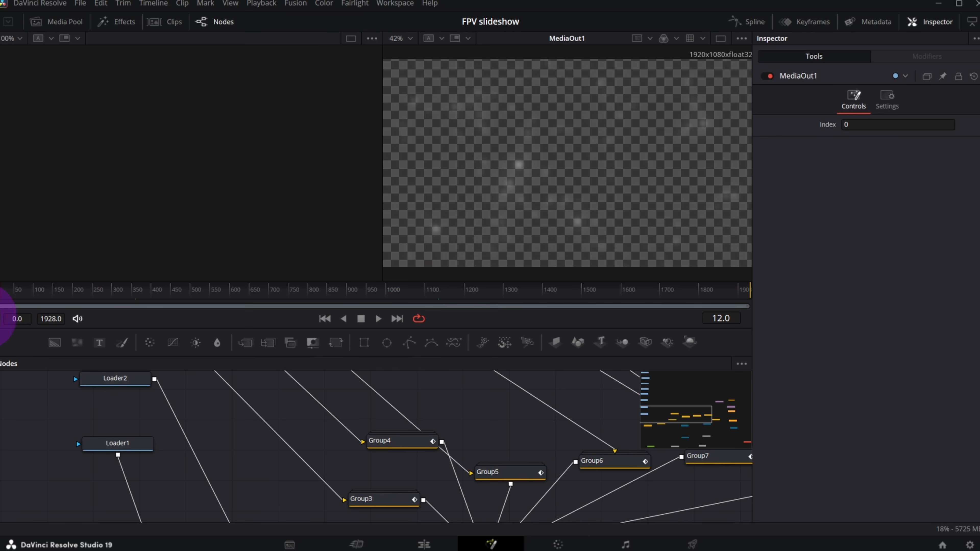
pyautogui.scroll(-2, 290, 440)
pyautogui.scroll(1, 290, 440)
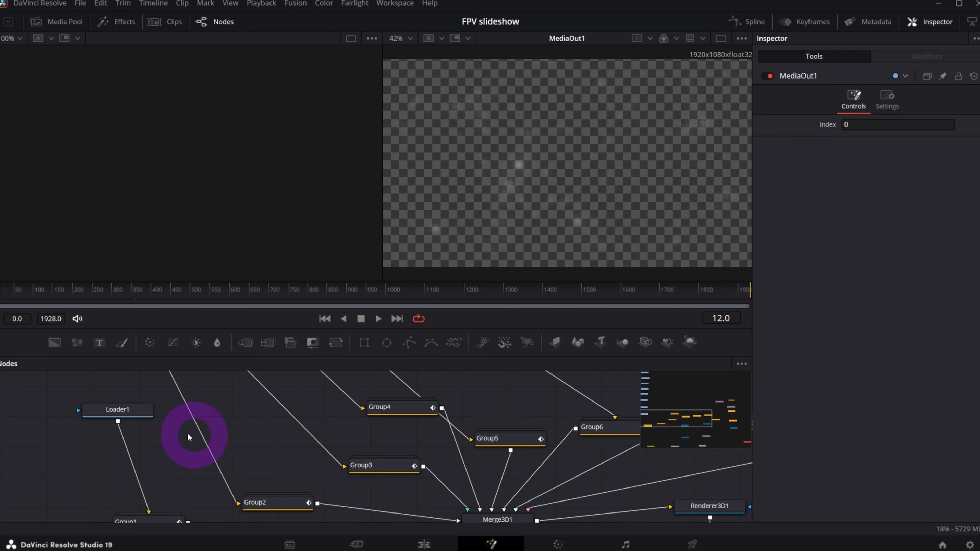
# - Hide the node graph's navigator map and show it again, using it to move around the nodes
pyautogui.moveTo(690, 423); pyautogui.dragTo(703, 411)
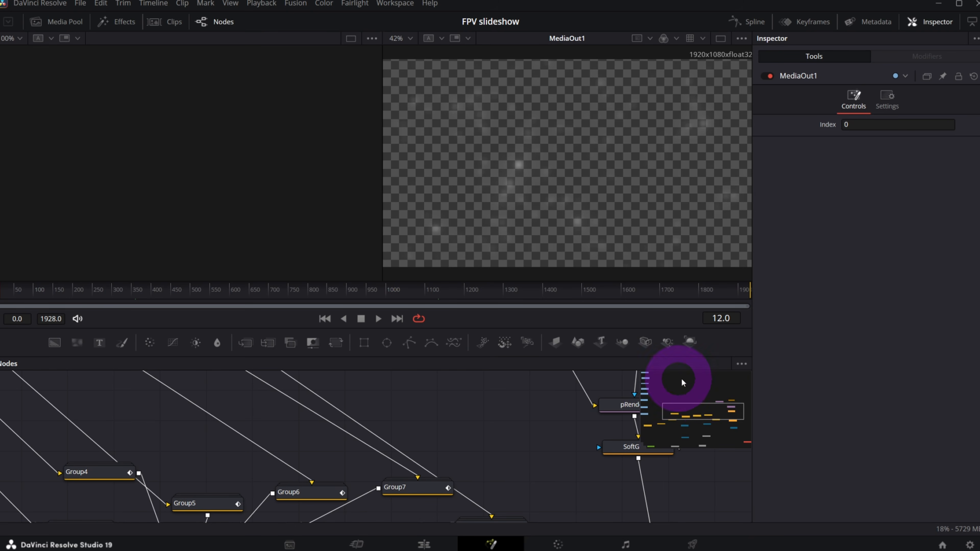
pyautogui.press('v')
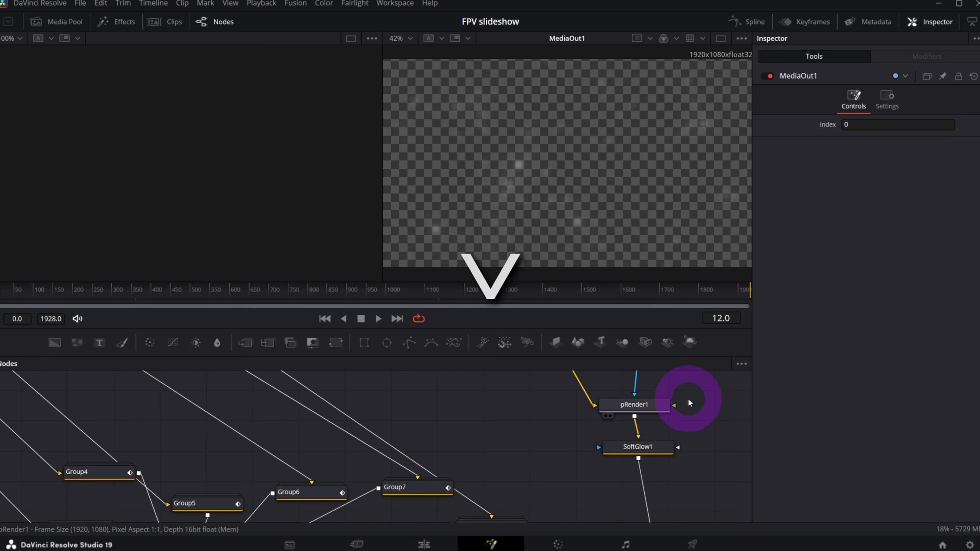
pyautogui.press('v')
pyautogui.moveTo(687, 437); pyautogui.dragTo(681, 413)
# - Examine the loader nodes Loader1 through Loader6 in the node graph and the empty Filename settings they hold
pyautogui.click(471, 456)
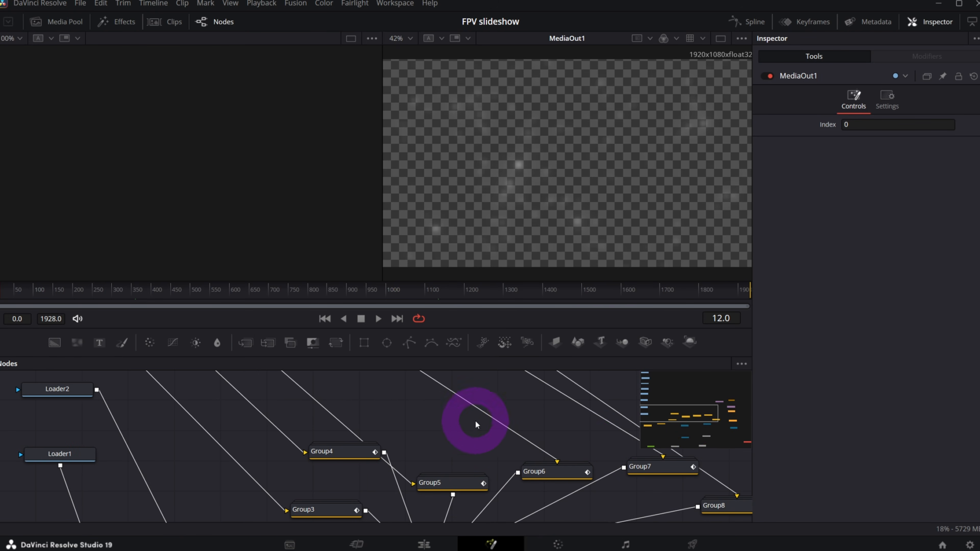
pyautogui.scroll(-2, 438, 421)
pyautogui.scroll(-2, 438, 421)
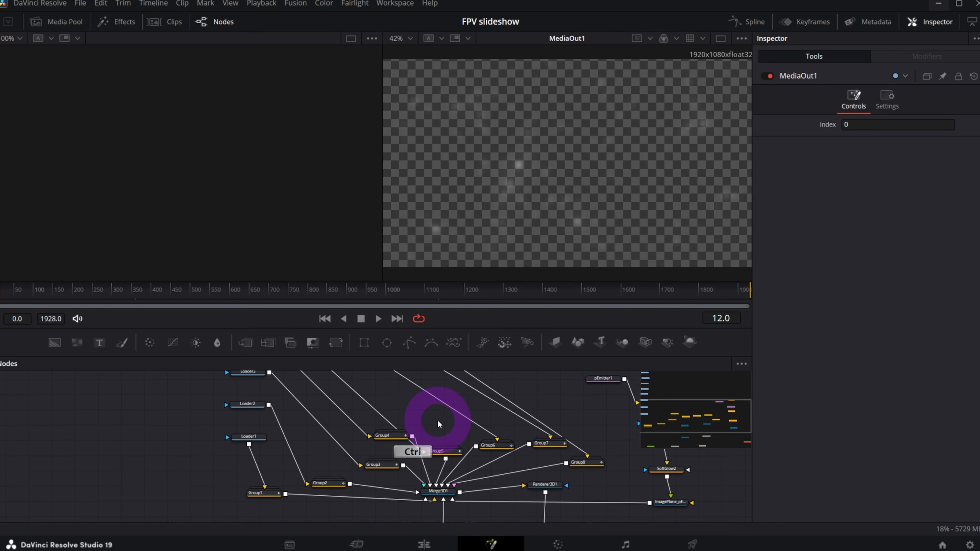
pyautogui.scroll(2, 323, 451)
pyautogui.scroll(1, 394, 479)
pyautogui.scroll(-1, 393, 480)
pyautogui.click(248, 475)
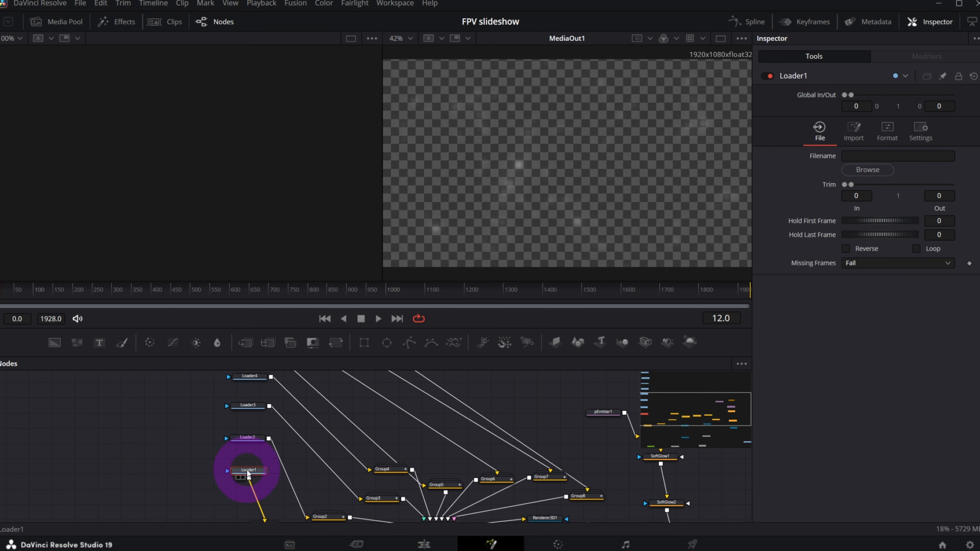
pyautogui.scroll(4, 248, 473)
pyautogui.scroll(2, 262, 480)
pyautogui.click(254, 485)
pyautogui.click(252, 395)
pyautogui.scroll(3, 267, 420)
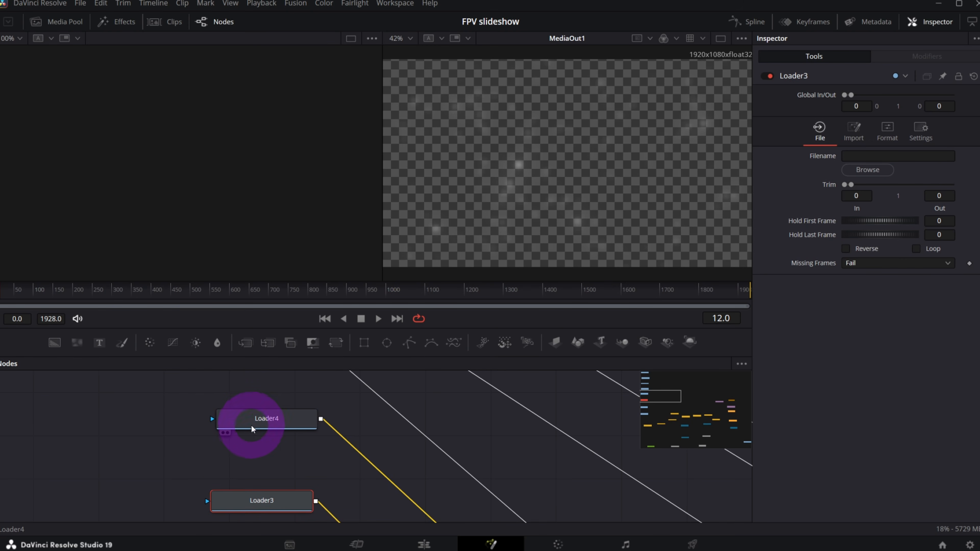
pyautogui.click(252, 428)
pyautogui.scroll(3, 254, 431)
pyautogui.click(257, 383)
pyautogui.scroll(-8, 267, 449)
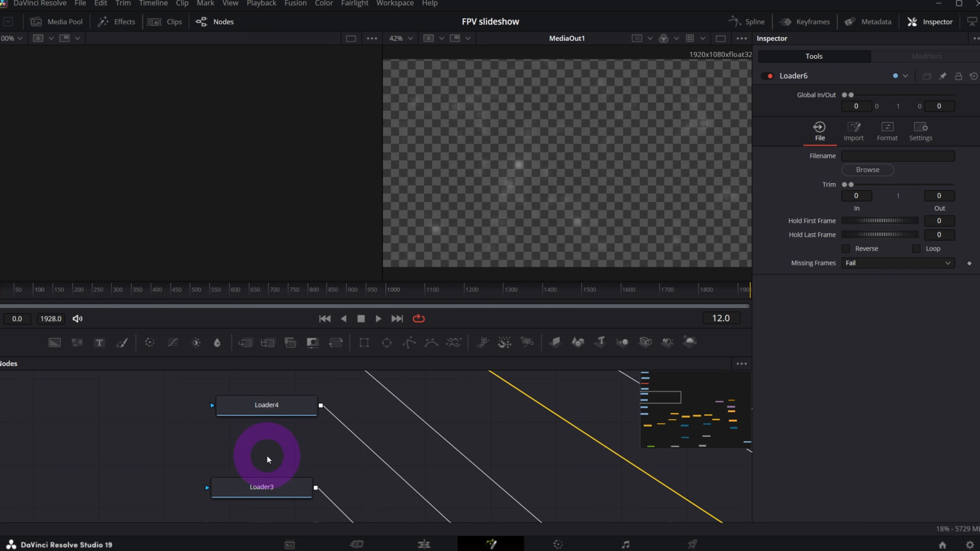
pyautogui.scroll(-2, 259, 487)
# - Load the photo 20240229_163104_edited.jpg into the Loader1 node
pyautogui.click(253, 474)
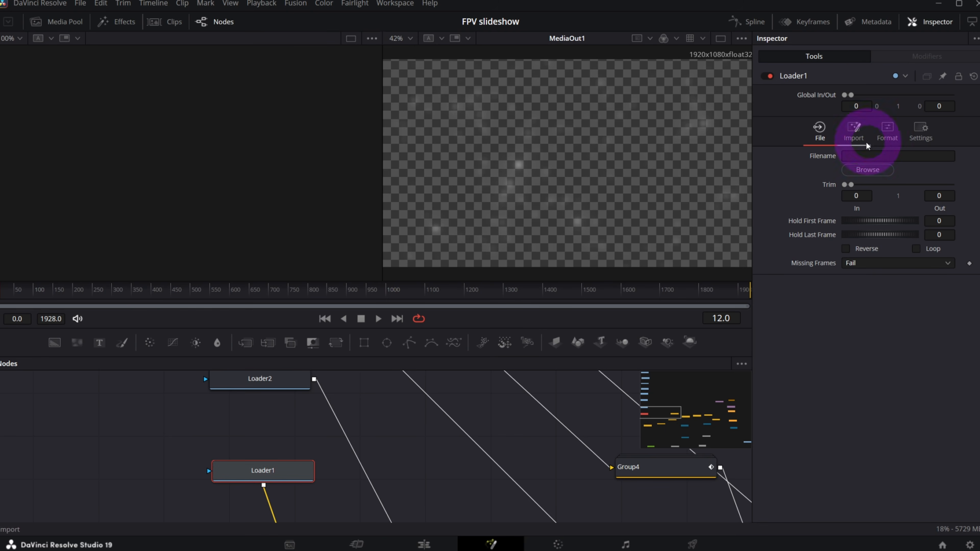
pyautogui.click(872, 170)
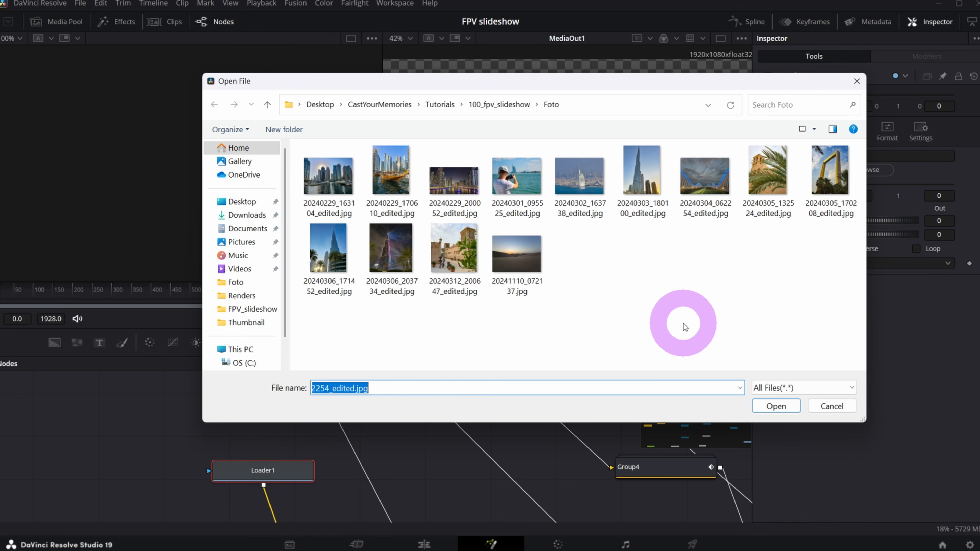
pyautogui.click(324, 198)
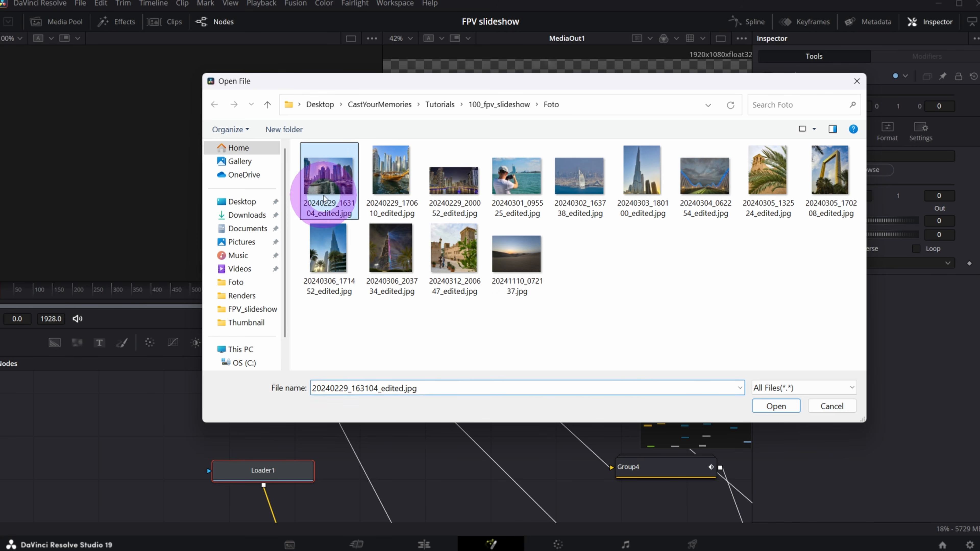
pyautogui.click(773, 410)
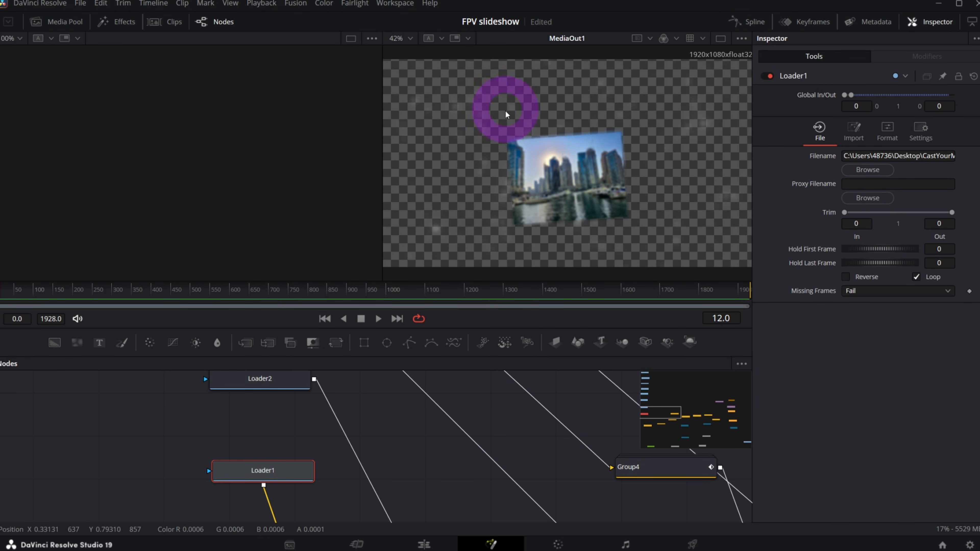
# - Select the MediaOut1 node at the end of the node tree and check its viewer assignment
pyautogui.click(739, 437)
pyautogui.moveTo(517, 496); pyautogui.dragTo(380, 482)
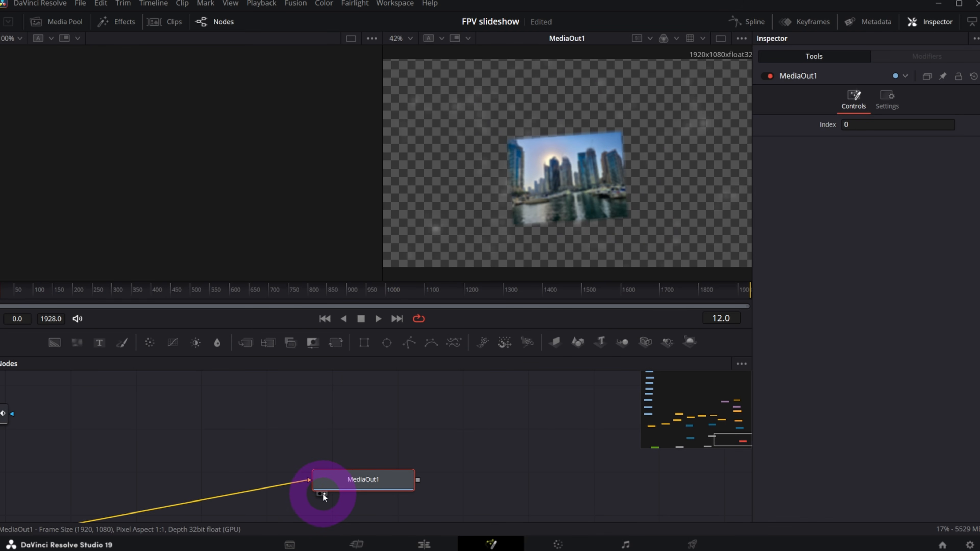
# - Load a photo from the Foto folder into each of the Loader2 and Loader3 nodes
pyautogui.click(705, 431)
pyautogui.moveTo(705, 432); pyautogui.dragTo(665, 406)
pyautogui.click(239, 421)
pyautogui.moveTo(746, 439); pyautogui.dragTo(655, 402)
pyautogui.click(867, 170)
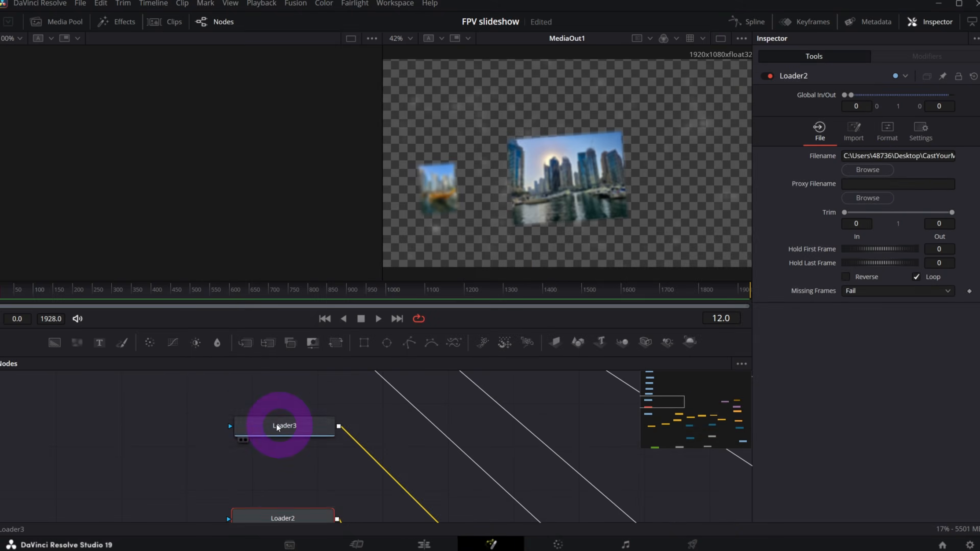
pyautogui.click(278, 426)
pyautogui.click(868, 170)
# - Load a different photo into each of the Loader4, Loader5 and Loader6 nodes
pyautogui.click(285, 419)
pyautogui.click(868, 170)
pyautogui.click(311, 415)
pyautogui.click(868, 170)
pyautogui.click(296, 412)
pyautogui.click(868, 170)
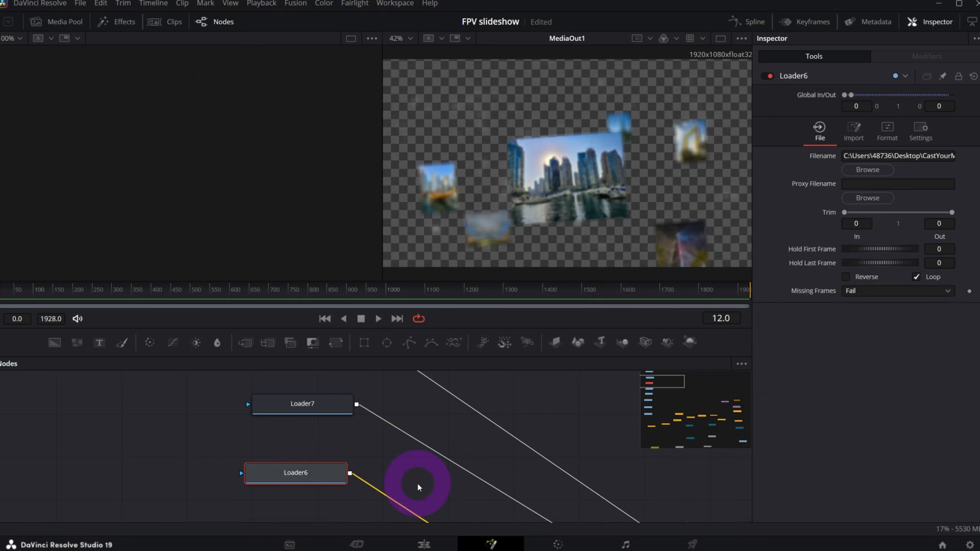
# - Load photos into the last two loader nodes, Loader7 and Loader8
pyautogui.click(302, 403)
pyautogui.click(868, 170)
pyautogui.click(318, 428)
pyautogui.click(868, 170)
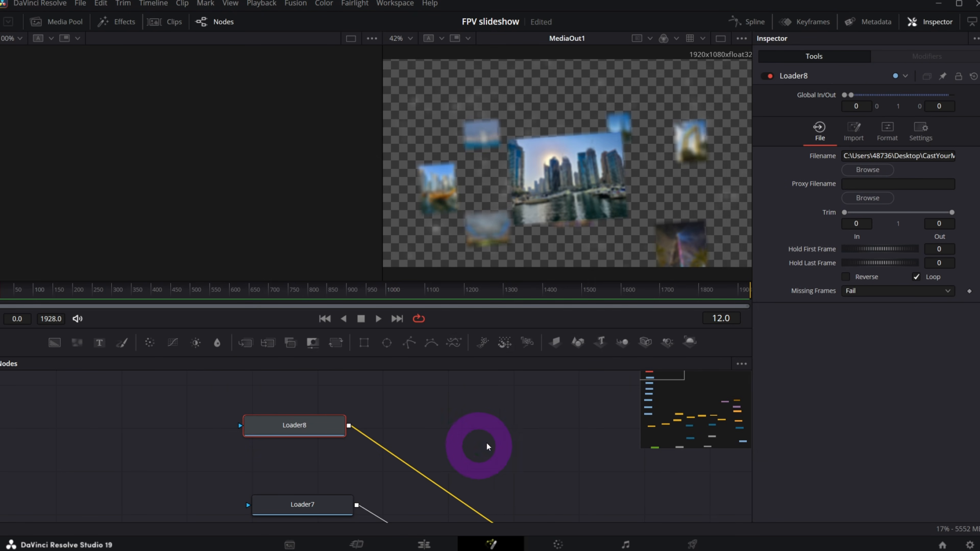
# - Scrub through the composition to preview the photos, going to frame 746 and back to frame 662
pyautogui.moveTo(690, 415)
pyautogui.mouseDown()
pyautogui.moveTo(698, 438)
pyautogui.moveTo(718, 447)
pyautogui.moveTo(688, 429)
pyautogui.mouseUp()
pyautogui.scroll(-4, 363, 472)
pyautogui.moveTo(10, 293); pyautogui.dragTo(286, 291)
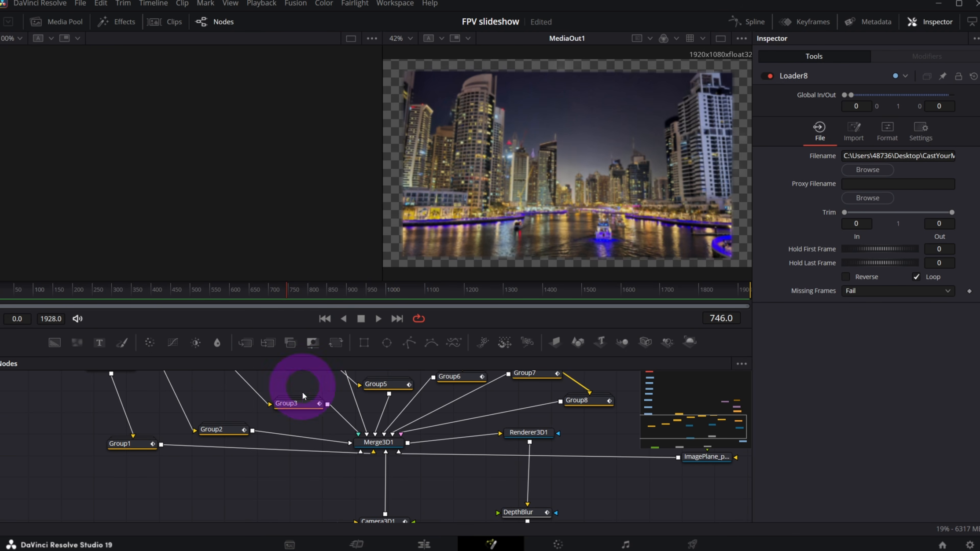
pyautogui.click(270, 294)
pyautogui.moveTo(269, 294)
pyautogui.mouseDown()
pyautogui.moveTo(278, 294)
pyautogui.moveTo(269, 295)
pyautogui.mouseUp()
# - Disable the ImagePlane_pEmitter node, preview the composition without it up to frame 393, and enable the node again
pyautogui.moveTo(707, 426); pyautogui.dragTo(722, 417)
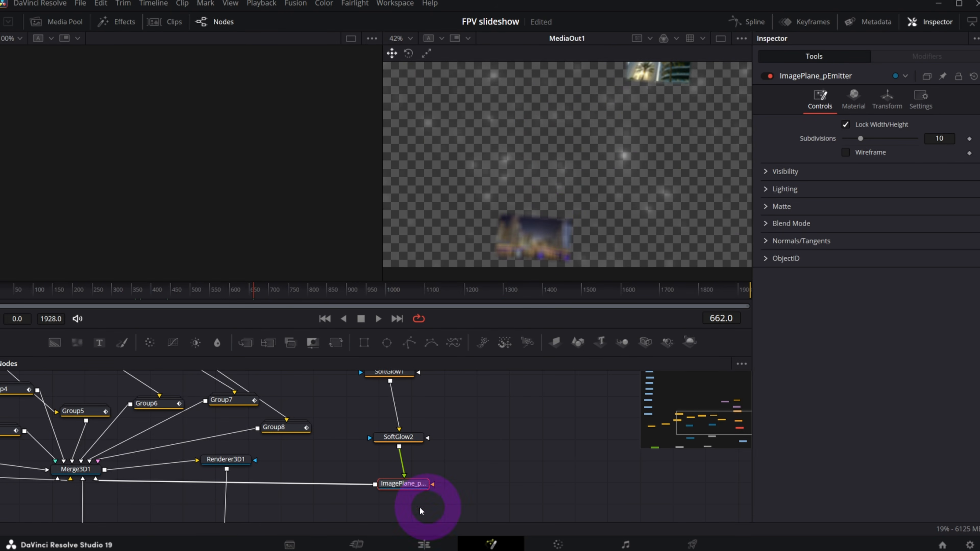
pyautogui.moveTo(399, 487); pyautogui.dragTo(406, 487)
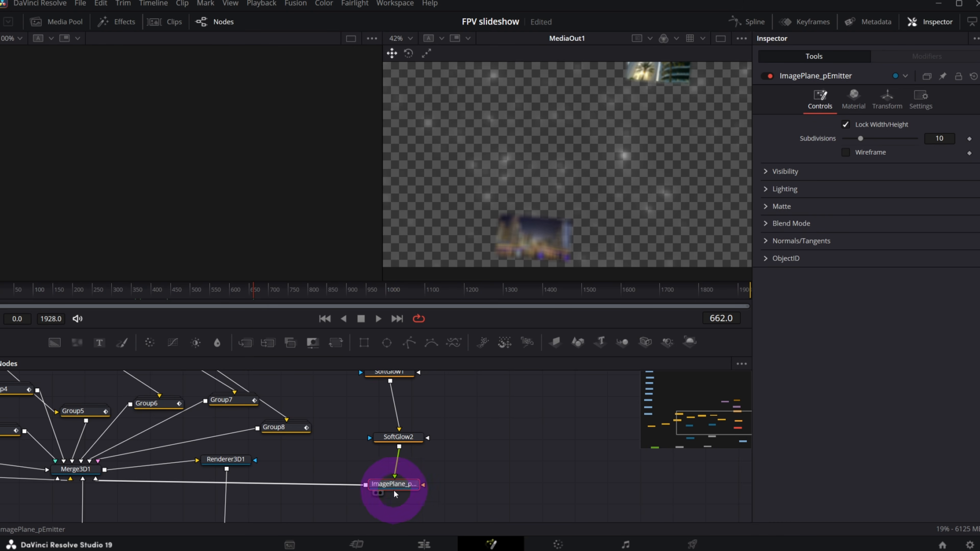
pyautogui.moveTo(391, 488); pyautogui.dragTo(397, 490)
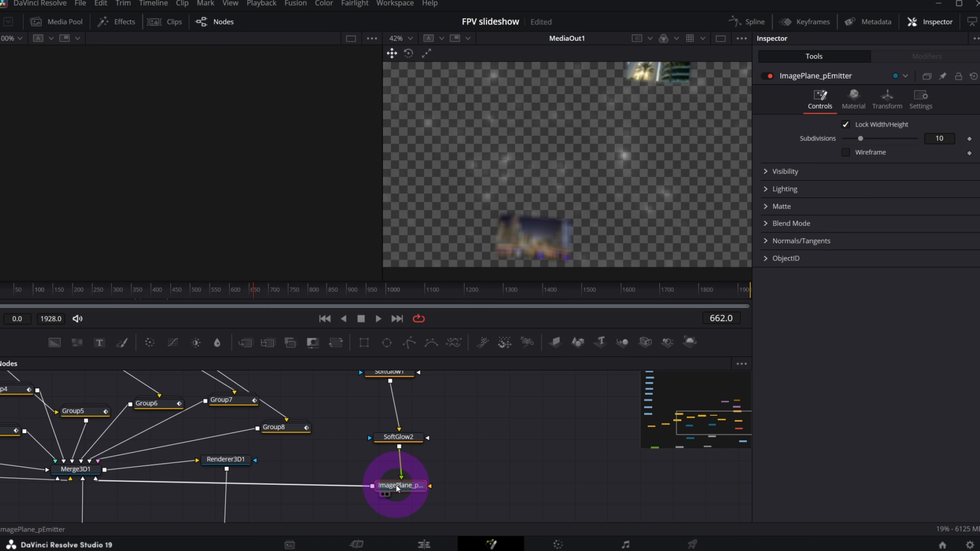
pyautogui.click(767, 77)
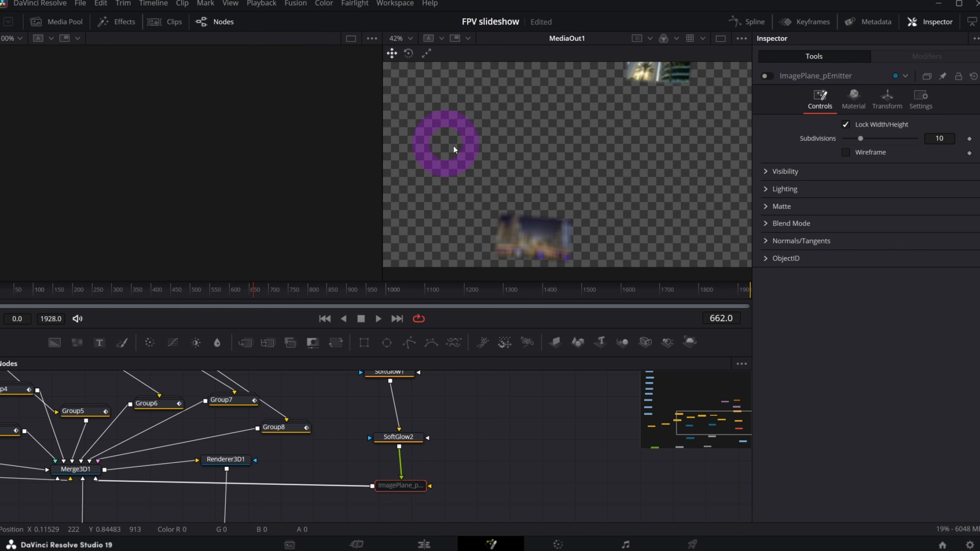
pyautogui.moveTo(9, 289); pyautogui.dragTo(149, 295)
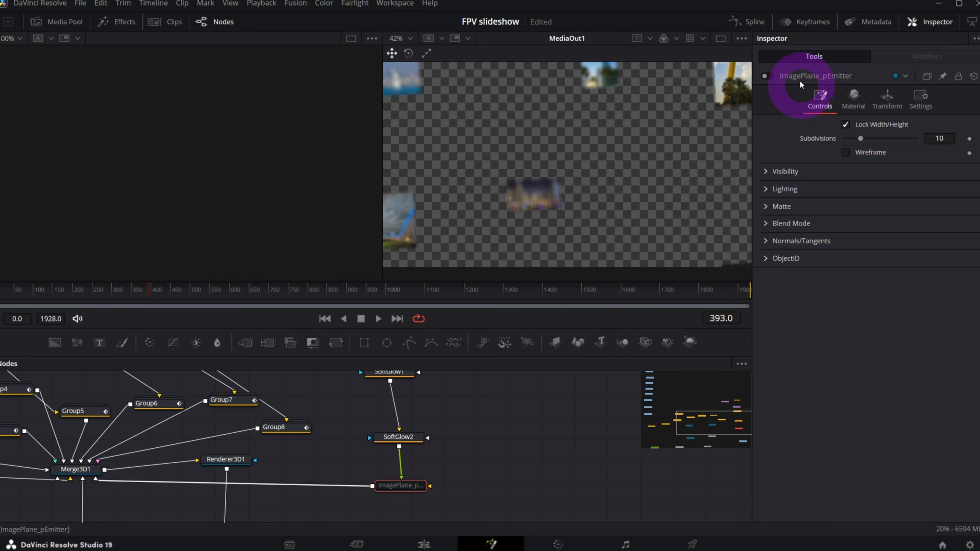
pyautogui.click(767, 76)
# - Show the particle settings of the pEmitter1 node
pyautogui.moveTo(712, 391)
pyautogui.mouseDown()
pyautogui.moveTo(700, 397)
pyautogui.moveTo(706, 405)
pyautogui.mouseUp()
pyautogui.click(486, 425)
pyautogui.moveTo(477, 425)
pyautogui.mouseDown()
pyautogui.moveTo(453, 440)
pyautogui.moveTo(474, 435)
pyautogui.mouseUp()
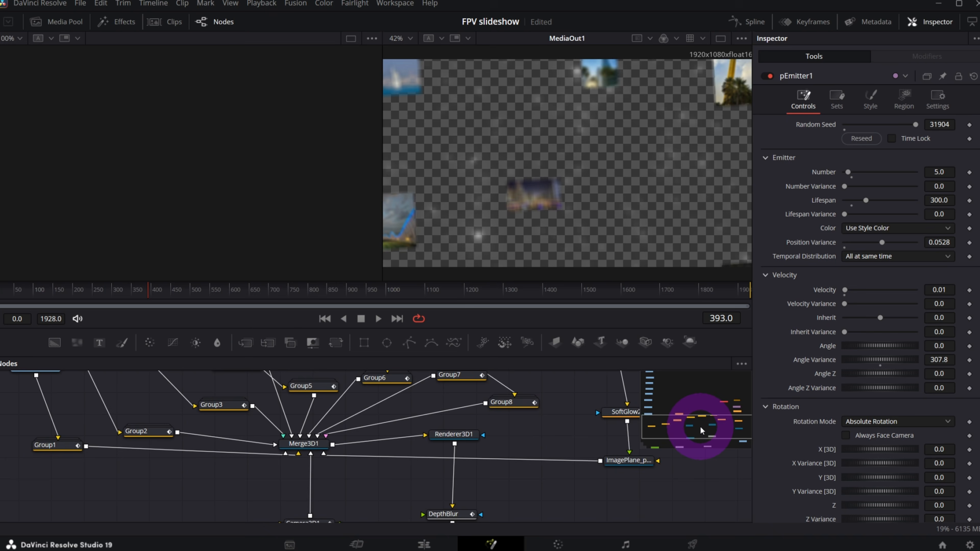
# - Show the DepthBlur node's settings and preview its effect at frame 280
pyautogui.moveTo(702, 431); pyautogui.dragTo(705, 437)
pyautogui.click(428, 462)
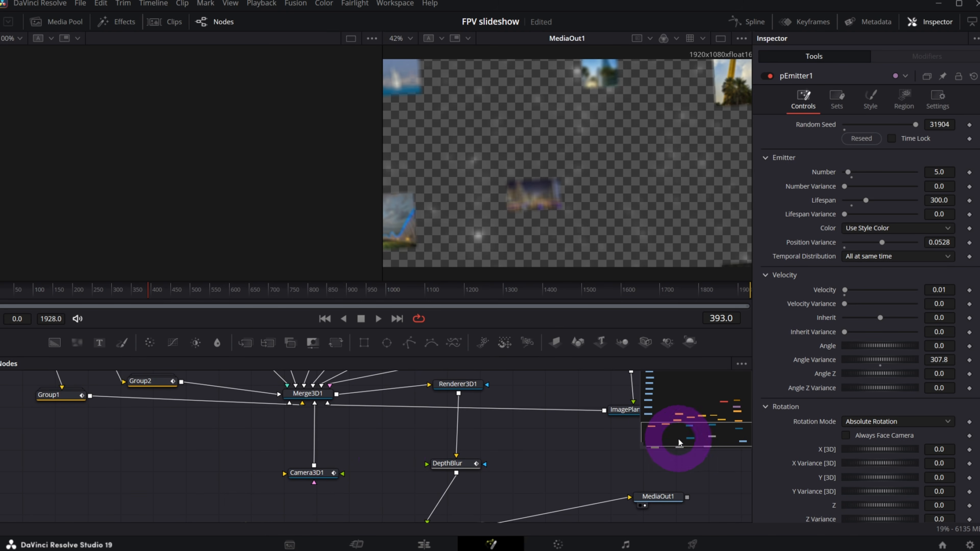
pyautogui.click(444, 465)
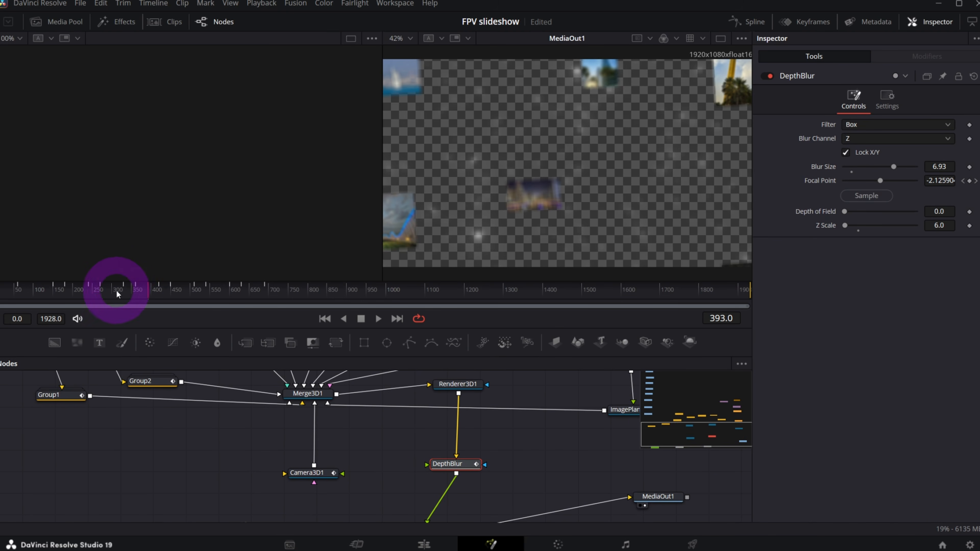
pyautogui.moveTo(116, 290); pyautogui.dragTo(104, 290)
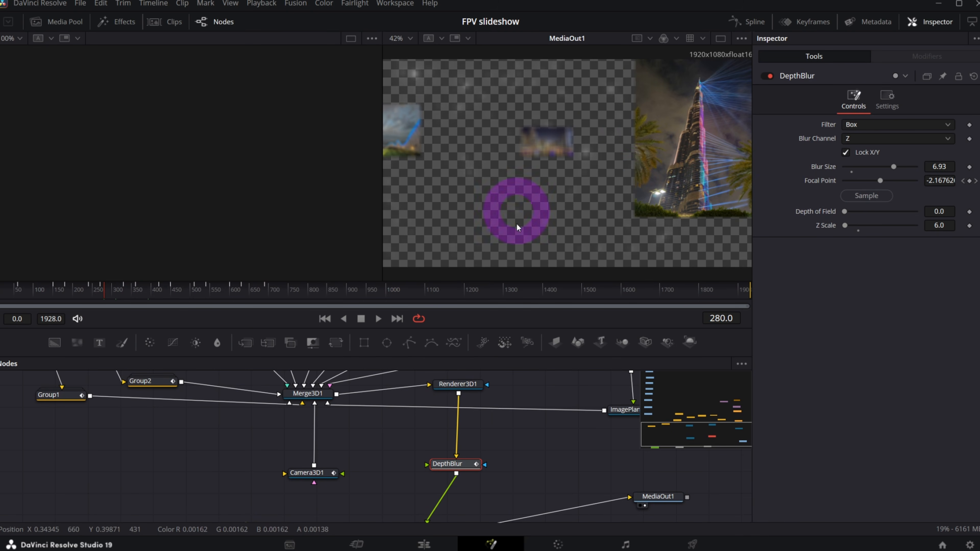
# - Compare the image with DepthBlur disabled and enabled again, and scrub the early frames to frame 123
pyautogui.moveTo(456, 467); pyautogui.dragTo(452, 467)
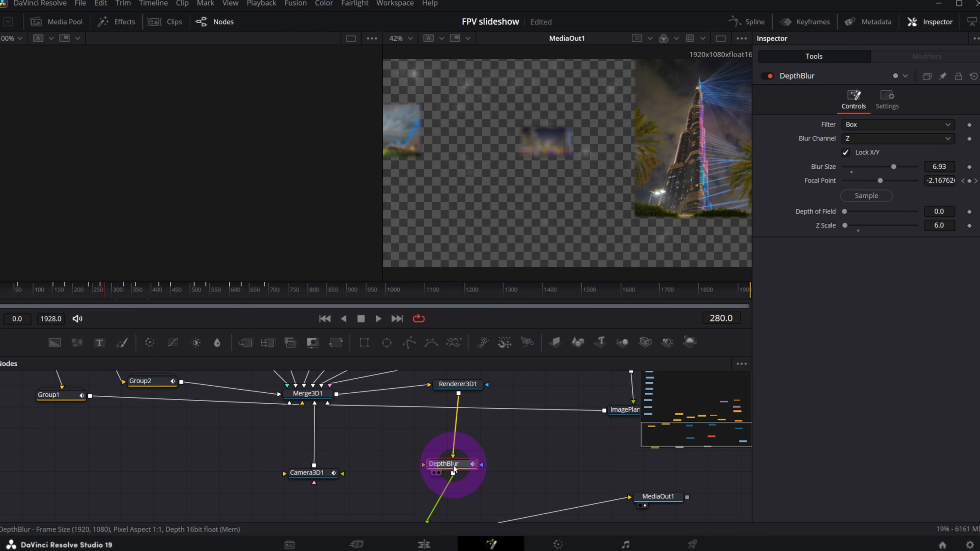
pyautogui.click(769, 76)
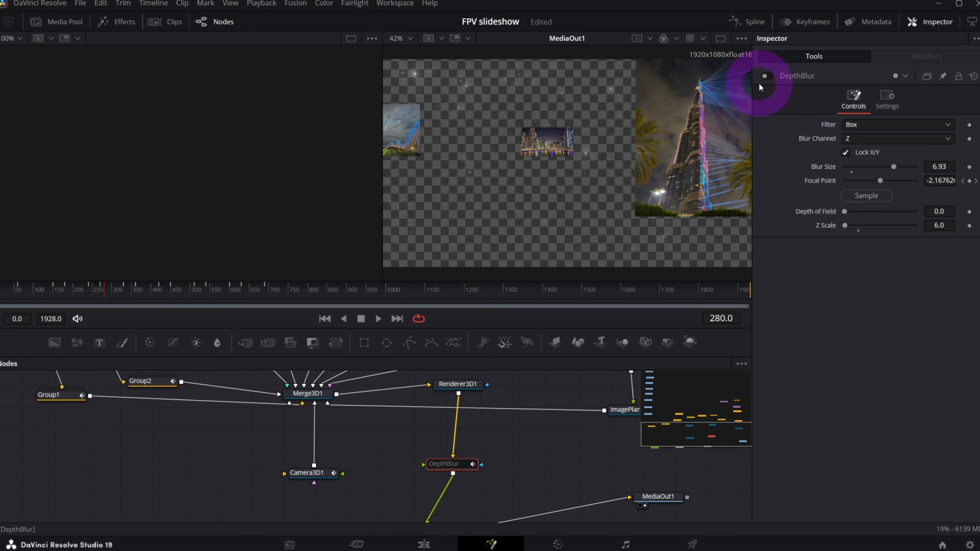
pyautogui.click(765, 76)
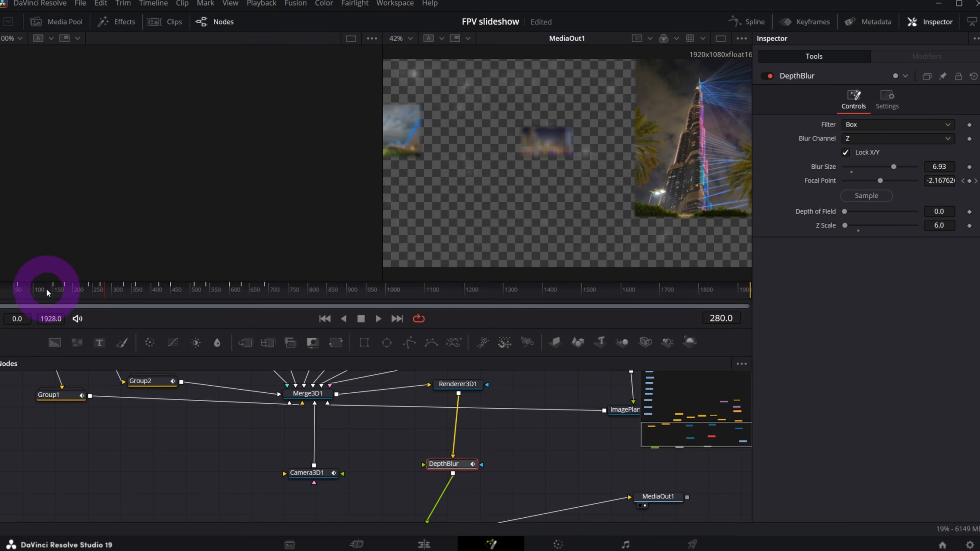
pyautogui.click(38, 294)
pyautogui.moveTo(38, 295); pyautogui.dragTo(61, 295)
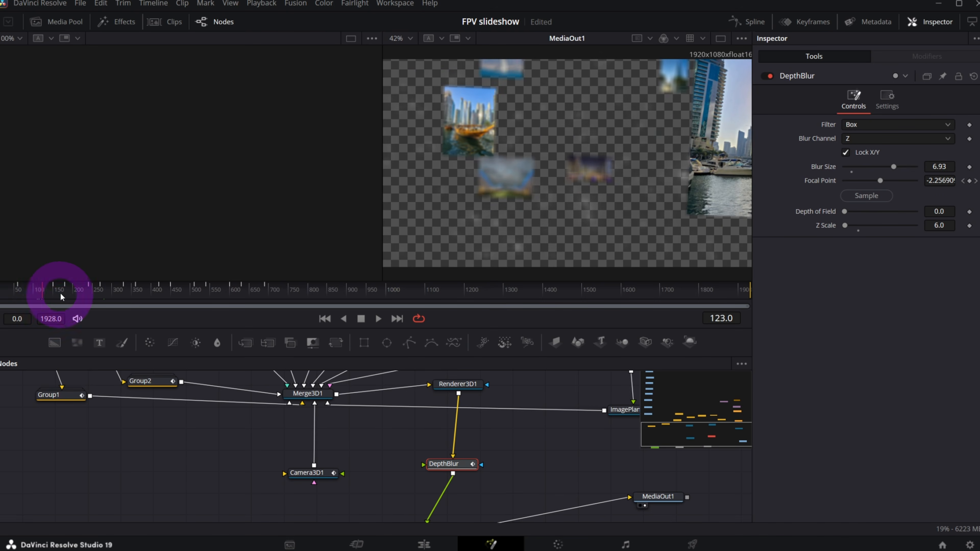
# - Switch to the Edit page and move the Fusion Composition 2 clip from track V1 up to V2
pyautogui.click(424, 544)
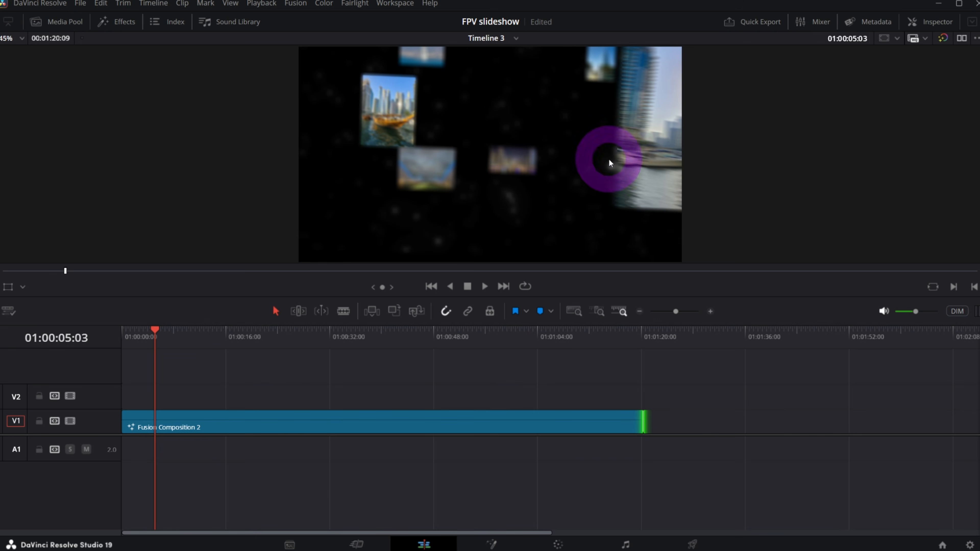
pyautogui.click(188, 432)
pyautogui.moveTo(188, 432); pyautogui.dragTo(191, 405)
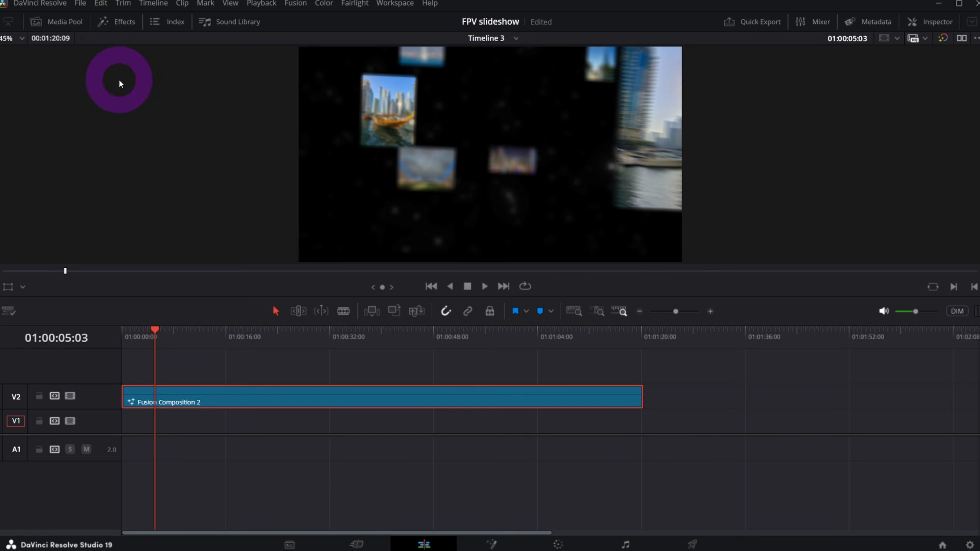
# - Add the Four Color Gradient generator to track V1 beneath Fusion Composition 2, starting at the beginning of the timeline
pyautogui.click(115, 21)
pyautogui.click(38, 113)
pyautogui.moveTo(99, 200); pyautogui.dragTo(587, 425)
pyautogui.moveTo(521, 425); pyautogui.dragTo(511, 425)
pyautogui.click(115, 21)
# - Trim the end of the Fusion Composition 2 clip to 01:00:39:20, after the last photo has passed
pyautogui.moveTo(251, 338); pyautogui.dragTo(405, 344)
pyautogui.click(432, 400)
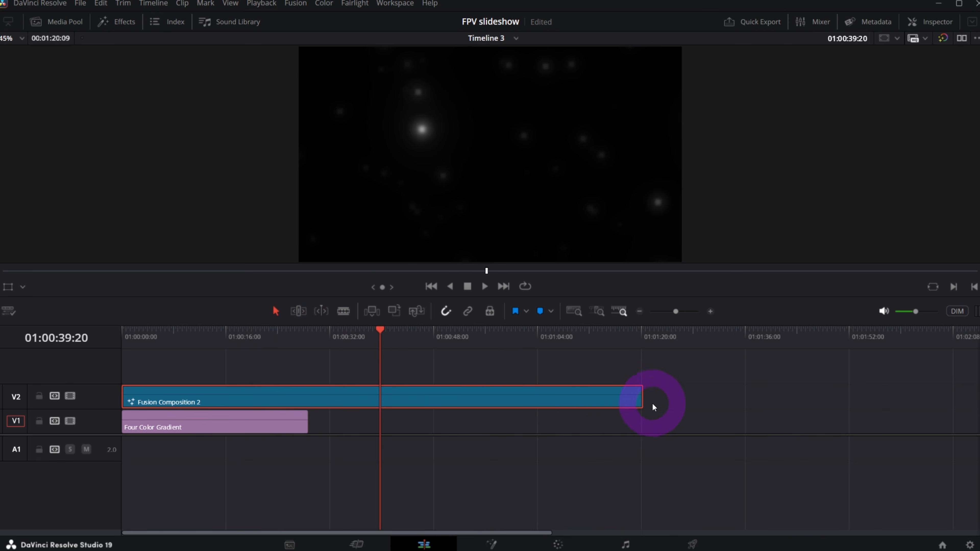
pyautogui.moveTo(647, 406); pyautogui.dragTo(381, 394)
# - Duplicate the trimmed Fusion Composition 2 clip and place the copy directly after the original on track V2
pyautogui.click(434, 449)
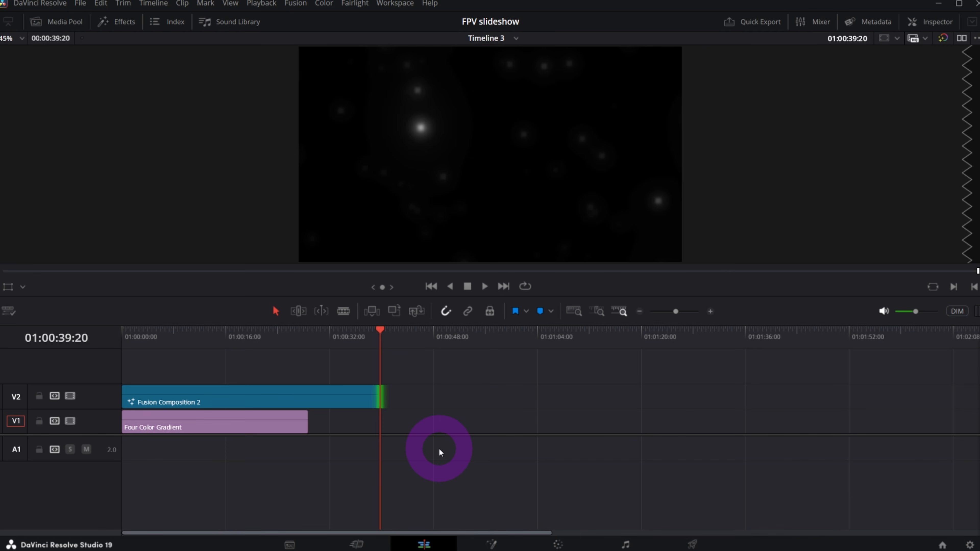
pyautogui.click(276, 399)
pyautogui.moveTo(227, 394); pyautogui.dragTo(511, 408)
# - Ripple-trim the first Fusion Composition 2 clip's end to 01:00:32:12 and move that clip up to a new track V3
pyautogui.moveTo(380, 334); pyautogui.dragTo(338, 342)
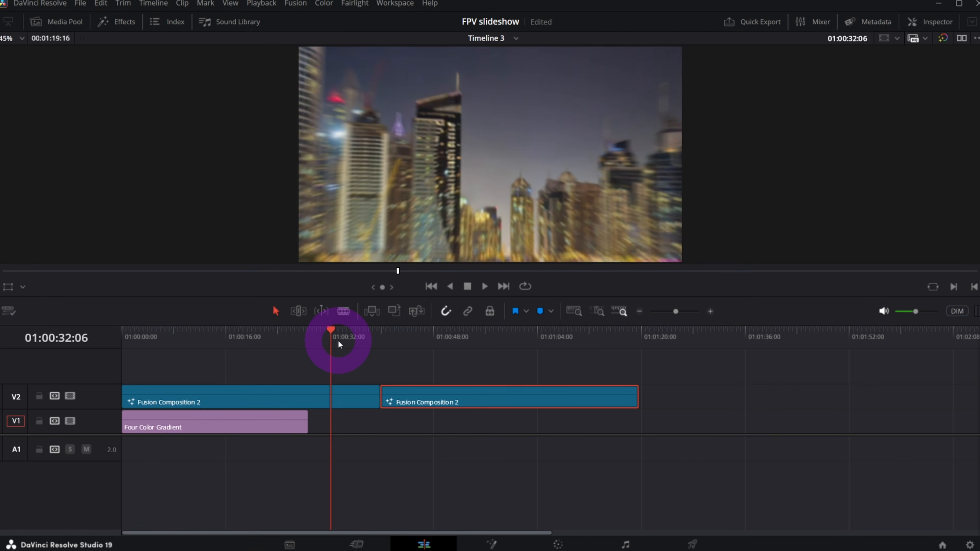
pyautogui.click(342, 385)
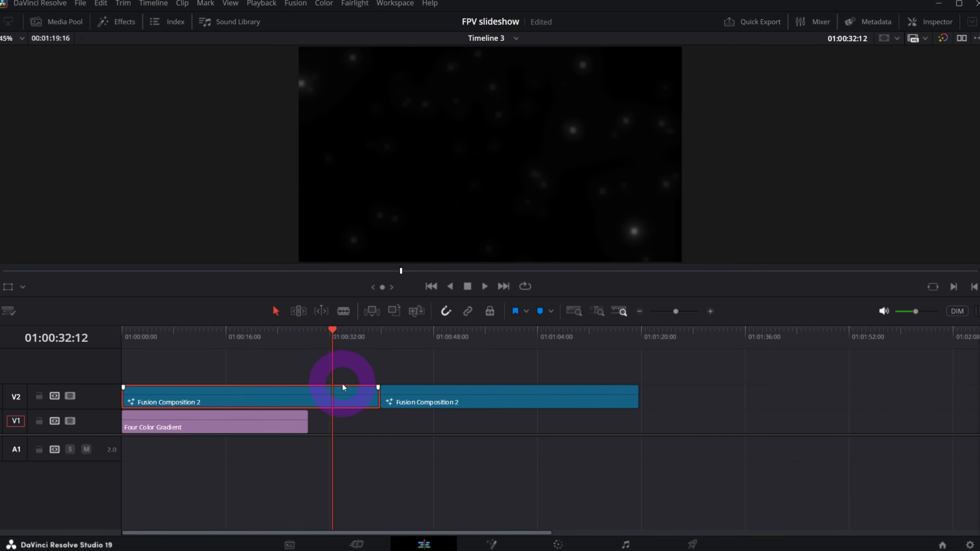
pyautogui.hotkey('ctrl', 'shift', ']')
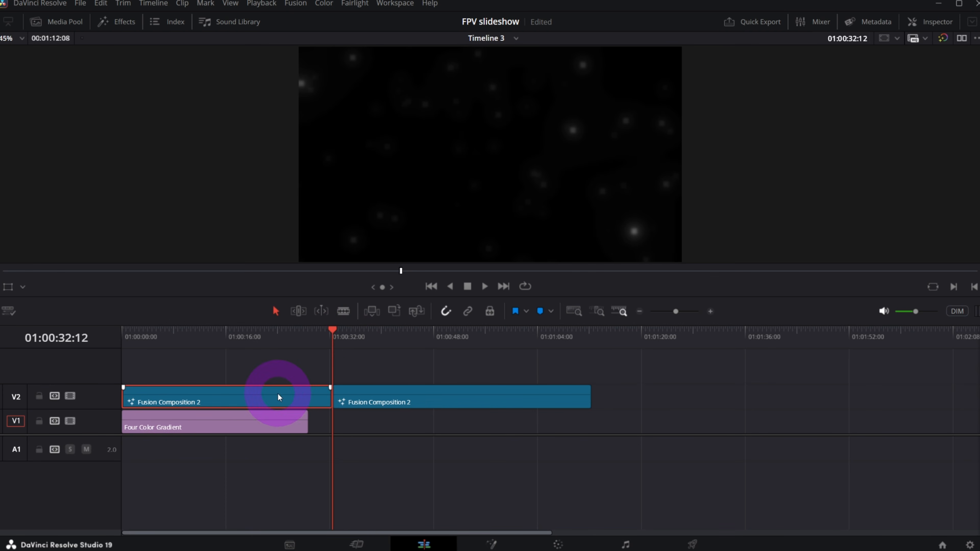
pyautogui.moveTo(265, 393); pyautogui.dragTo(266, 373)
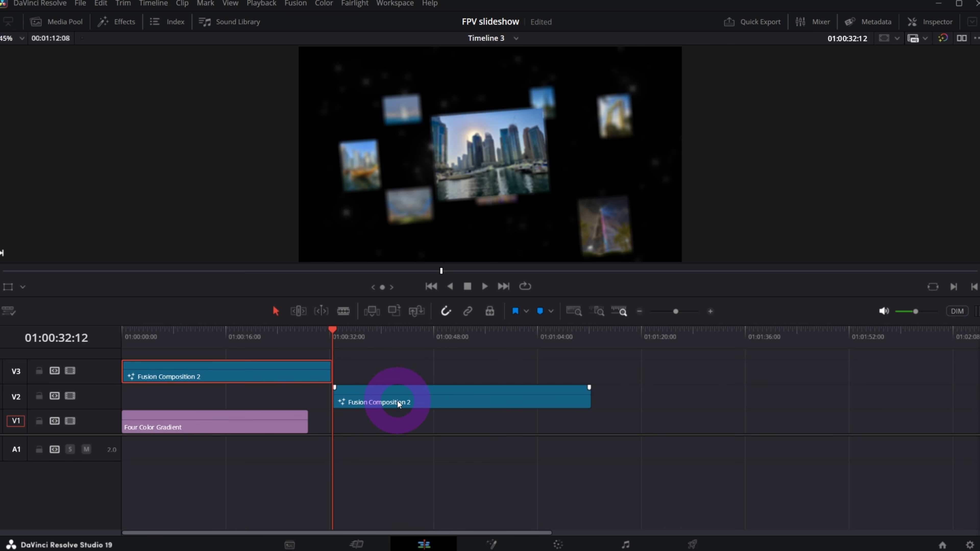
# - Move the second Fusion Composition 2 clip on V2 earlier to overlap the end of the V3 clip, and step through the overlap
pyautogui.moveTo(402, 405); pyautogui.dragTo(396, 409)
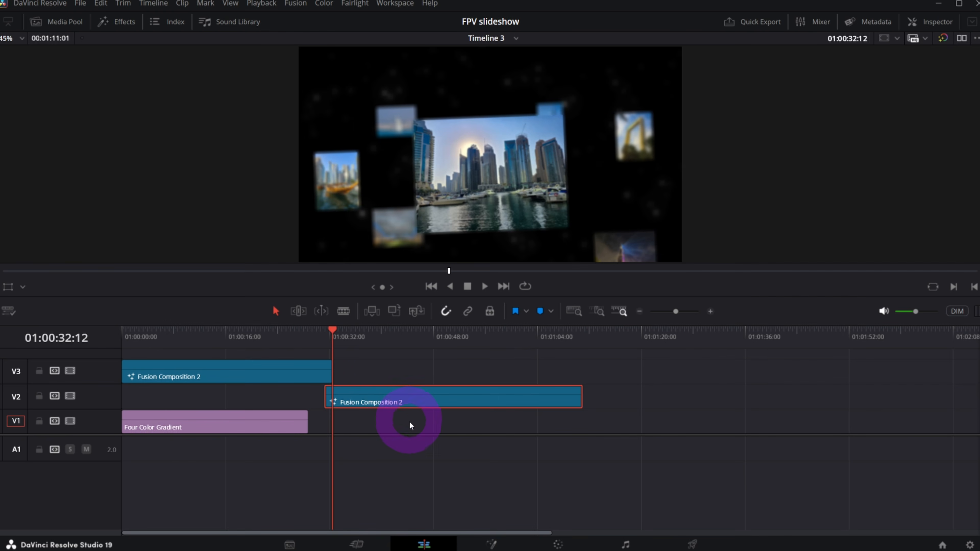
pyautogui.moveTo(327, 335); pyautogui.dragTo(327, 336)
pyautogui.press('Right')
pyautogui.press('Right')
pyautogui.press('Right')
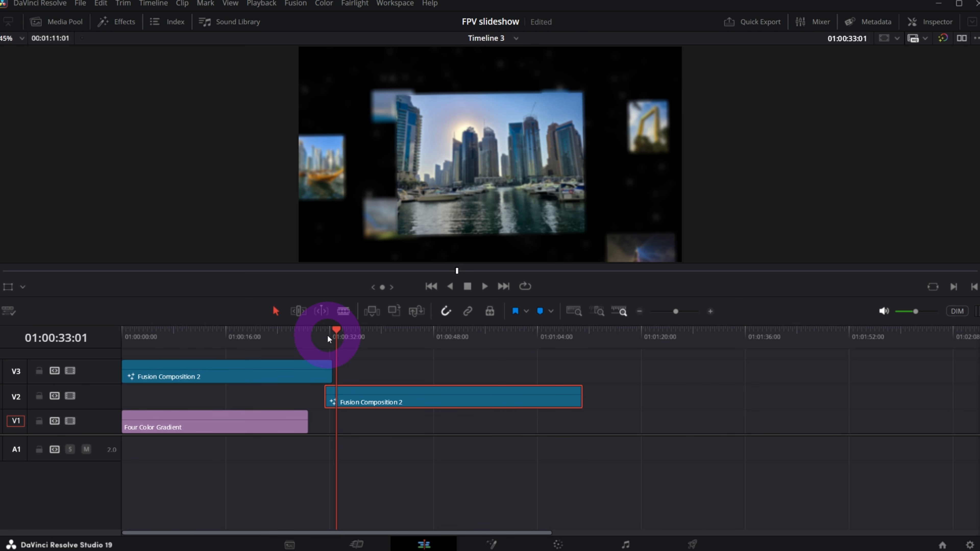
# - Delete the second Fusion Composition 2 clip and the Four Color Gradient, and move the remaining composition down to track V1
pyautogui.click(404, 407)
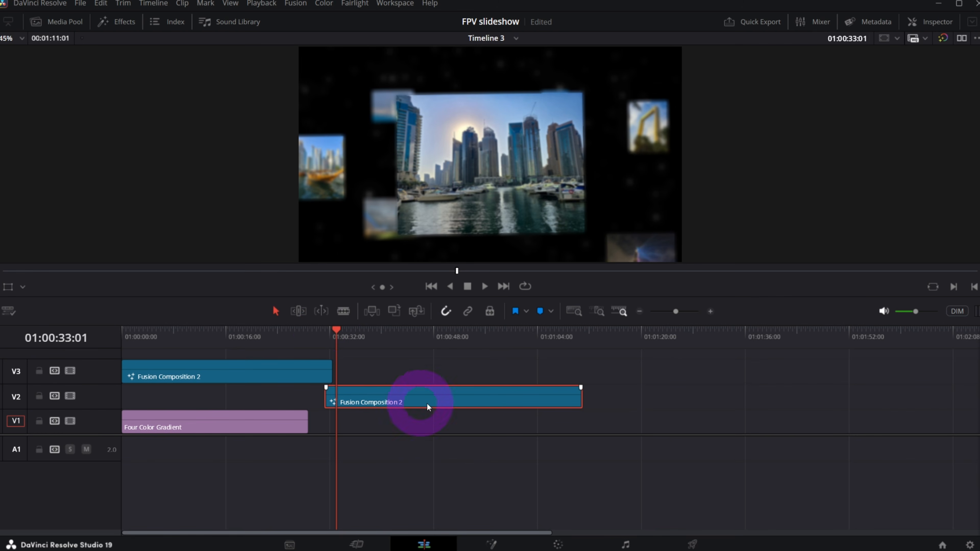
pyautogui.press('Delete')
pyautogui.click(269, 426)
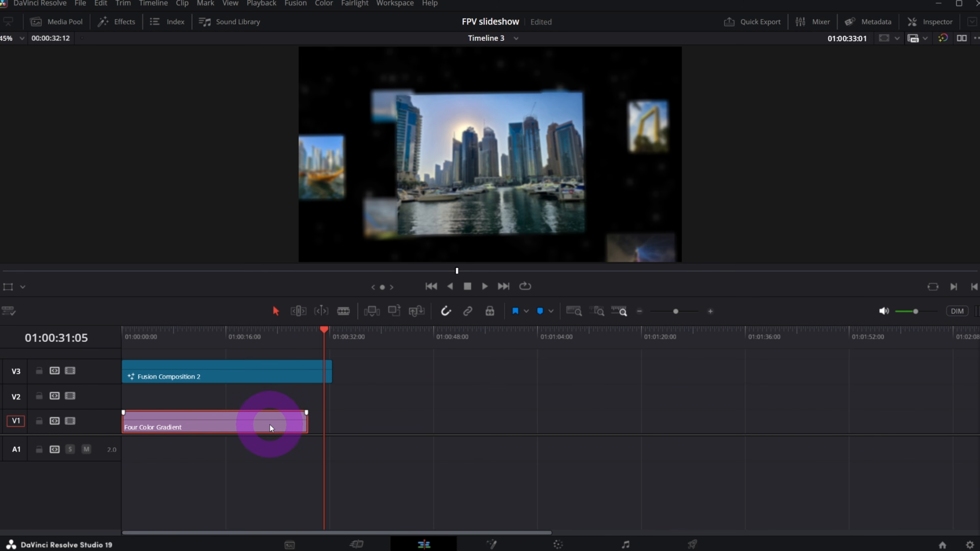
pyautogui.press('Delete')
pyautogui.moveTo(204, 374); pyautogui.dragTo(208, 422)
pyautogui.click(183, 334)
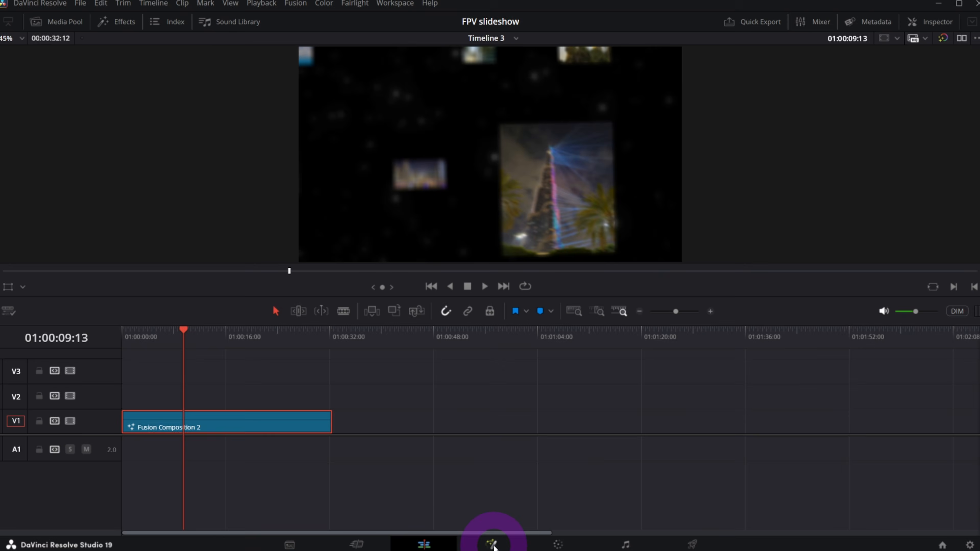
# - Open the Fusion Composition 2 clip in Fusion and delete all of its nodes
pyautogui.click(490, 545)
pyautogui.hotkey('ctrl', 'a')
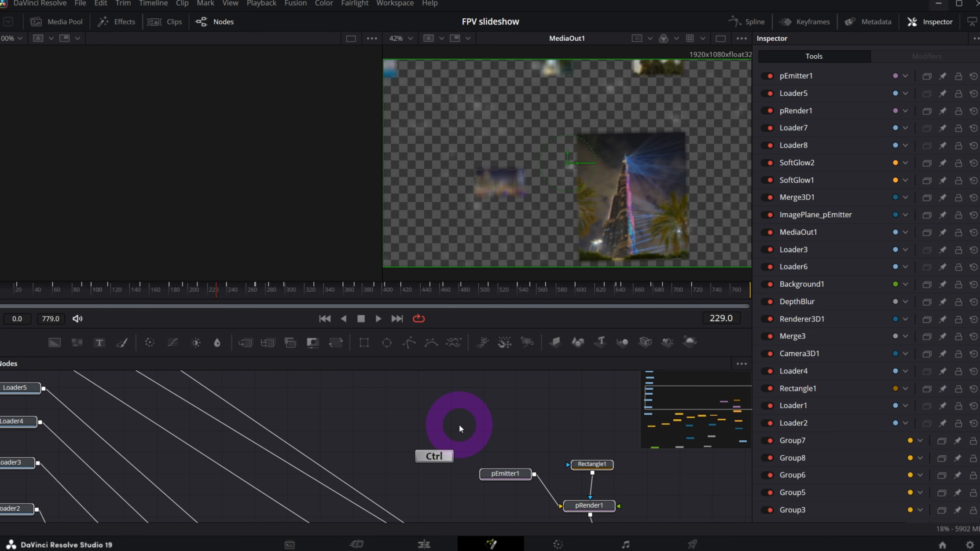
pyautogui.moveTo(689, 429); pyautogui.dragTo(648, 445)
pyautogui.press('Delete')
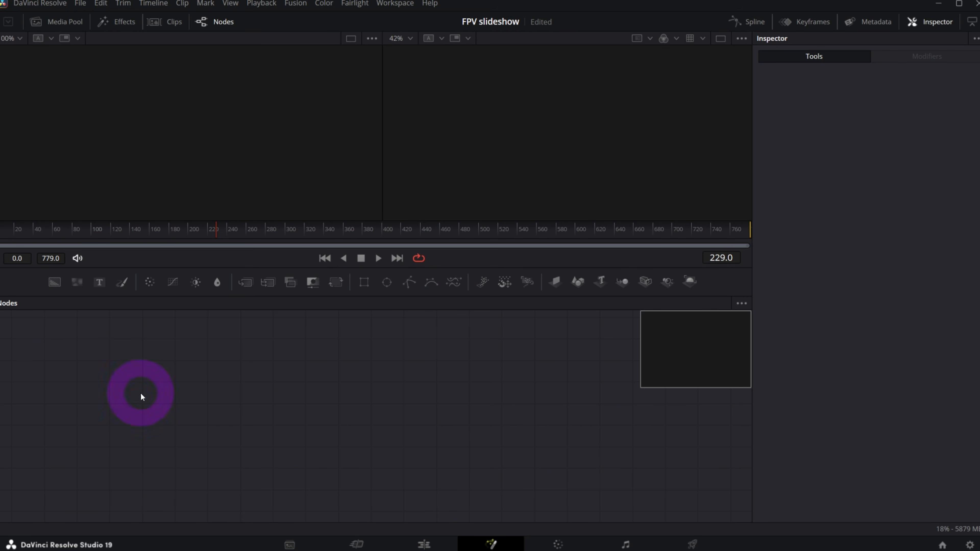
# - Add a Background node and a Media Out node to the empty composition and connect the background to the output
pyautogui.moveTo(50, 282); pyautogui.dragTo(127, 458)
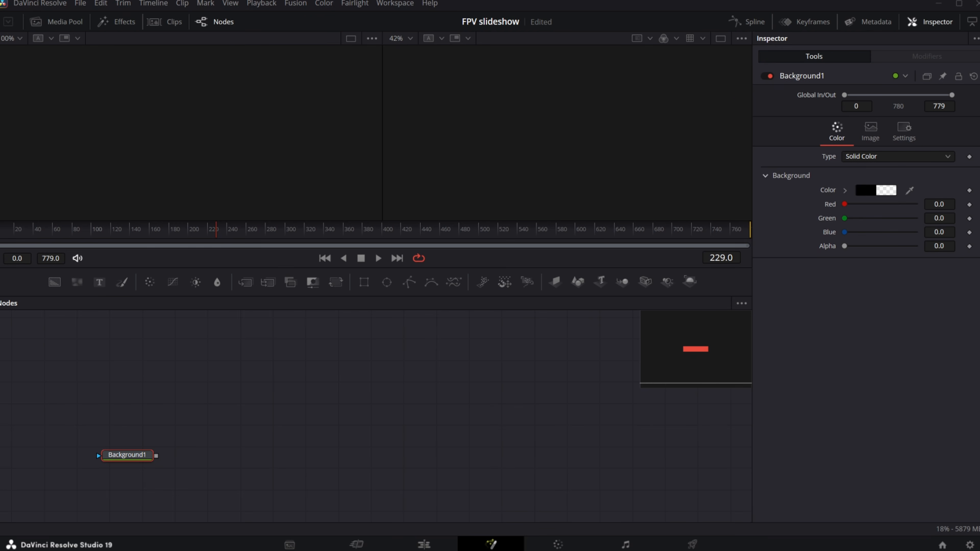
pyautogui.hotkey('shift', 'space')
pyautogui.write('media')
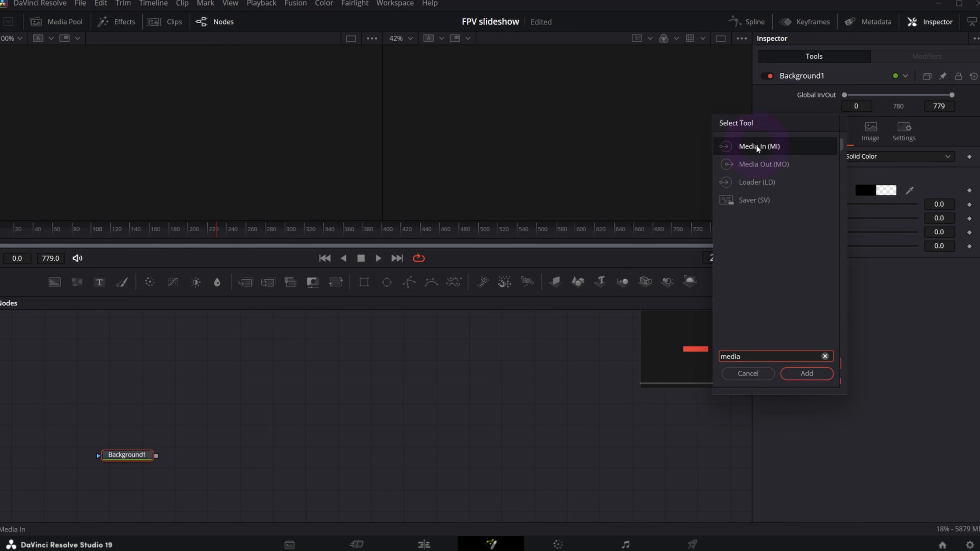
pyautogui.doubleClick(750, 165)
pyautogui.moveTo(190, 459); pyautogui.dragTo(293, 455)
pyautogui.moveTo(156, 455); pyautogui.dragTo(401, 459)
pyautogui.moveTo(90, 421); pyautogui.dragTo(532, 458)
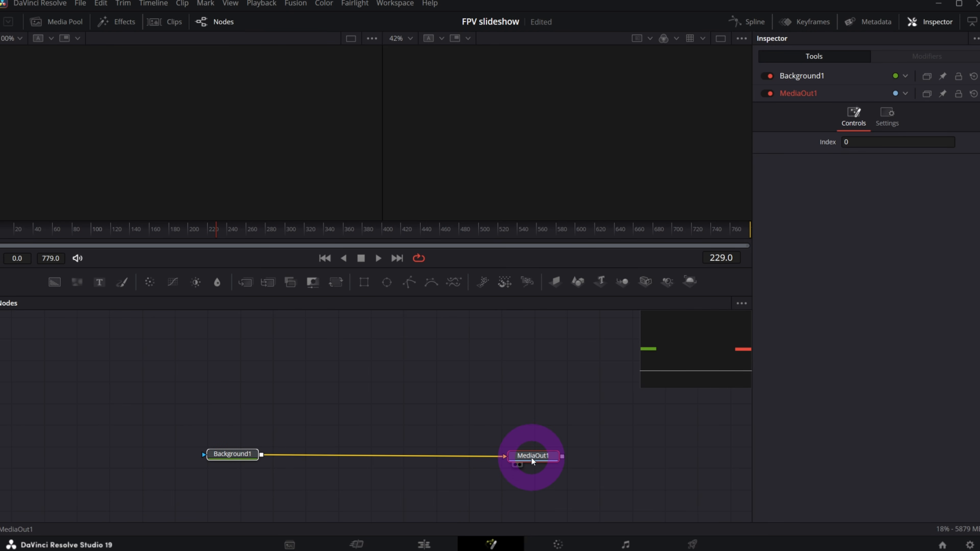
# - Display MediaOut1 in the second viewer and space it further from Background1 in the node graph
pyautogui.moveTo(236, 454)
pyautogui.mouseDown()
pyautogui.moveTo(214, 456)
pyautogui.moveTo(231, 465)
pyautogui.mouseUp()
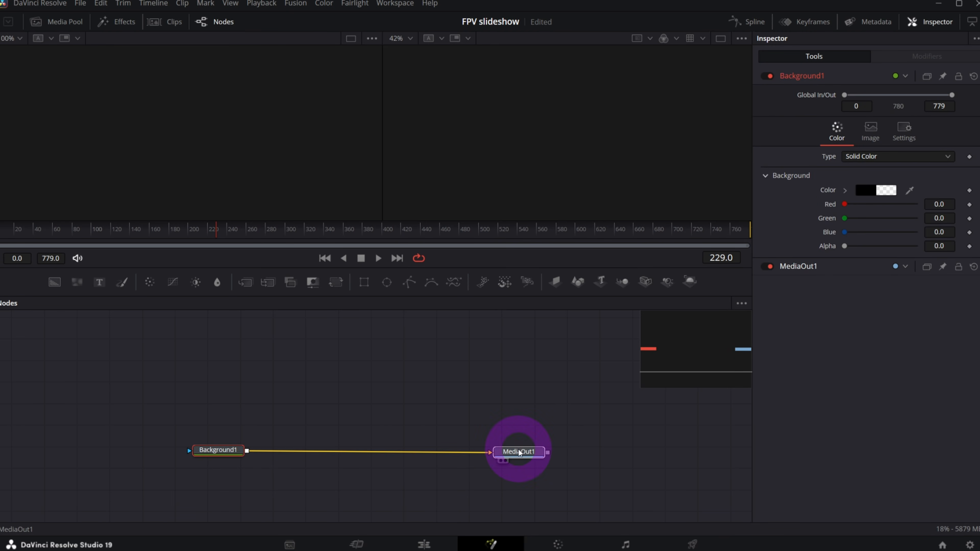
pyautogui.click(509, 452)
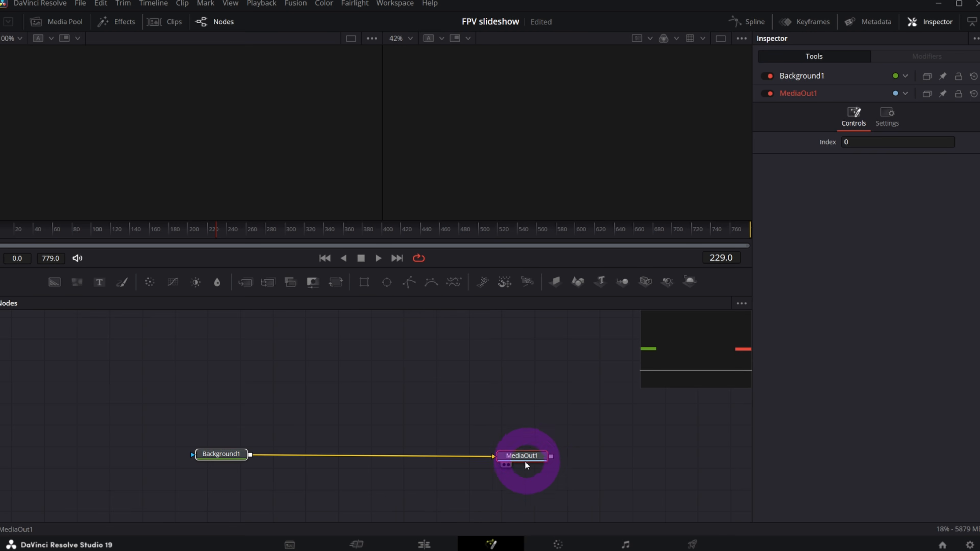
pyautogui.moveTo(512, 452); pyautogui.dragTo(515, 456)
pyautogui.click(515, 457)
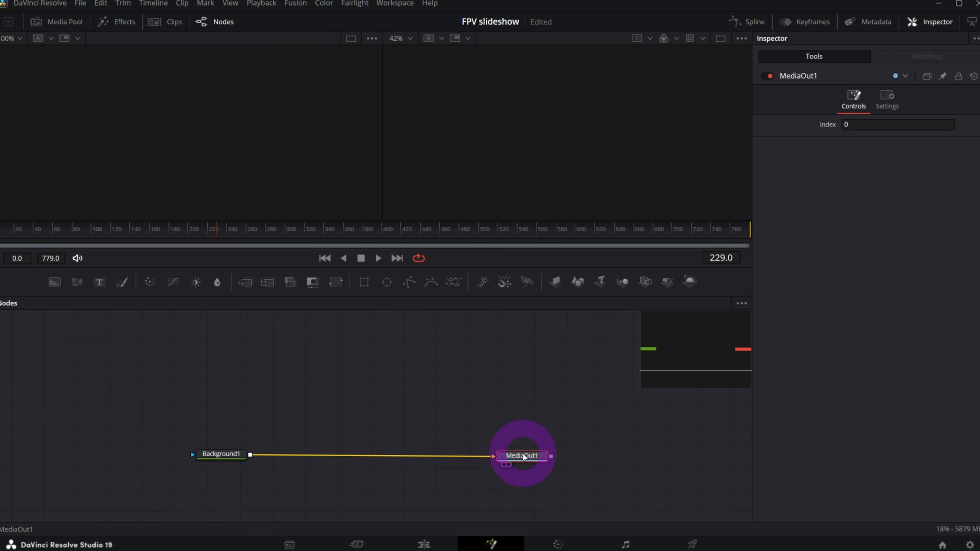
pyautogui.click(508, 464)
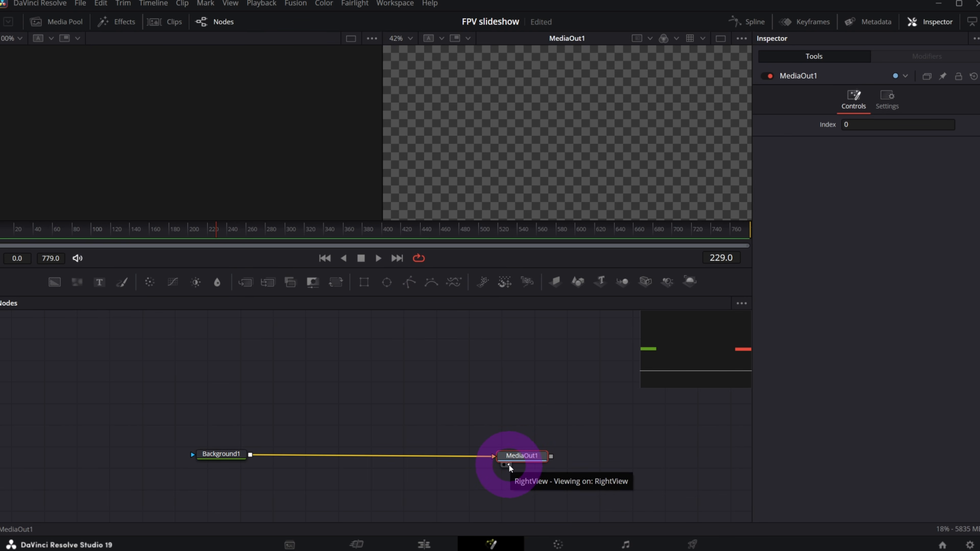
pyautogui.moveTo(519, 463); pyautogui.dragTo(562, 94)
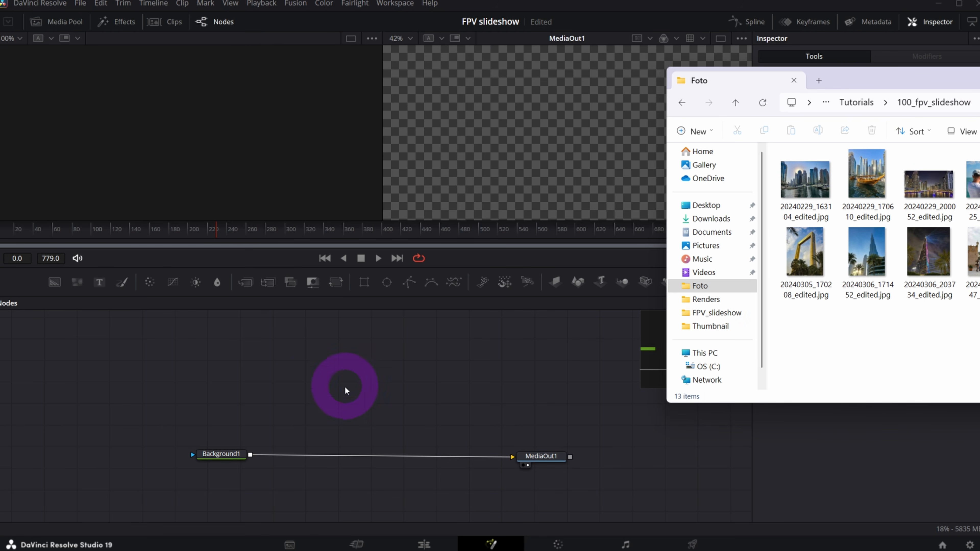
# - Bring in the photo 20240229_163104_edited.jpg as a node above Background1 and show it in the first viewer
pyautogui.moveTo(792, 196); pyautogui.dragTo(220, 370)
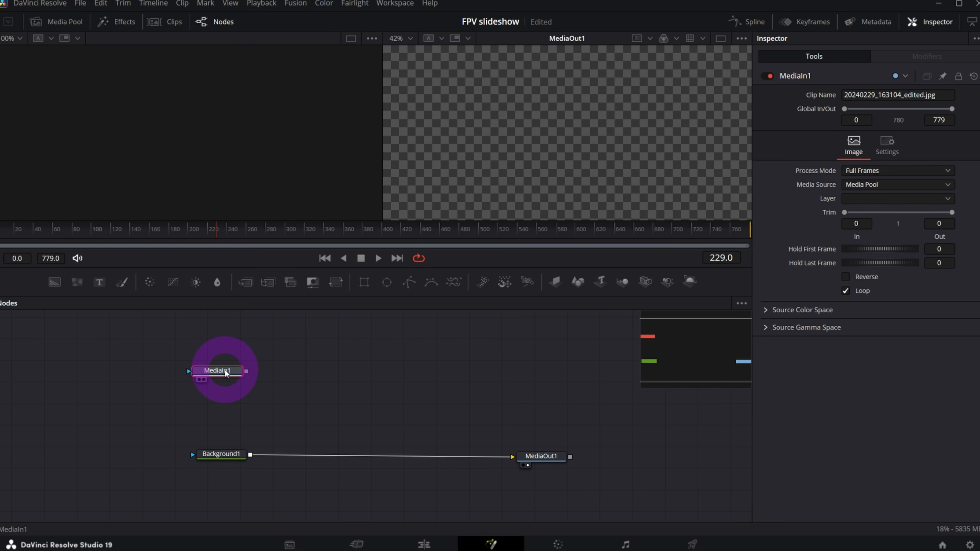
pyautogui.press('1')
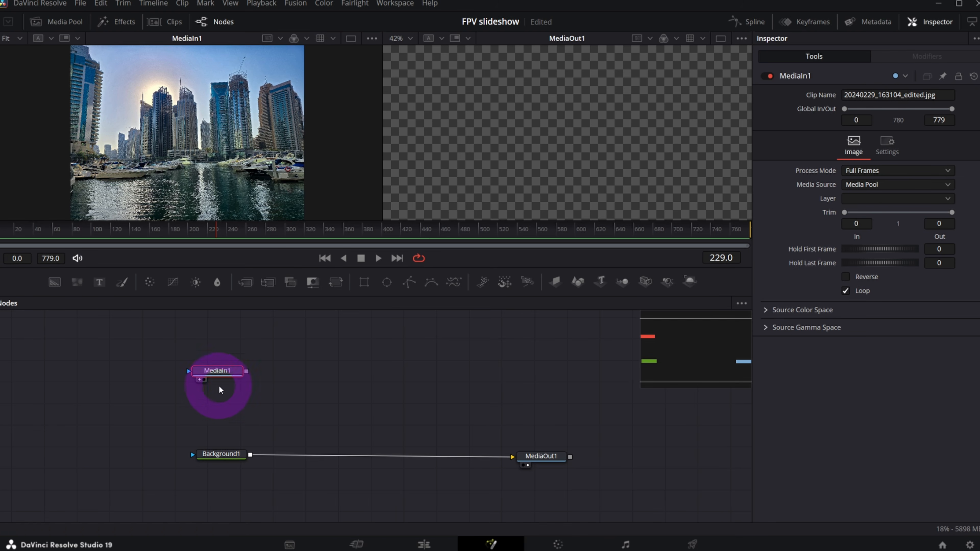
pyautogui.moveTo(219, 367); pyautogui.dragTo(214, 360)
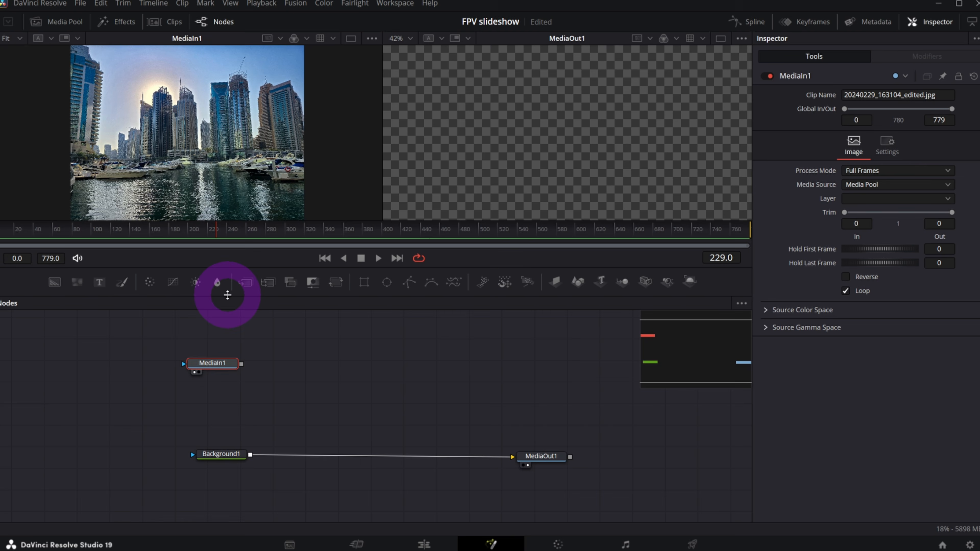
pyautogui.moveTo(220, 369)
pyautogui.mouseDown()
pyautogui.moveTo(197, 375)
pyautogui.moveTo(213, 372)
pyautogui.mouseUp()
pyautogui.click(205, 429)
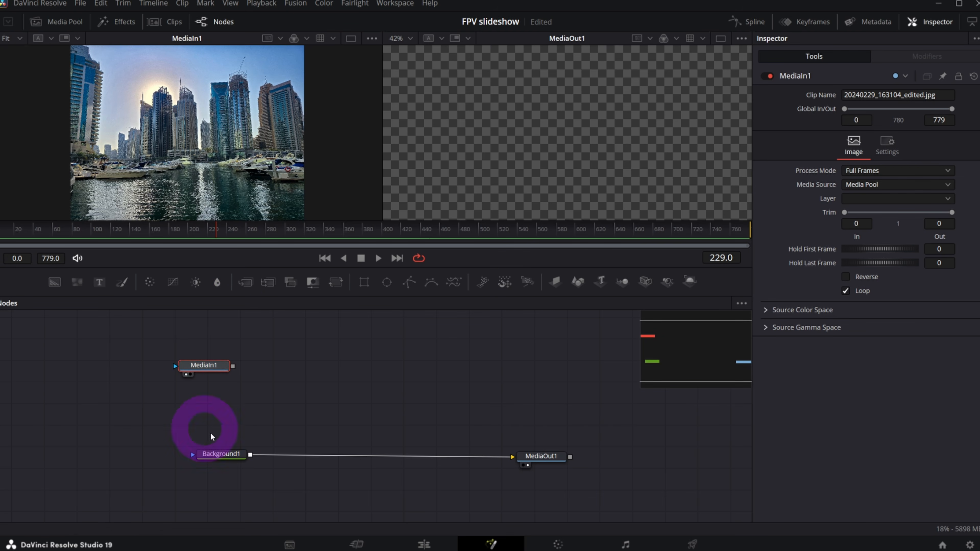
# - Add an Image Plane 3D after MediaIn1 and show it nearly front-on in the first viewer
pyautogui.click(554, 283)
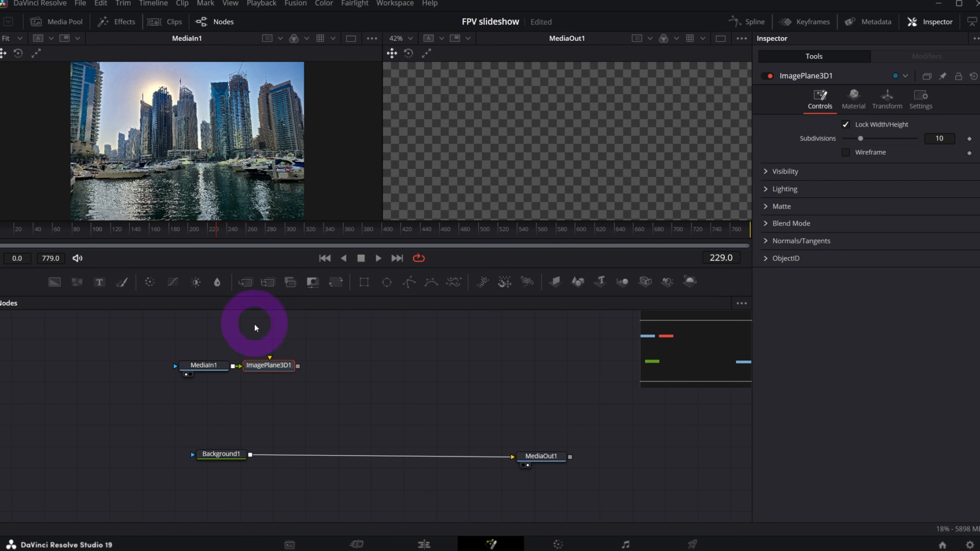
pyautogui.moveTo(258, 361); pyautogui.dragTo(283, 368)
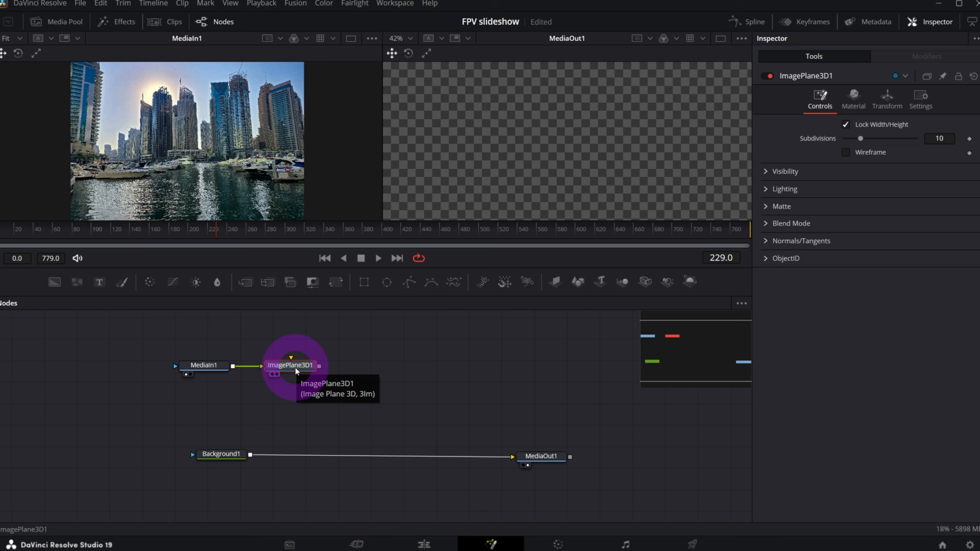
pyautogui.press('1')
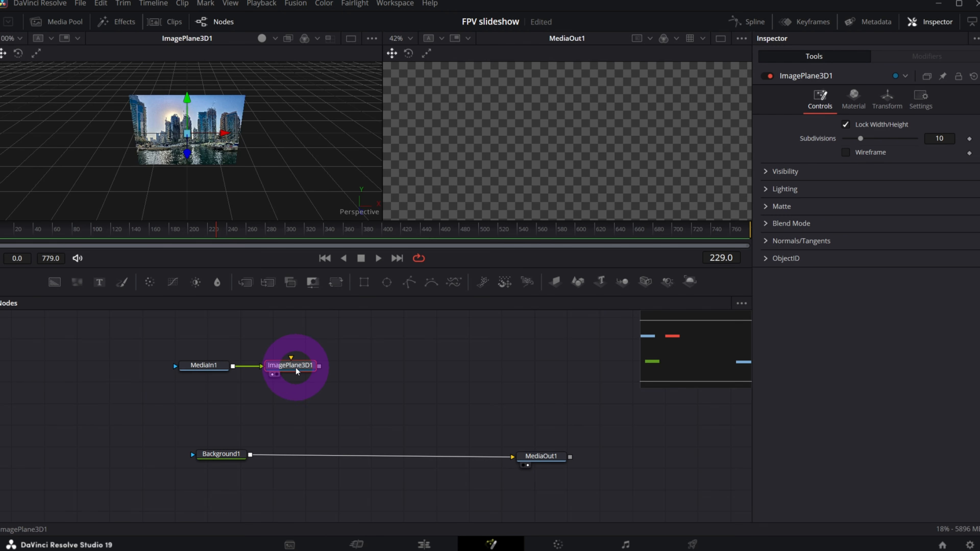
pyautogui.moveTo(246, 192); pyautogui.dragTo(211, 165)
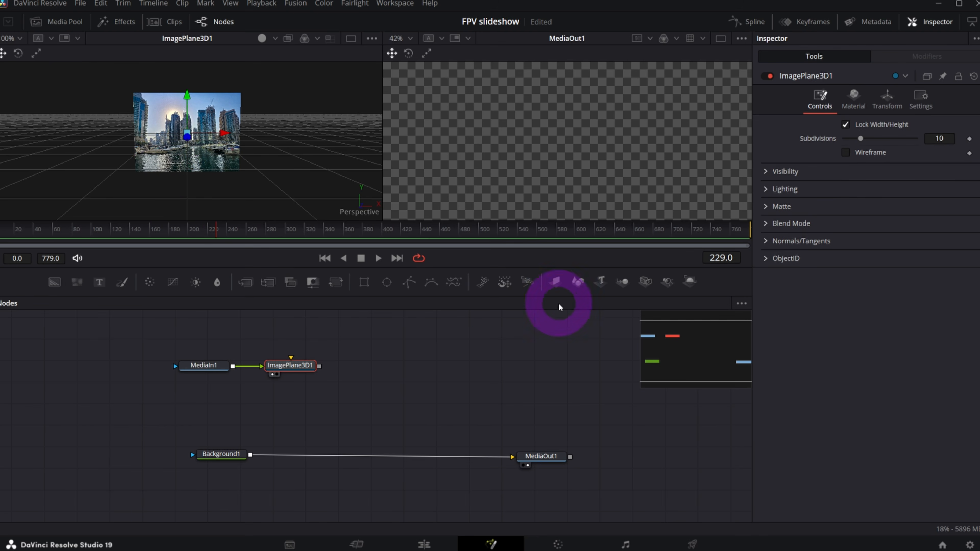
# - Add a Merge 3D node after ImagePlane3D1 and place it slightly below the photo row
pyautogui.click(622, 282)
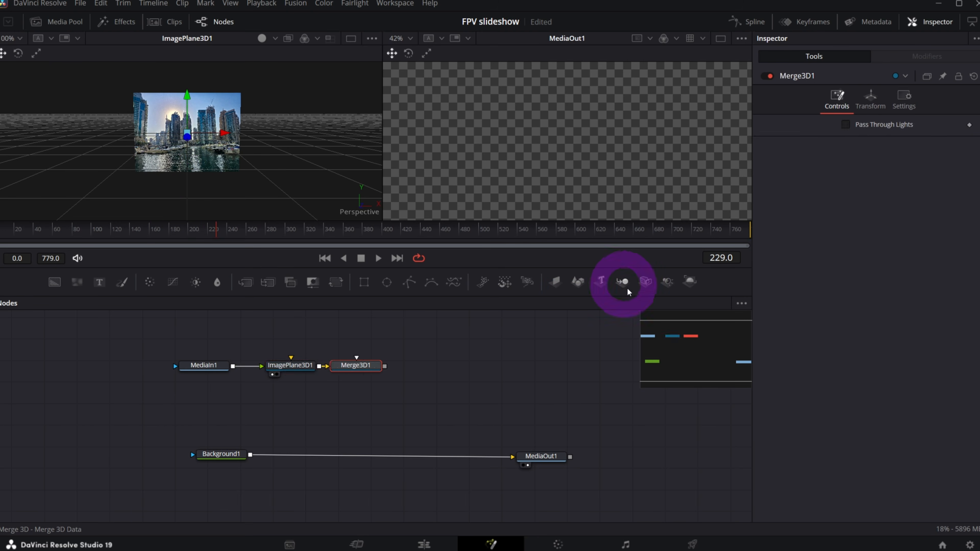
pyautogui.moveTo(350, 365); pyautogui.dragTo(362, 394)
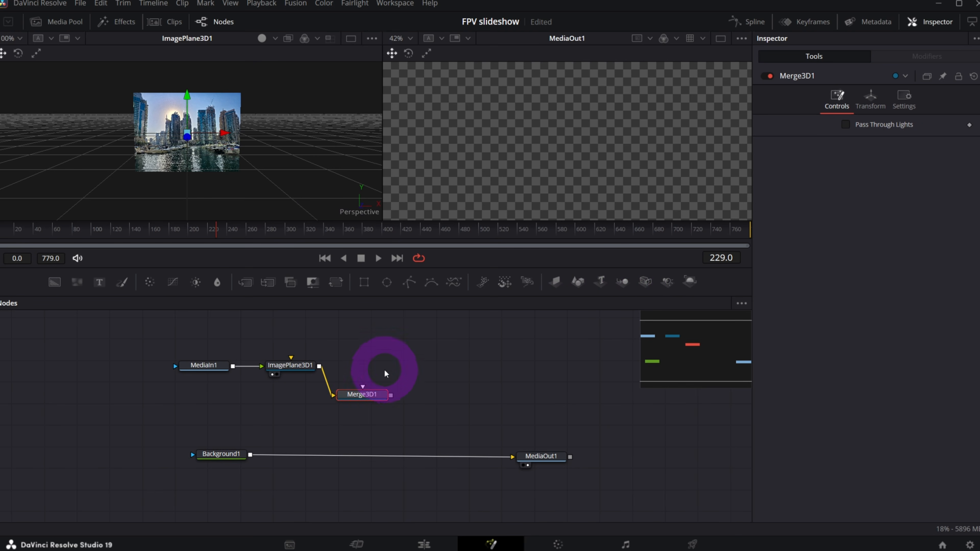
pyautogui.click(465, 380)
pyautogui.scroll(1, 473, 383)
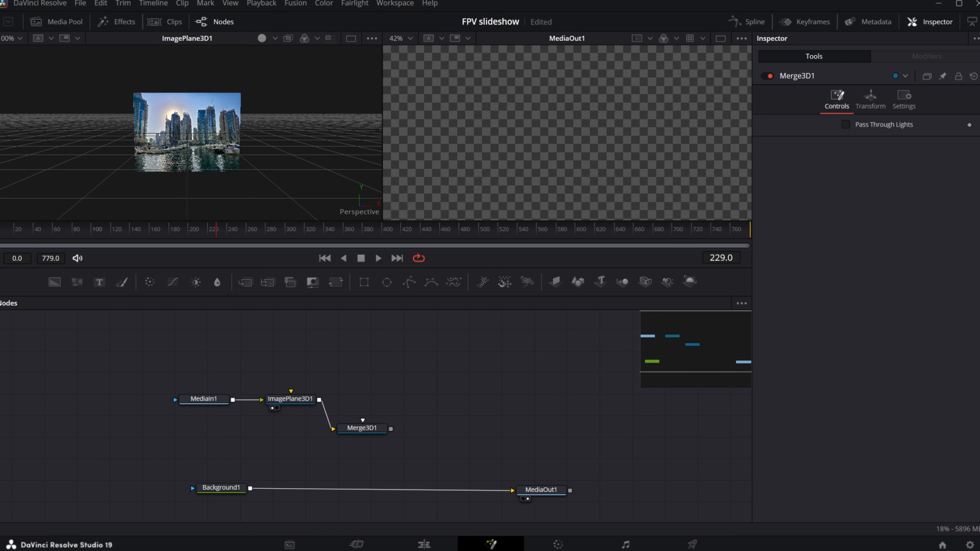
# - Bring in the photos 20240229_170610_edited.jpg and 20240229_200052_edited.jpg and arrange their nodes above and beside Merge3D1
pyautogui.hotkey('alt', 'Tab')
pyautogui.moveTo(867, 181); pyautogui.dragTo(277, 341)
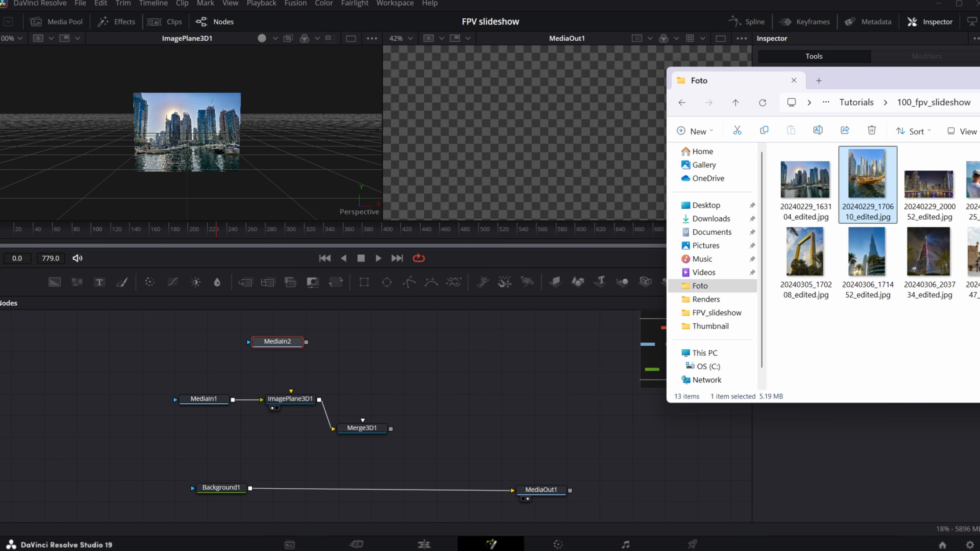
pyautogui.moveTo(928, 184); pyautogui.dragTo(440, 350)
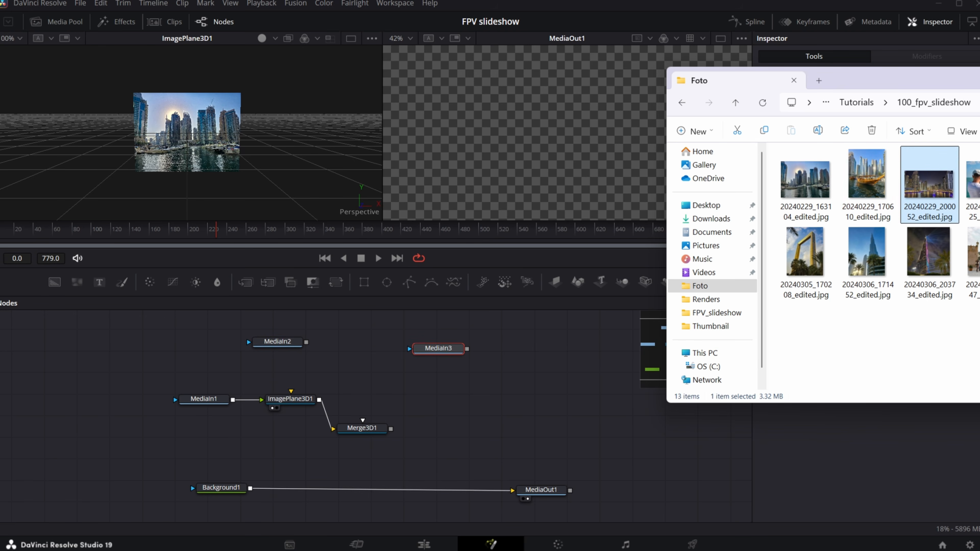
pyautogui.moveTo(265, 346); pyautogui.dragTo(252, 344)
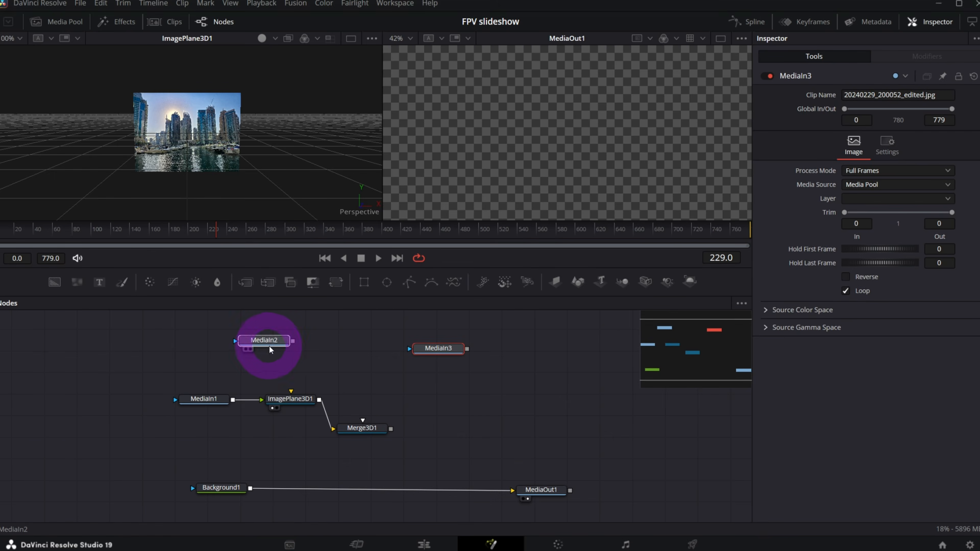
pyautogui.moveTo(436, 350); pyautogui.dragTo(491, 399)
# - Add an Image Plane 3D after each of the MediaIn2 and MediaIn3 photo nodes
pyautogui.click(259, 342)
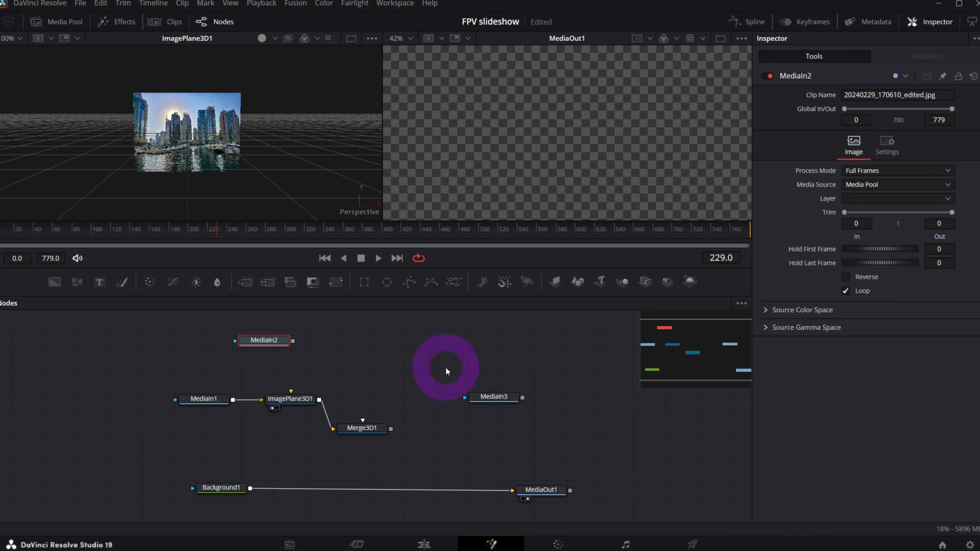
pyautogui.click(555, 282)
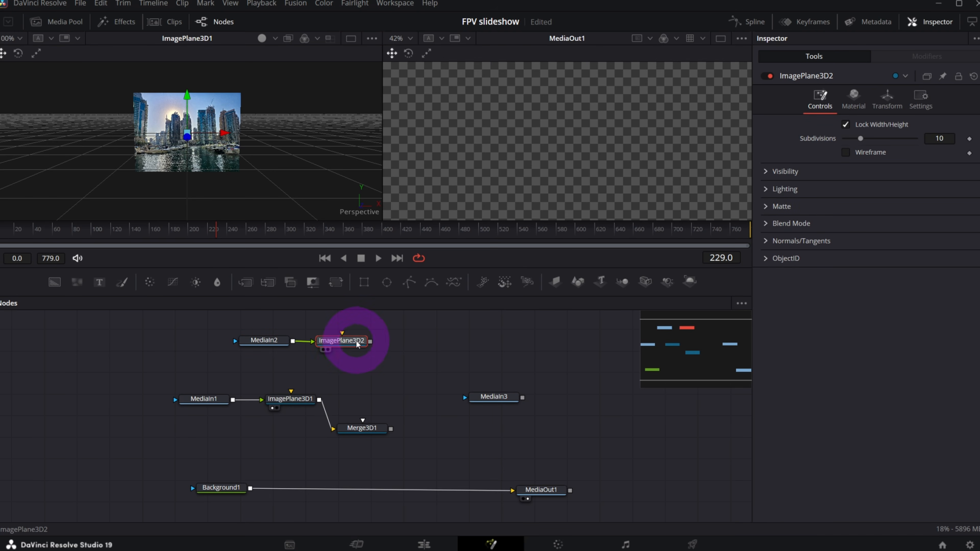
pyautogui.click(492, 396)
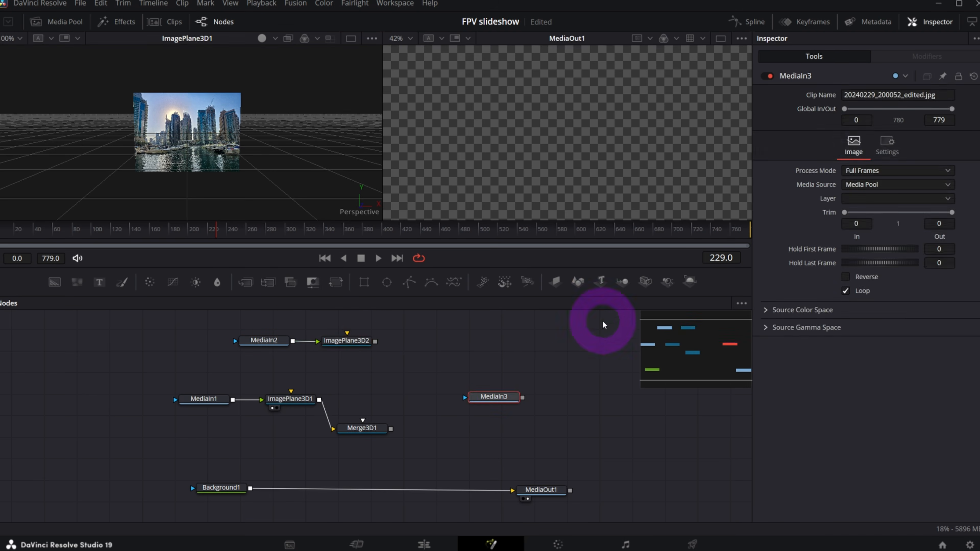
pyautogui.click(562, 292)
pyautogui.moveTo(456, 361); pyautogui.dragTo(584, 423)
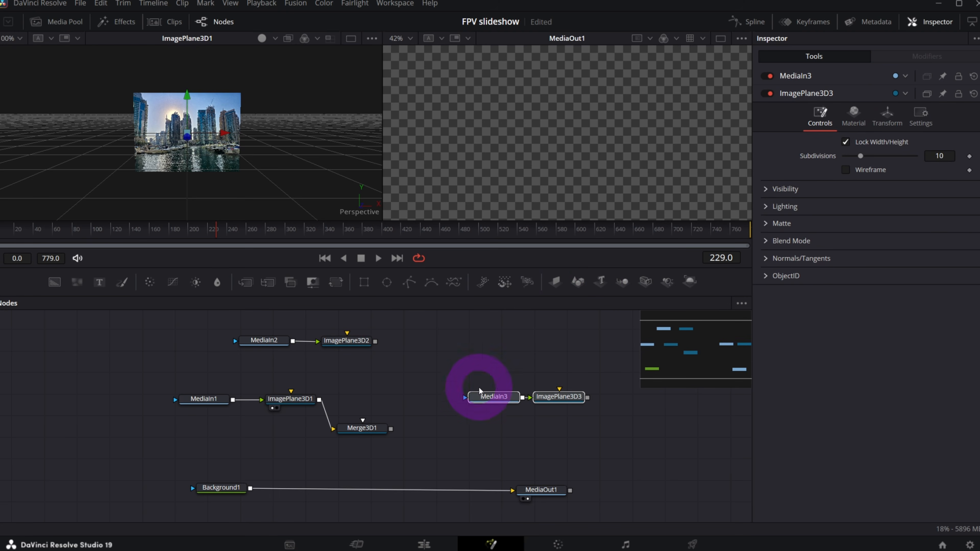
# - Connect the output of ImagePlane3D2 to Merge3D1
pyautogui.moveTo(364, 436); pyautogui.dragTo(367, 437)
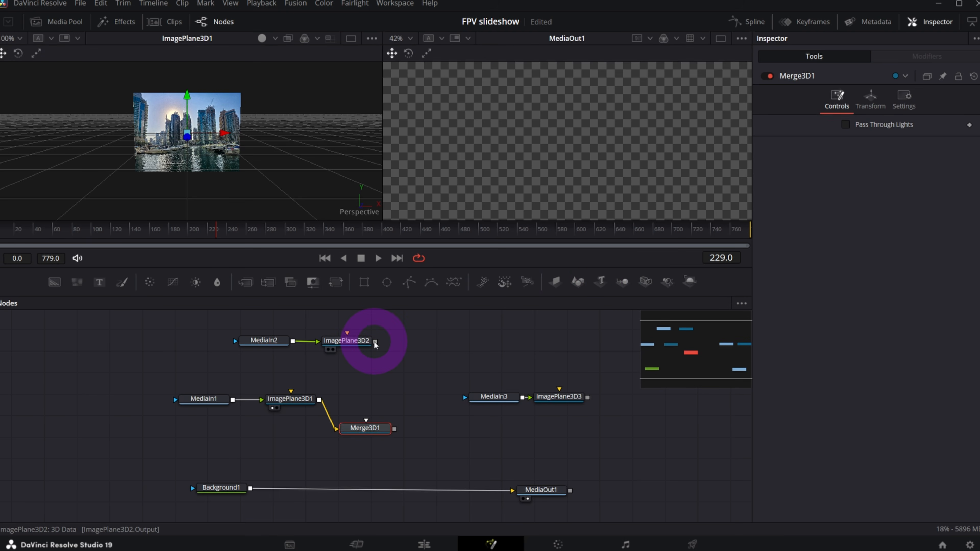
pyautogui.moveTo(375, 343); pyautogui.dragTo(367, 430)
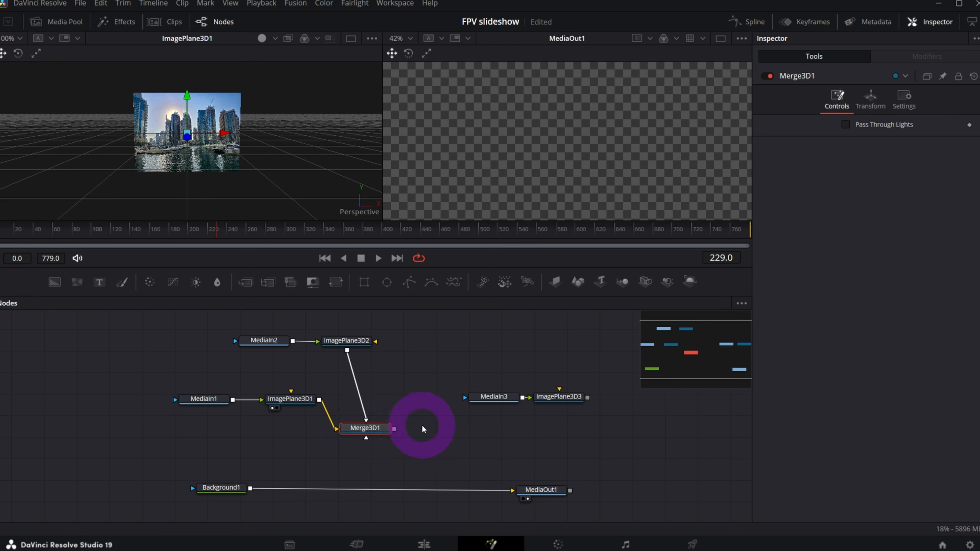
# - Connect ImagePlane3D3 to Merge3D1 and display the merged scene in the enlarged 3D viewer
pyautogui.moveTo(488, 359); pyautogui.dragTo(153, 109)
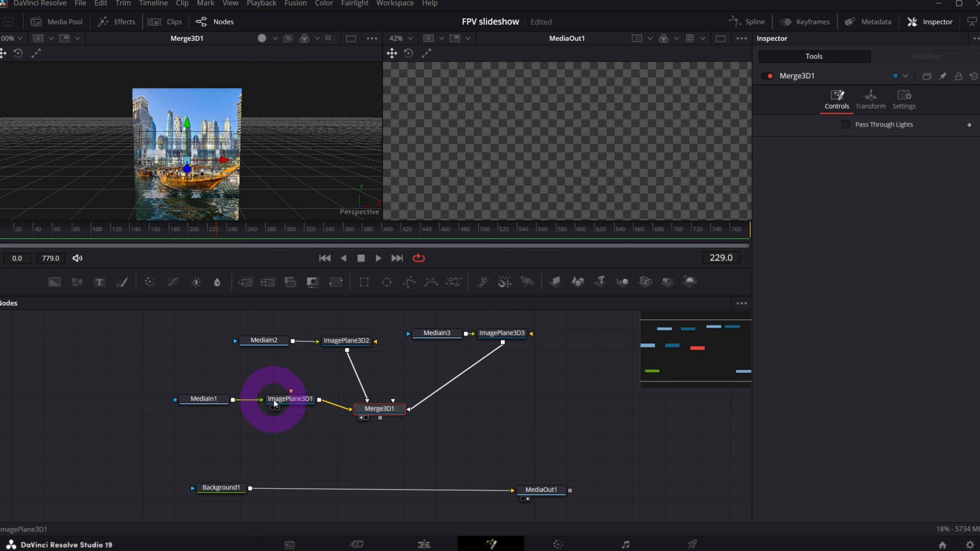
pyautogui.click(304, 406)
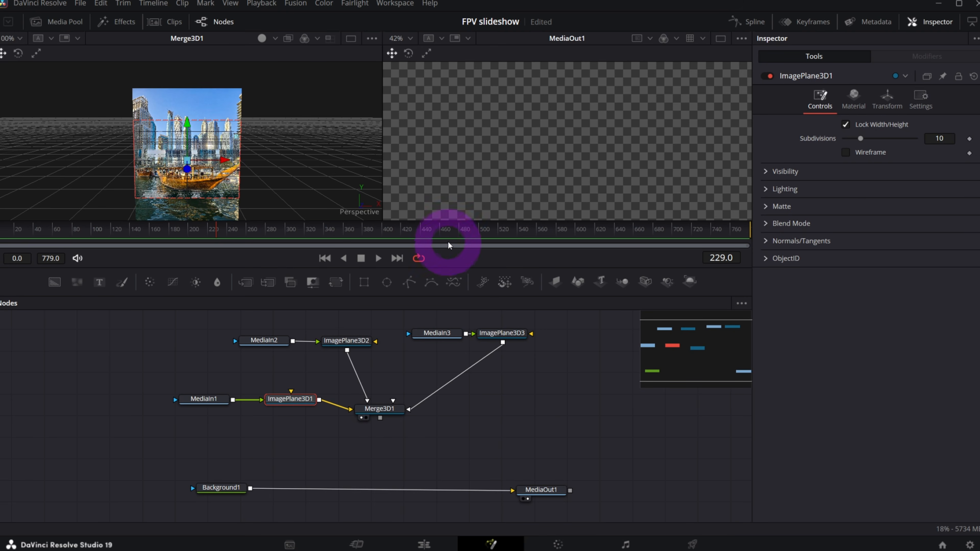
pyautogui.moveTo(448, 267); pyautogui.dragTo(448, 327)
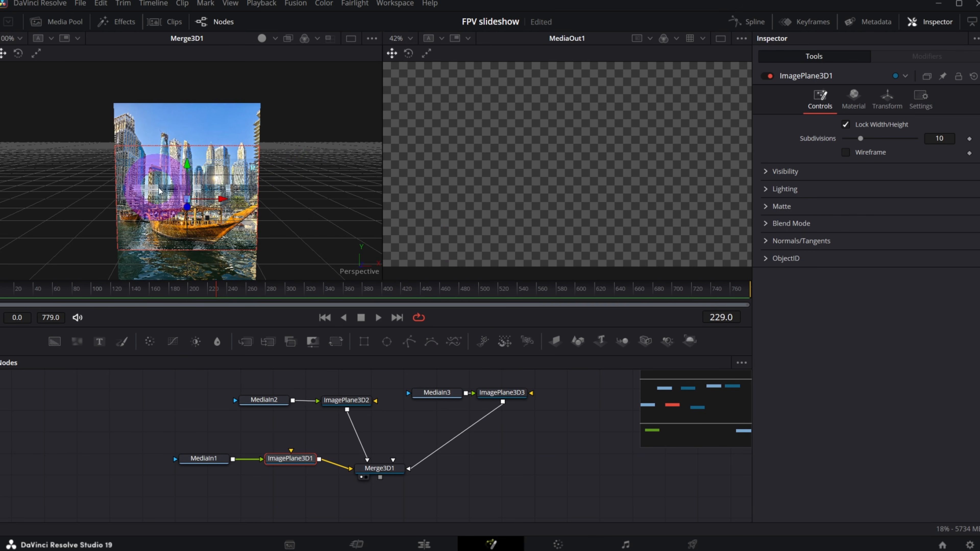
# - Examine the three overlapping photo planes in the 3D scene from different angles and distances
pyautogui.scroll(-1, 211, 208)
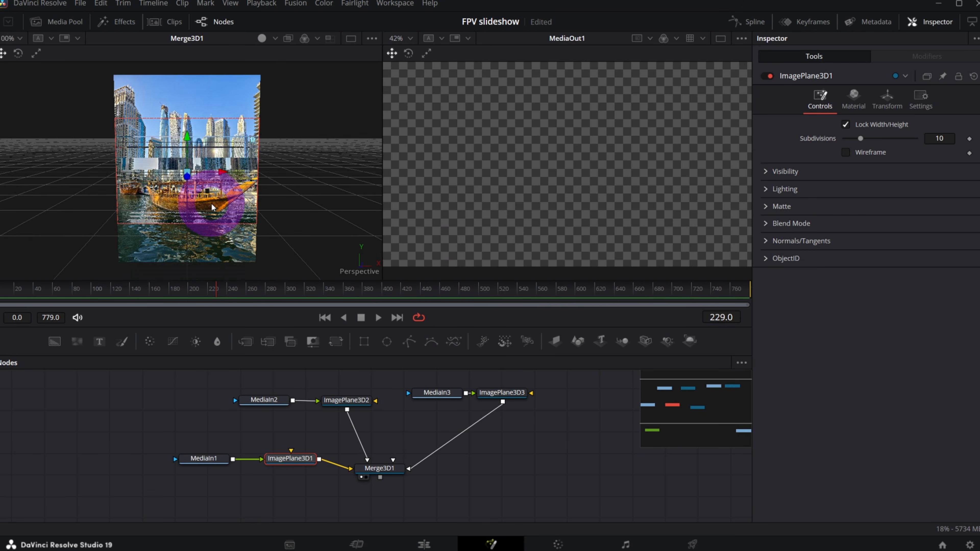
pyautogui.scroll(4, 212, 208)
pyautogui.scroll(-4, 211, 208)
pyautogui.scroll(5, 212, 208)
pyautogui.scroll(-3, 211, 209)
pyautogui.scroll(-1, 211, 209)
pyautogui.scroll(4, 212, 210)
pyautogui.scroll(-4, 212, 210)
pyautogui.scroll(1, 211, 210)
pyautogui.scroll(-6, 209, 210)
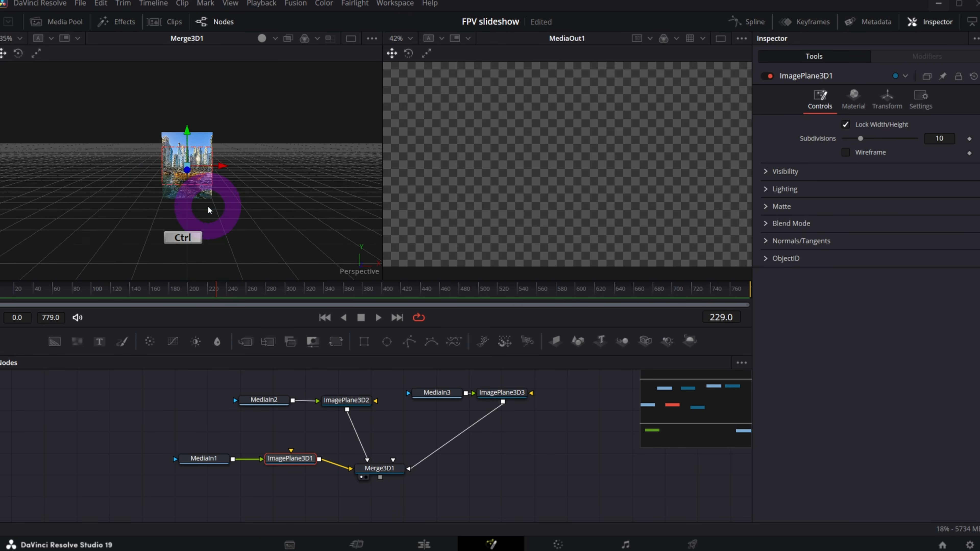
pyautogui.scroll(2, 208, 209)
pyautogui.scroll(2, 208, 209)
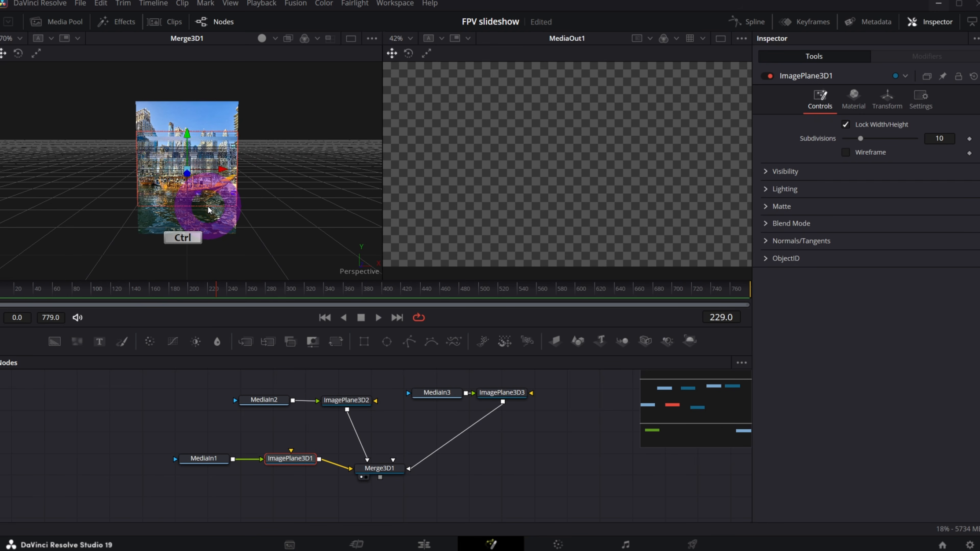
pyautogui.scroll(6, 208, 210)
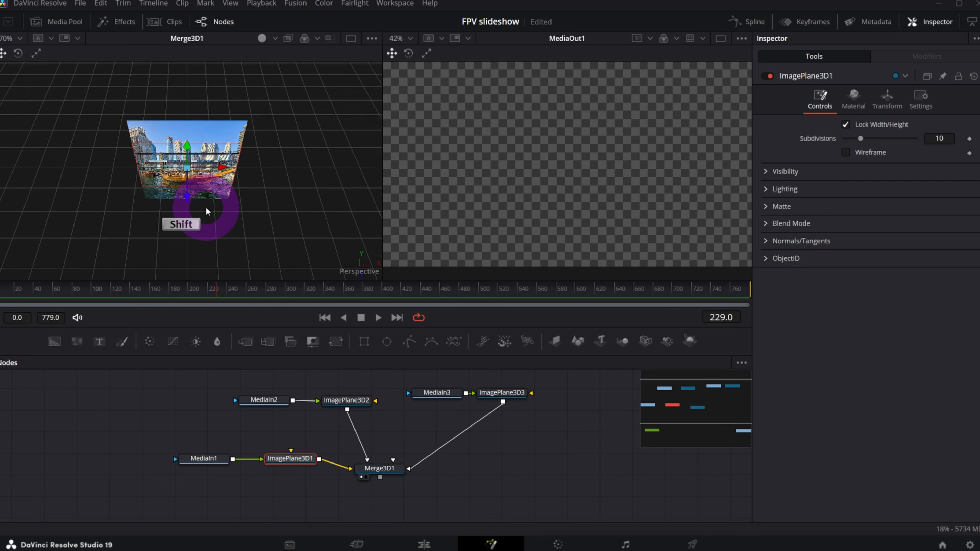
pyautogui.scroll(-3, 206, 212)
pyautogui.scroll(-4, 207, 212)
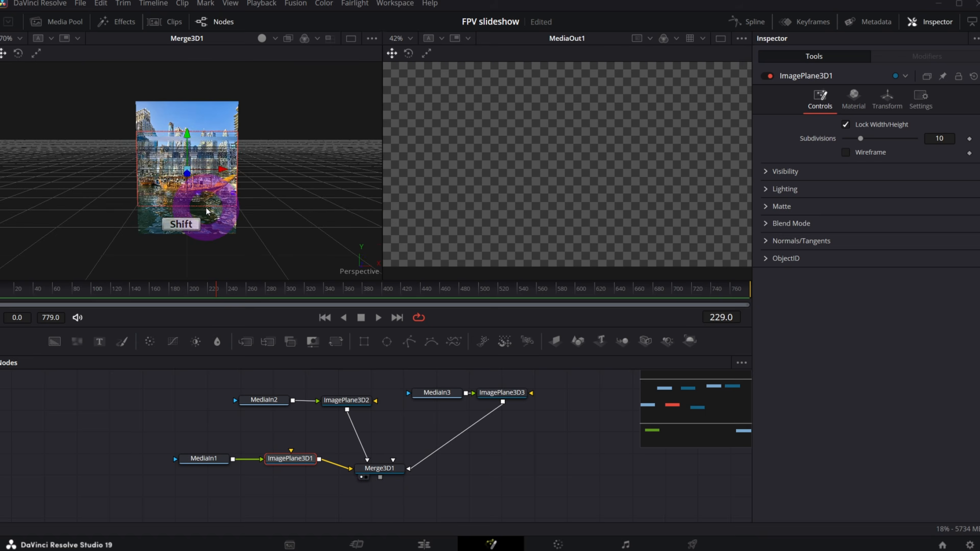
pyautogui.scroll(2, 206, 211)
pyautogui.press('shift')
pyautogui.press('alt')
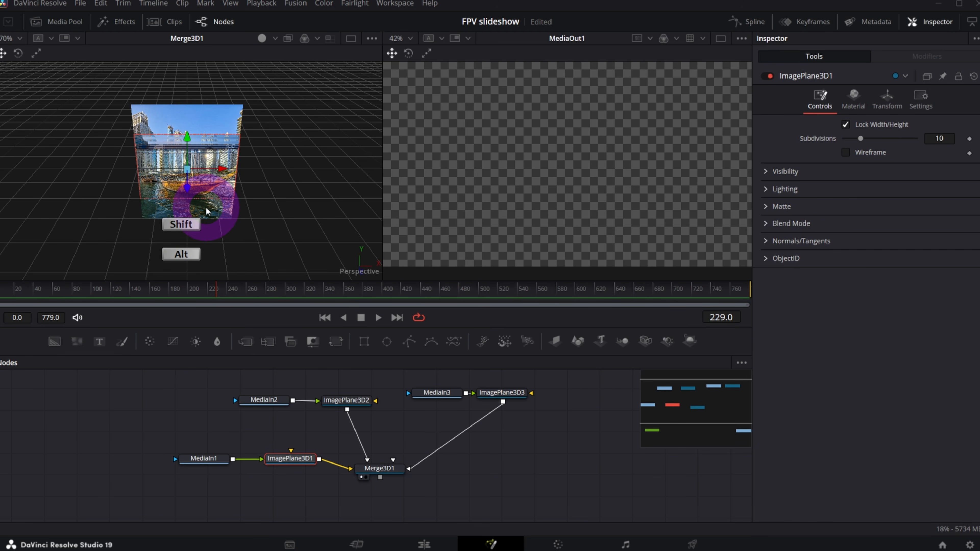
pyautogui.scroll(6, 207, 211)
pyautogui.scroll(-4, 207, 211)
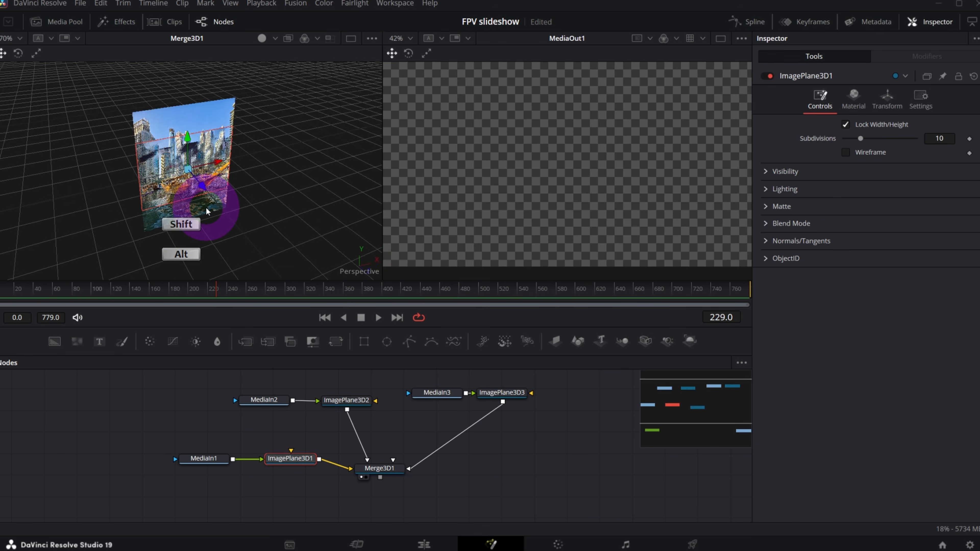
pyautogui.scroll(-4, 206, 212)
pyautogui.scroll(4, 207, 212)
pyautogui.scroll(-4, 207, 212)
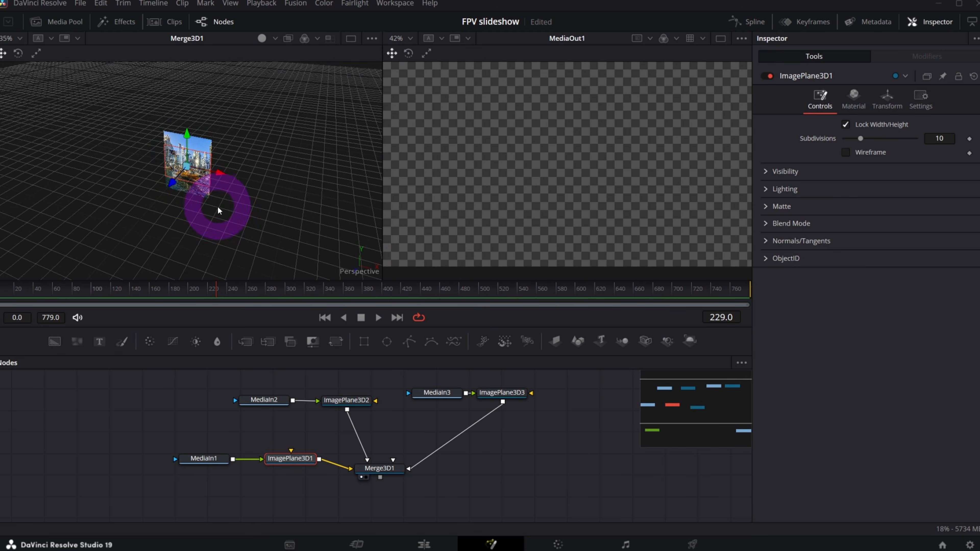
pyautogui.scroll(-4, 219, 211)
pyautogui.scroll(4, 218, 210)
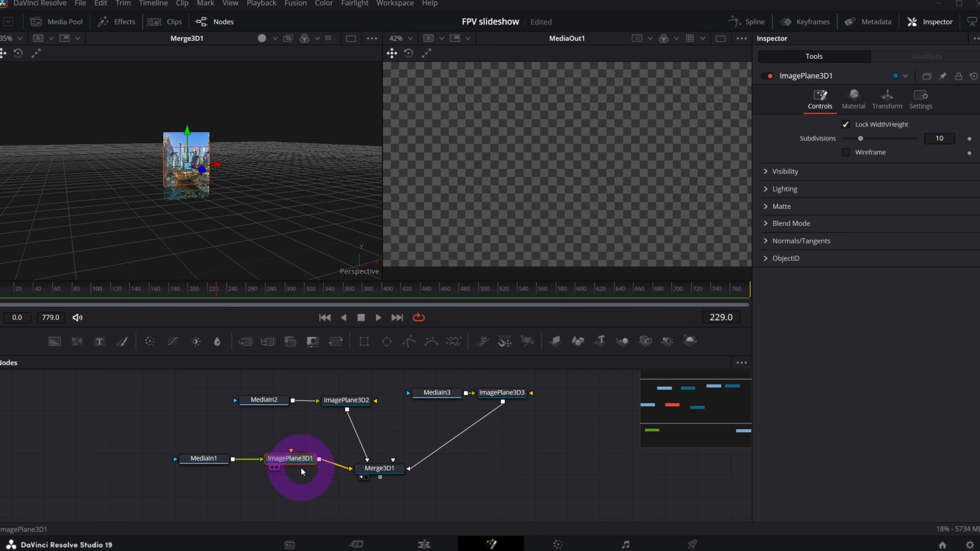
# - Move ImagePlane3D1 to translation X -1.233 and Z 1.75
pyautogui.moveTo(294, 462); pyautogui.dragTo(291, 465)
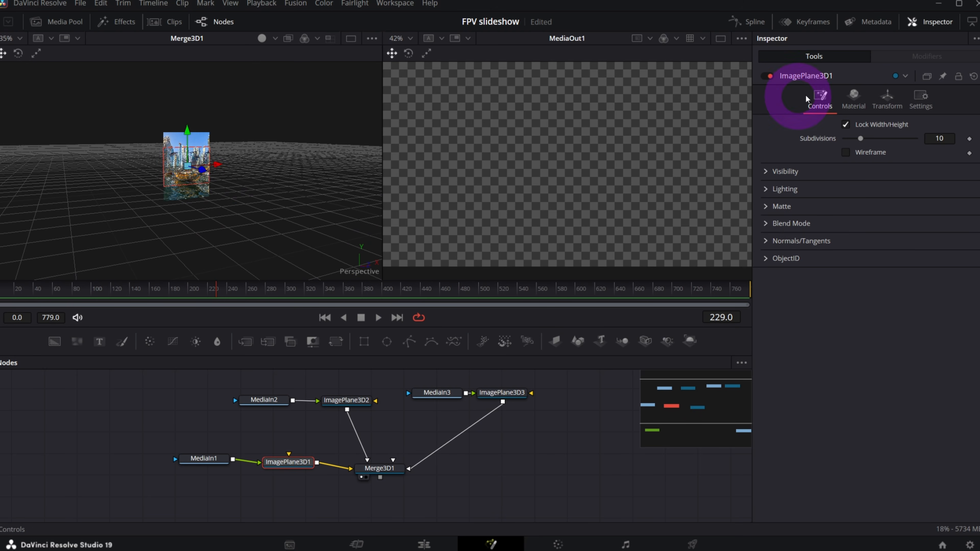
pyautogui.click(887, 97)
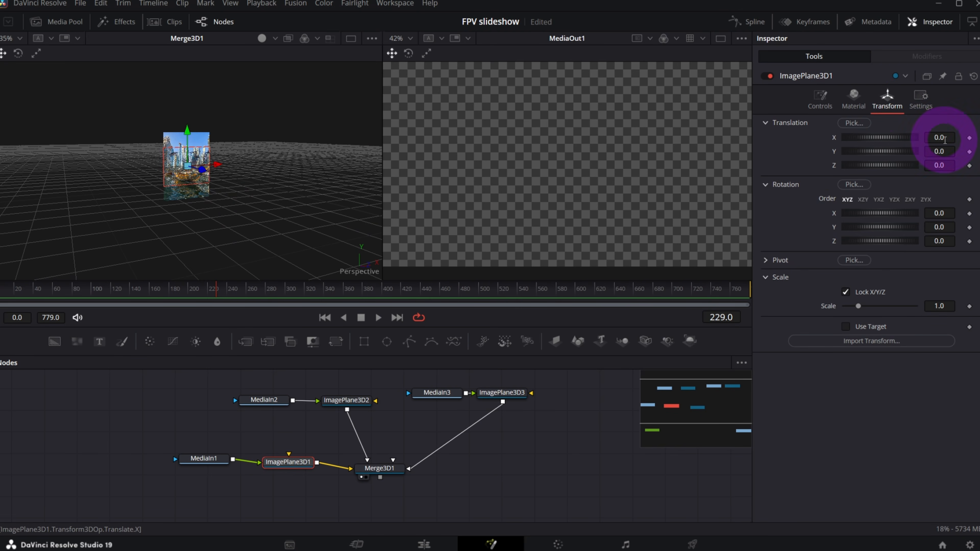
pyautogui.moveTo(941, 139); pyautogui.dragTo(376, 116)
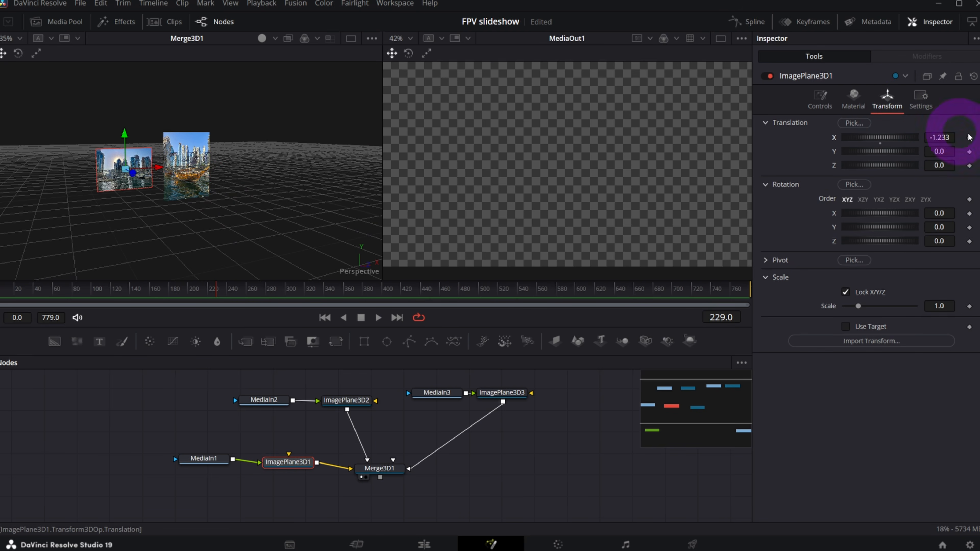
pyautogui.moveTo(941, 165); pyautogui.dragTo(807, 124)
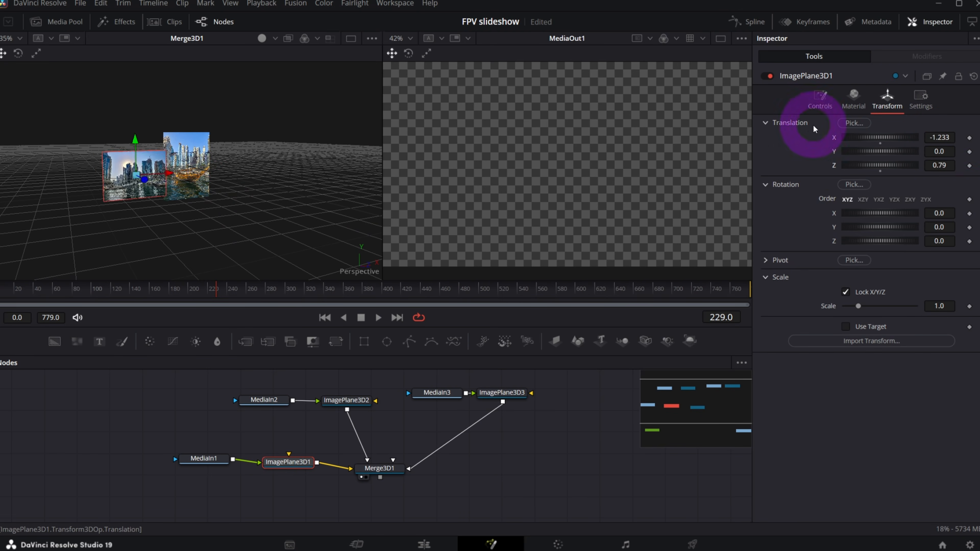
pyautogui.moveTo(941, 165); pyautogui.dragTo(979, 183)
# - Shift ImagePlane3D2 to translation X 0.128 and push it back in depth behind the other photos
pyautogui.click(346, 400)
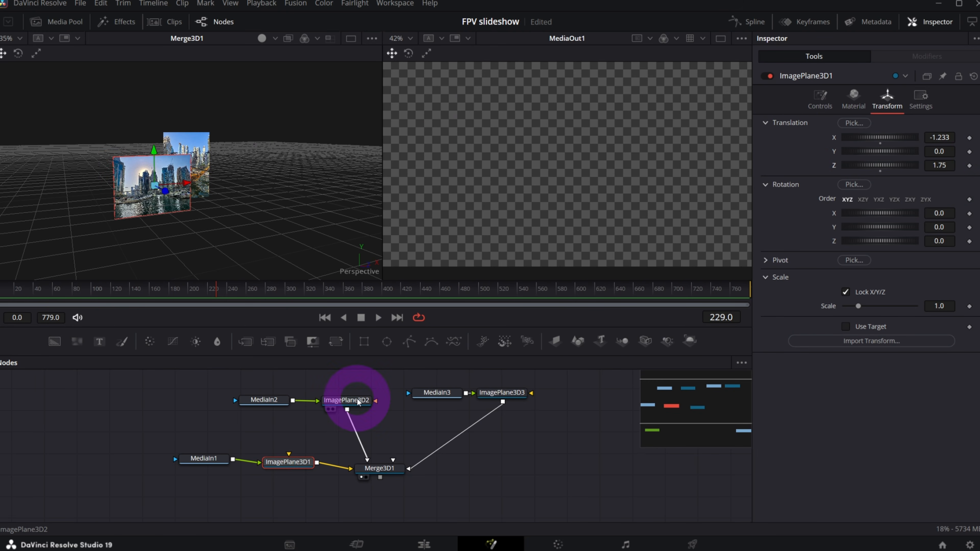
pyautogui.click(888, 101)
pyautogui.moveTo(940, 137); pyautogui.dragTo(810, 168)
# - Move ImagePlane3D3 to translation X 0.376 and Z 0.15
pyautogui.click(496, 395)
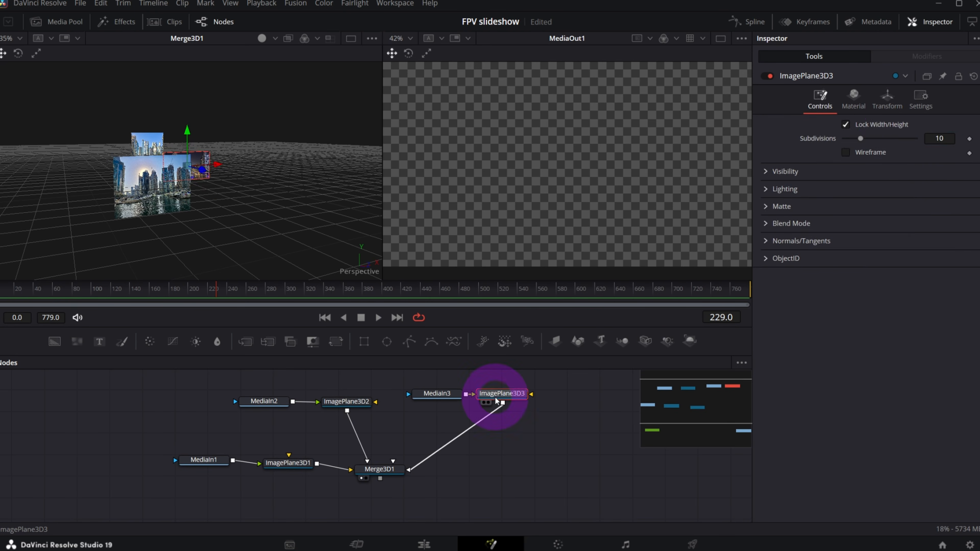
pyautogui.click(886, 104)
pyautogui.moveTo(940, 138); pyautogui.dragTo(940, 162)
# - Spread the photo planes further apart: ImagePlane3D1 to Z about 2.7, ImagePlane3D3 to X about 2.05, ImagePlane3D2 to Z about -3.69
pyautogui.moveTo(216, 189); pyautogui.dragTo(224, 188)
pyautogui.scroll(-1, 224, 188)
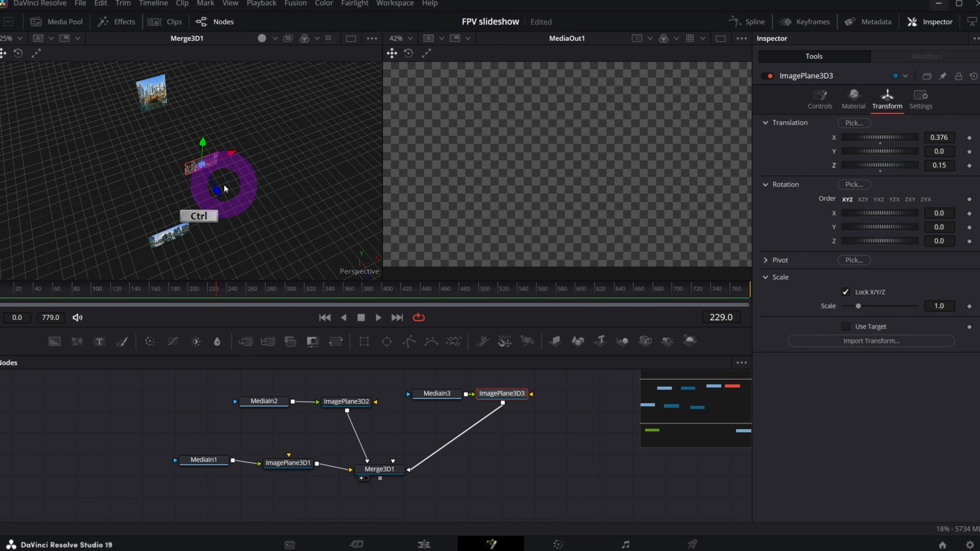
pyautogui.scroll(-1, 150, 165)
pyautogui.click(172, 215)
pyautogui.moveTo(190, 241); pyautogui.dragTo(202, 264)
pyautogui.click(206, 163)
pyautogui.moveTo(229, 153); pyautogui.dragTo(261, 143)
pyautogui.click(166, 111)
pyautogui.moveTo(173, 137); pyautogui.dragTo(168, 133)
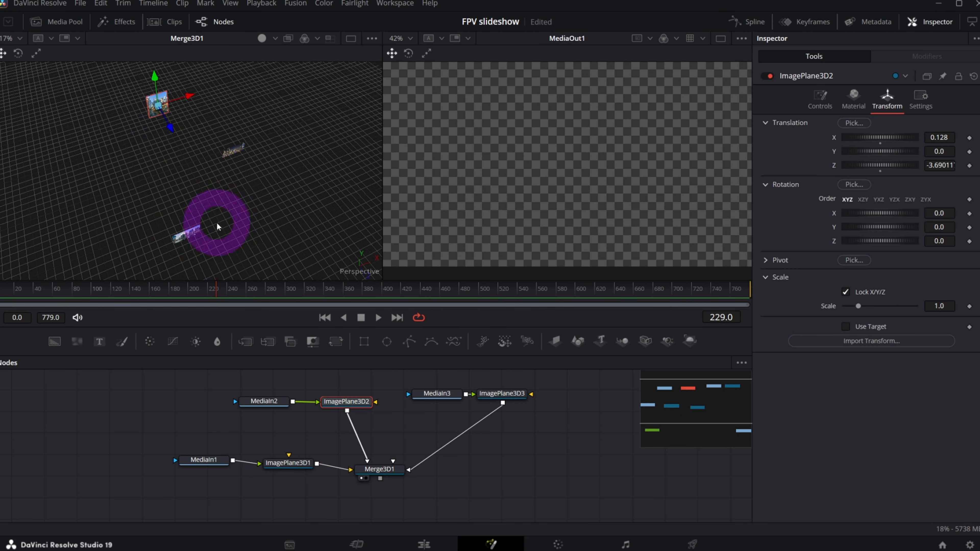
# - Add a Camera 3D node below Merge3D1 and feed it into the merge
pyautogui.moveTo(216, 223); pyautogui.dragTo(221, 197)
pyautogui.moveTo(699, 414); pyautogui.dragTo(712, 441)
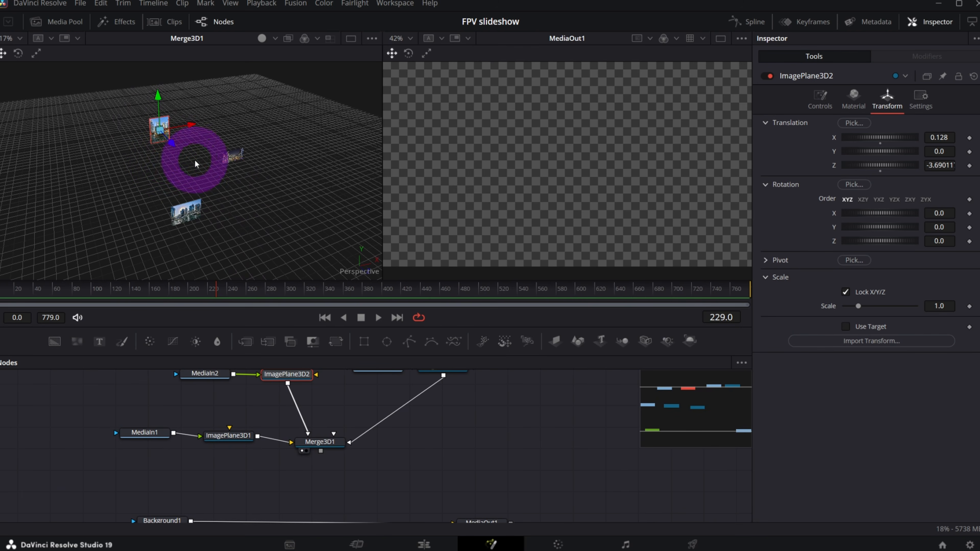
pyautogui.click(233, 156)
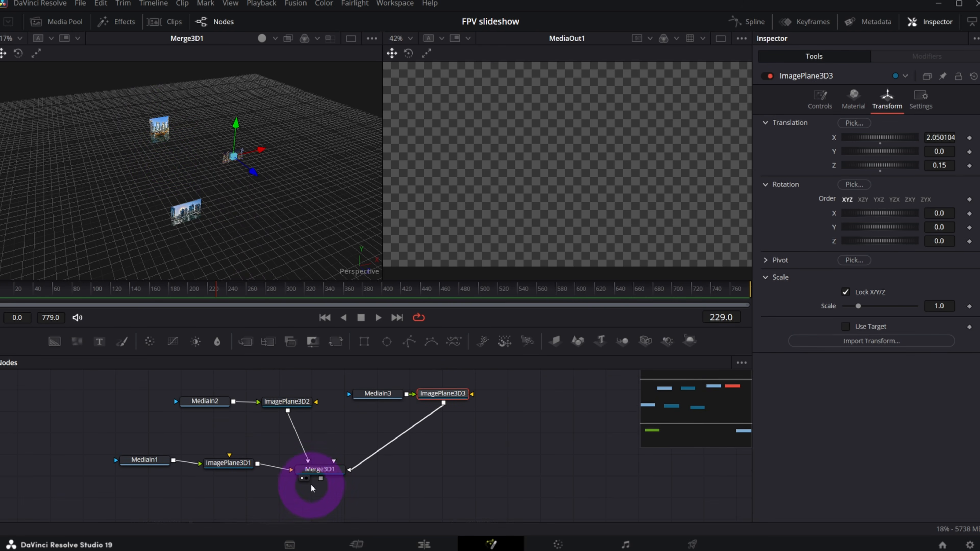
pyautogui.moveTo(318, 479); pyautogui.dragTo(325, 470)
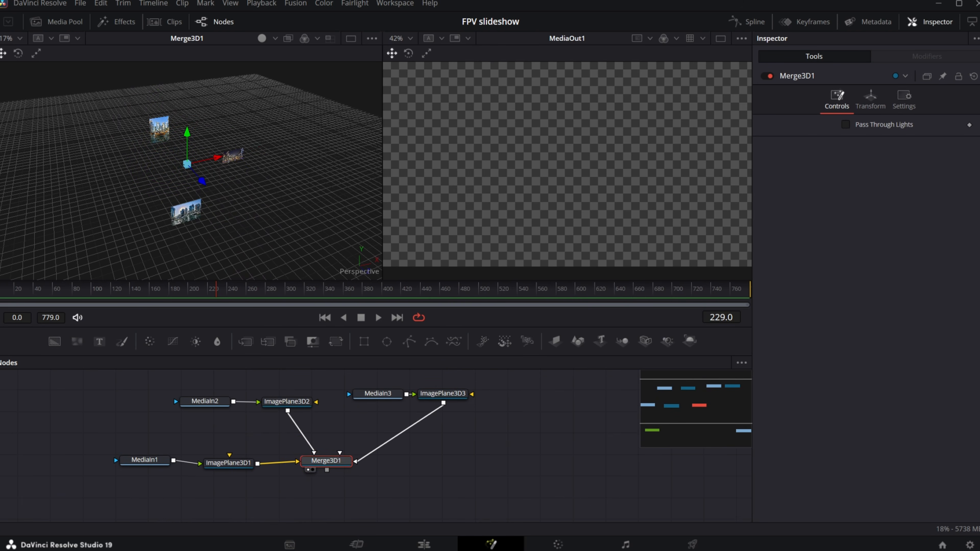
pyautogui.click(648, 342)
pyautogui.moveTo(444, 482); pyautogui.dragTo(354, 506)
pyautogui.click(143, 130)
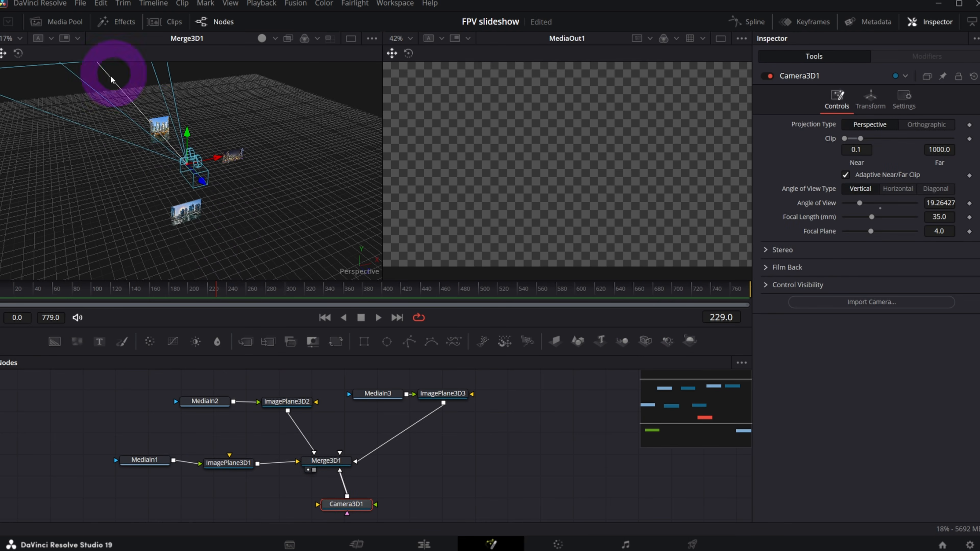
pyautogui.moveTo(699, 428); pyautogui.dragTo(735, 408)
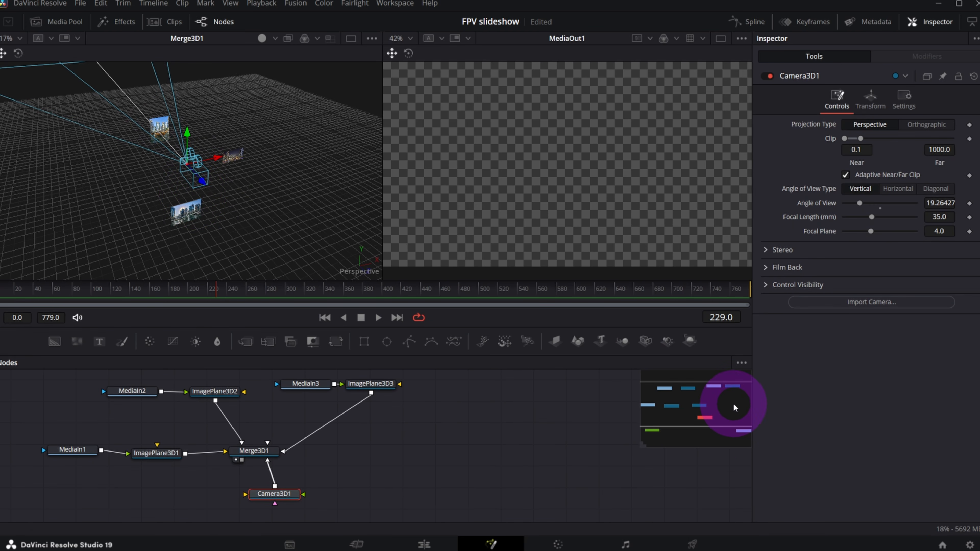
pyautogui.click(269, 451)
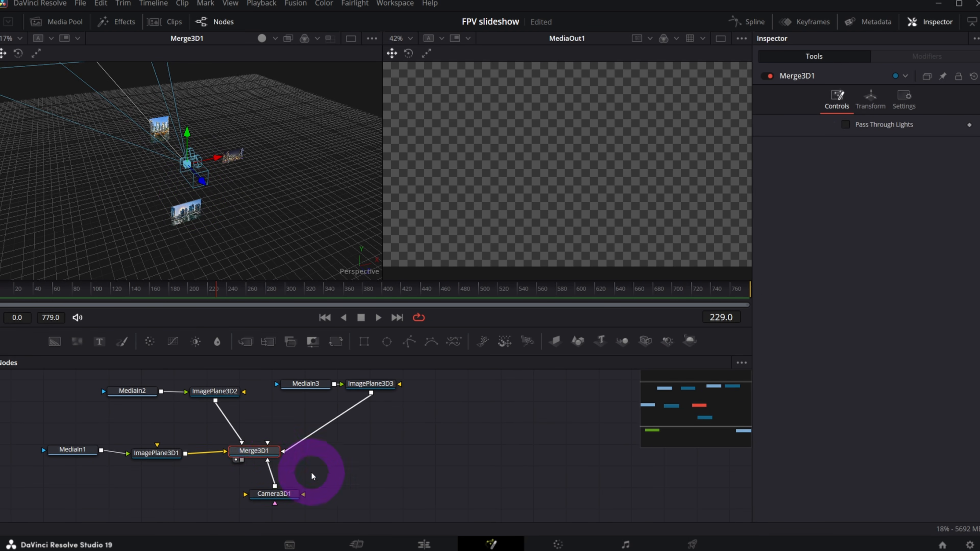
pyautogui.moveTo(314, 476); pyautogui.dragTo(520, 435)
pyautogui.moveTo(324, 495); pyautogui.dragTo(308, 494)
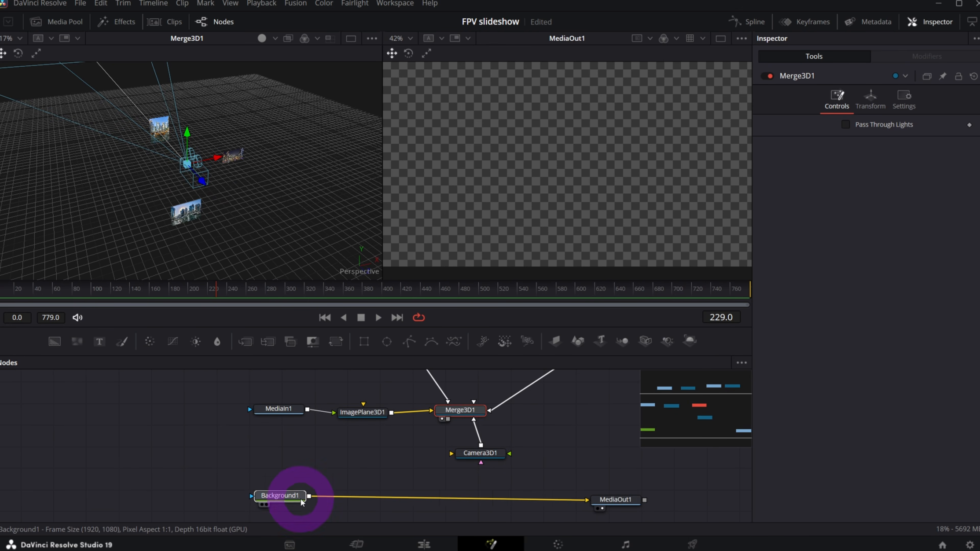
pyautogui.click(613, 506)
# - Add a Renderer 3D node after Merge3D1 and show its output in the viewer that displayed MediaOut1
pyautogui.moveTo(679, 434); pyautogui.dragTo(713, 409)
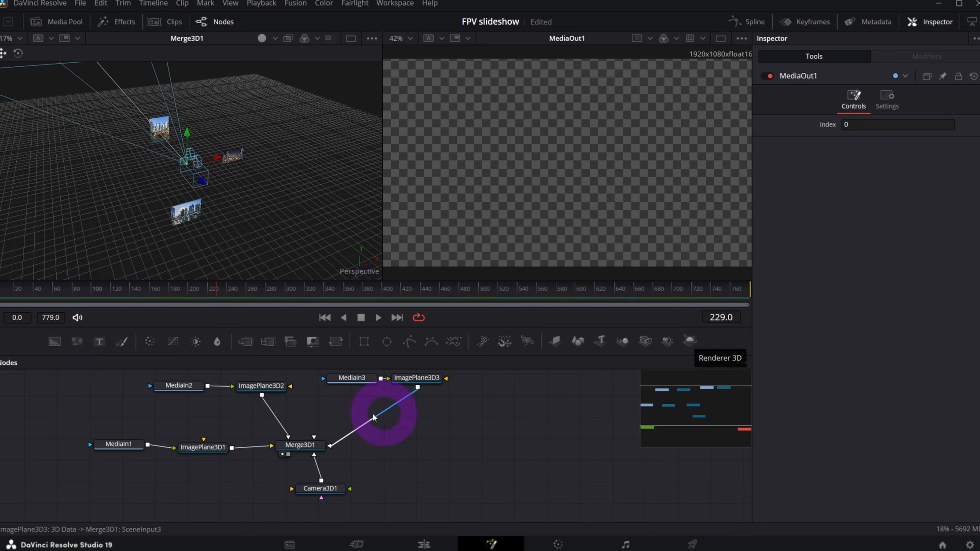
pyautogui.click(309, 446)
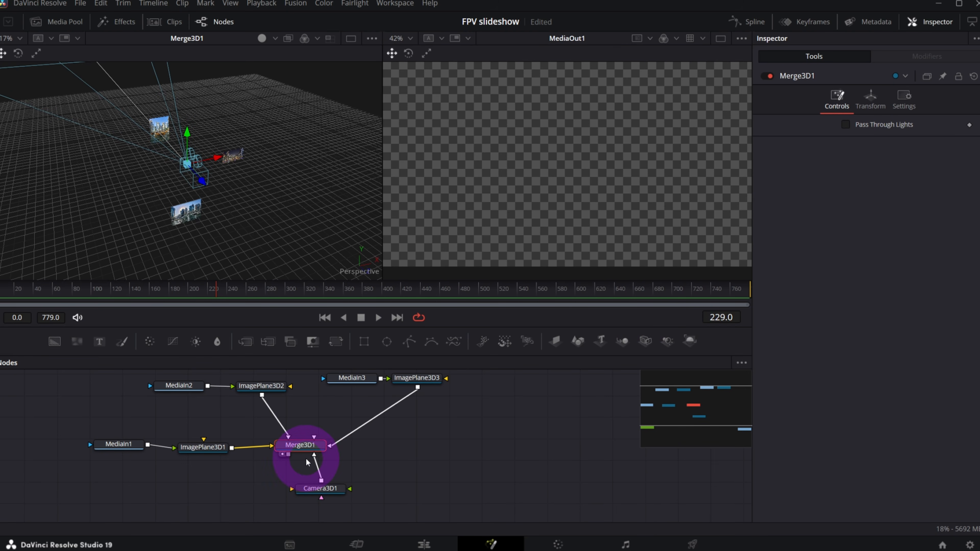
pyautogui.click(692, 342)
pyautogui.moveTo(370, 444); pyautogui.dragTo(455, 452)
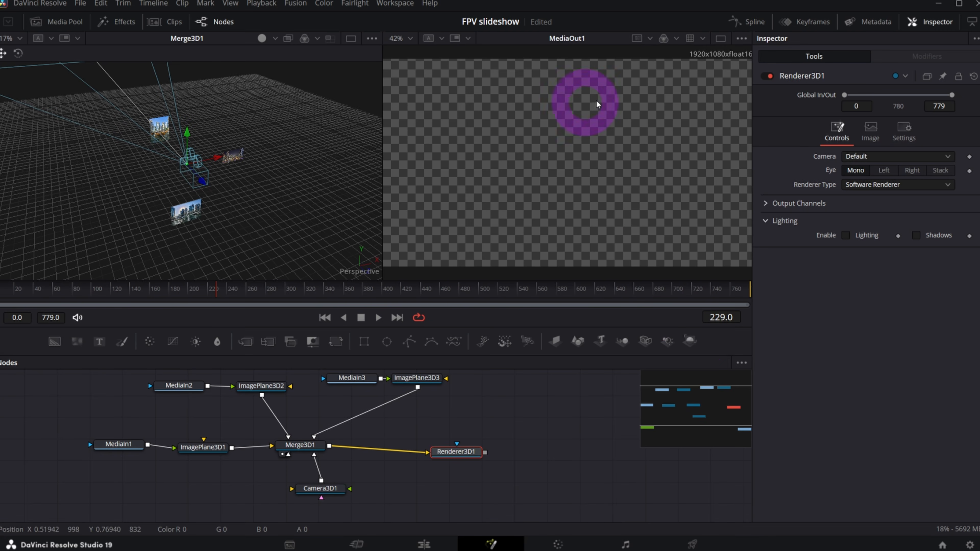
pyautogui.press('2')
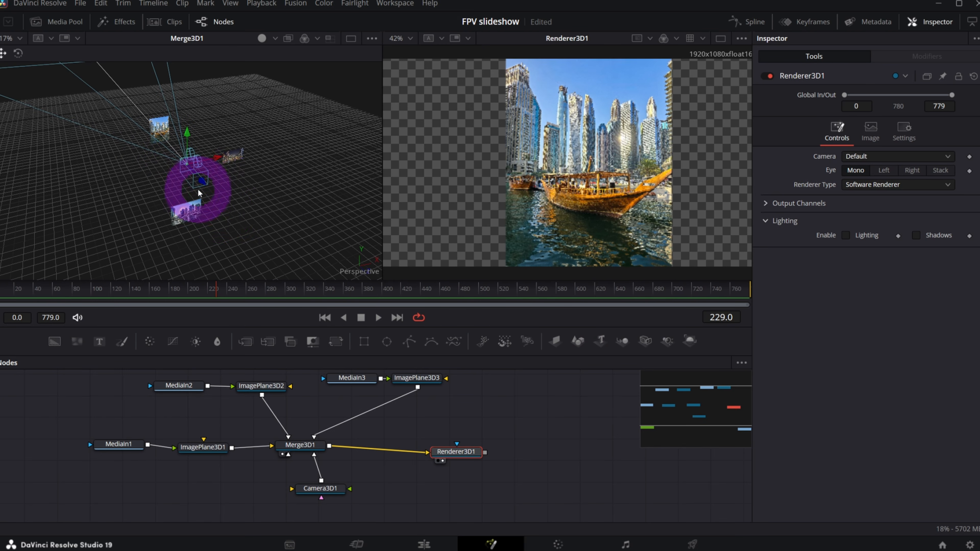
# - Pull Camera3D1 back along its Z axis until it frames all three photos, and set the current frame to 0
pyautogui.moveTo(201, 183); pyautogui.dragTo(477, 438)
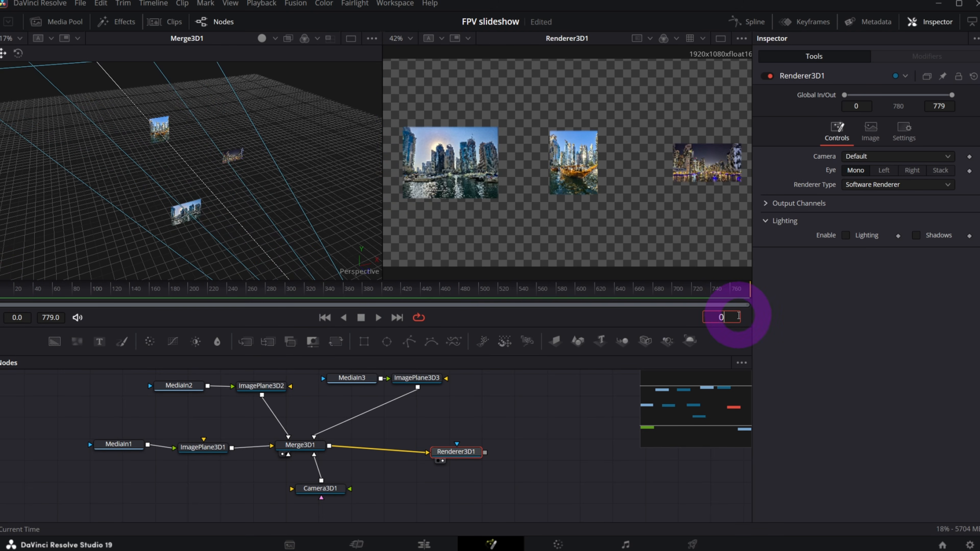
pyautogui.press('Return')
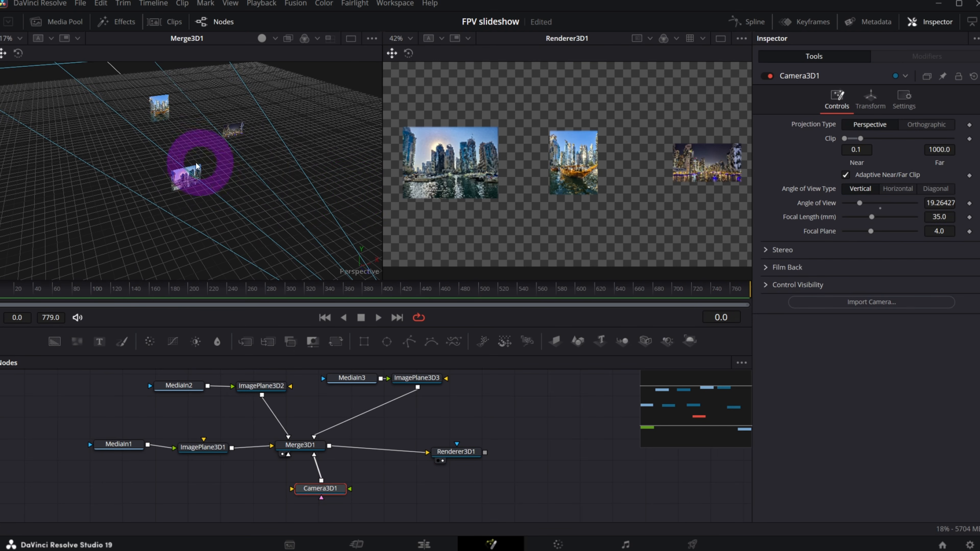
# - Enable Use Target in Camera3D1's transform settings
pyautogui.click(189, 177)
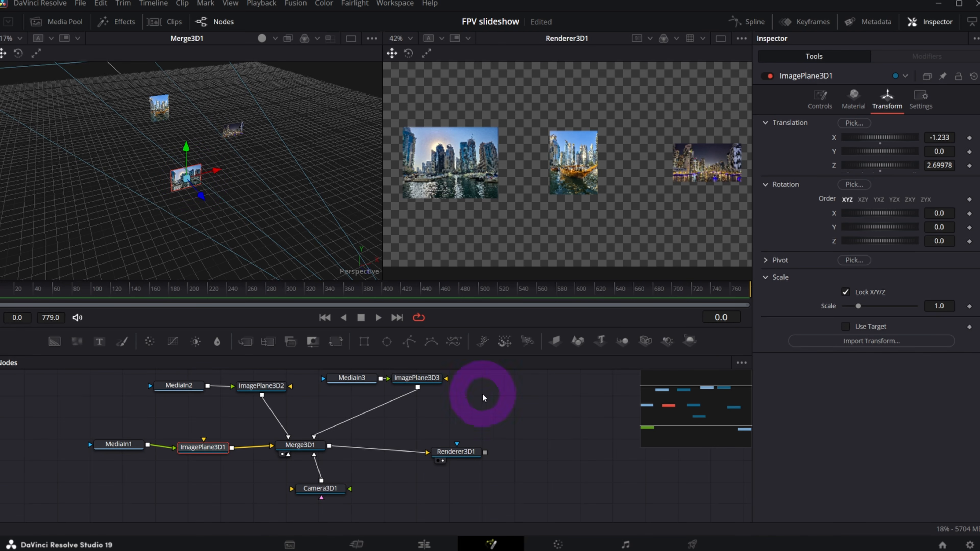
pyautogui.moveTo(189, 451); pyautogui.dragTo(191, 448)
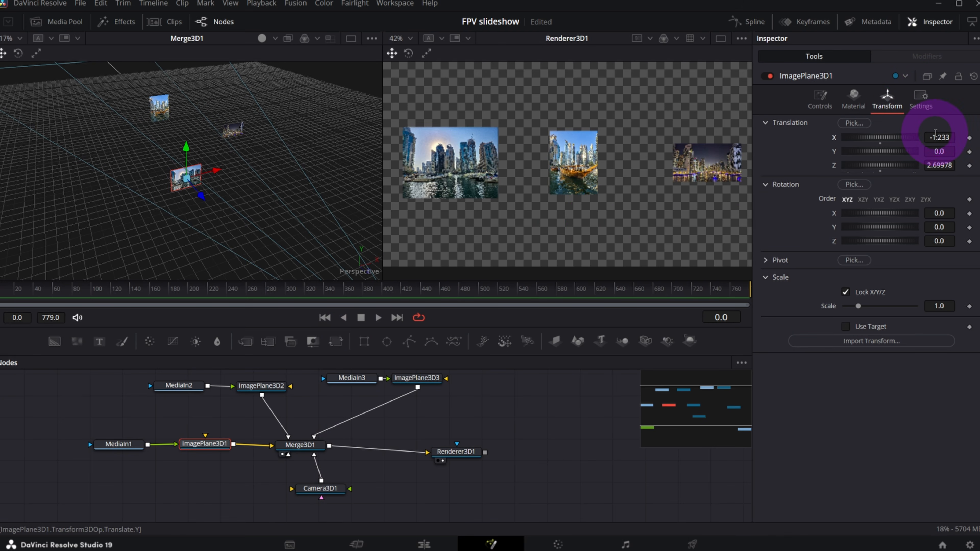
pyautogui.click(939, 154)
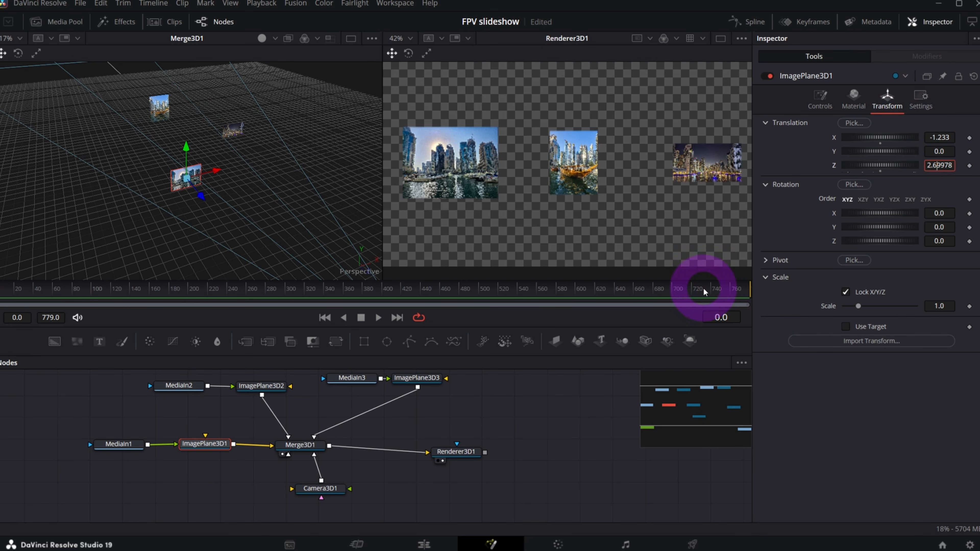
pyautogui.click(334, 497)
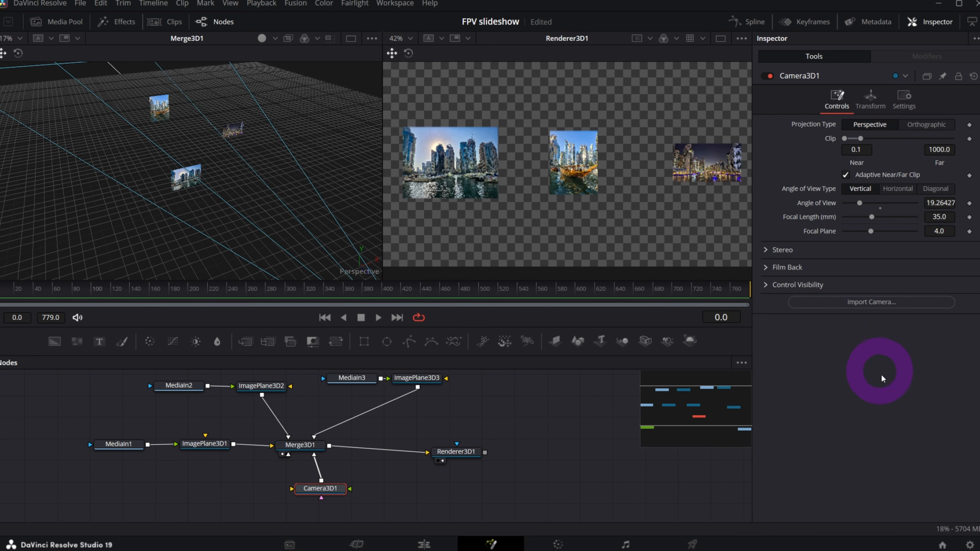
pyautogui.click(884, 106)
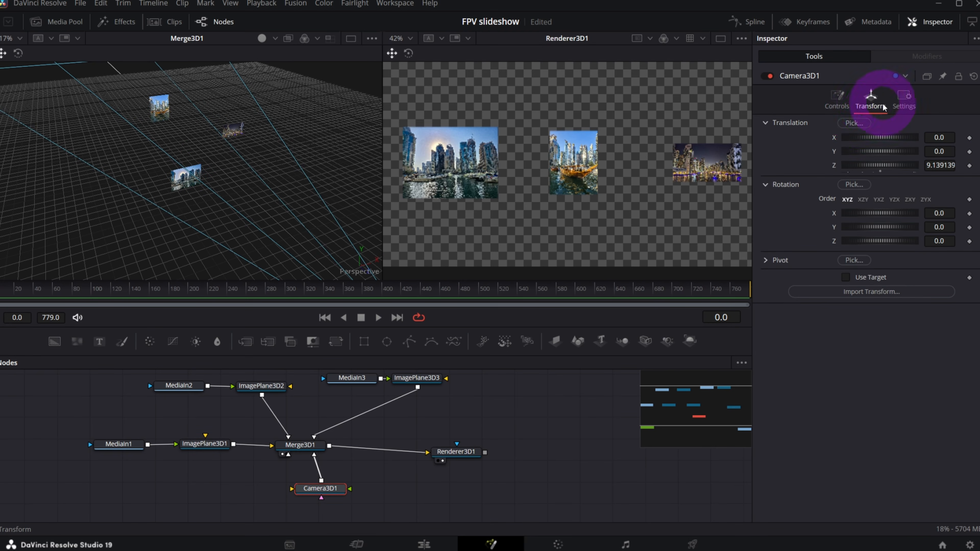
pyautogui.click(846, 278)
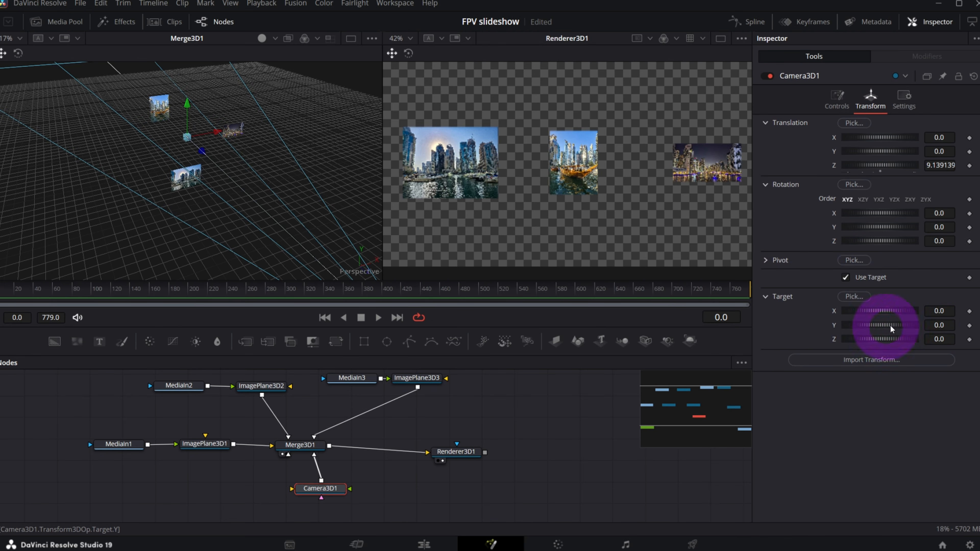
# - Copy ImagePlane3D1's position into Camera3D1's target, setting target X to -1.233 and Z to 2.69978
pyautogui.click(205, 443)
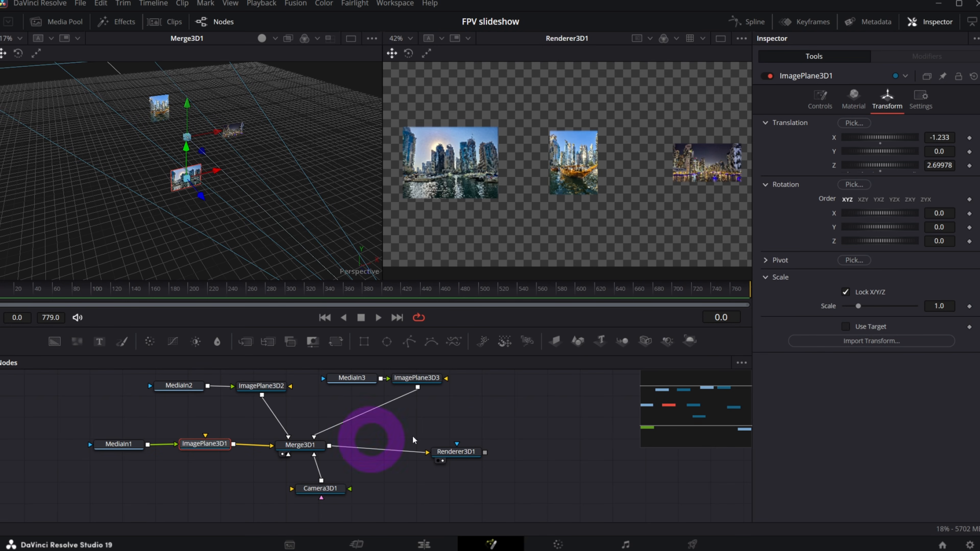
pyautogui.click(939, 138)
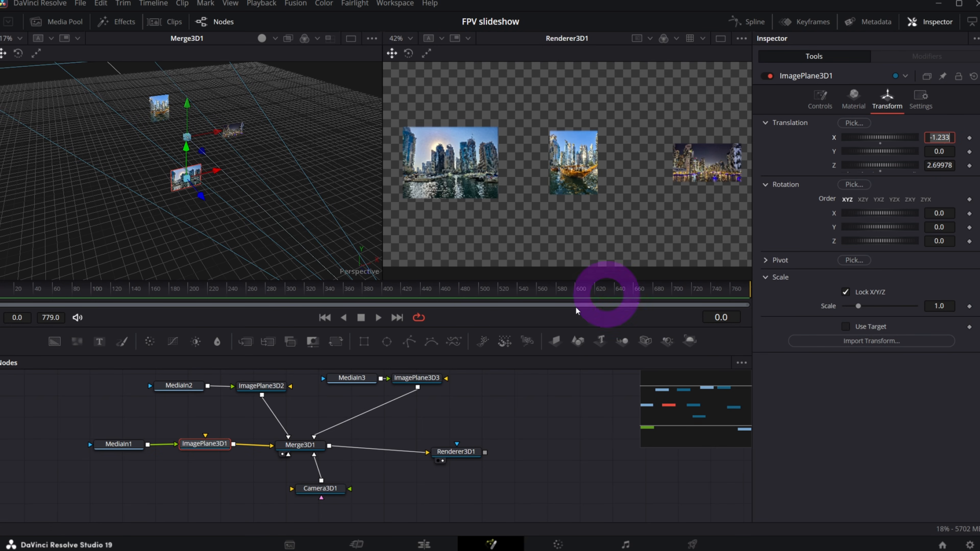
pyautogui.click(309, 489)
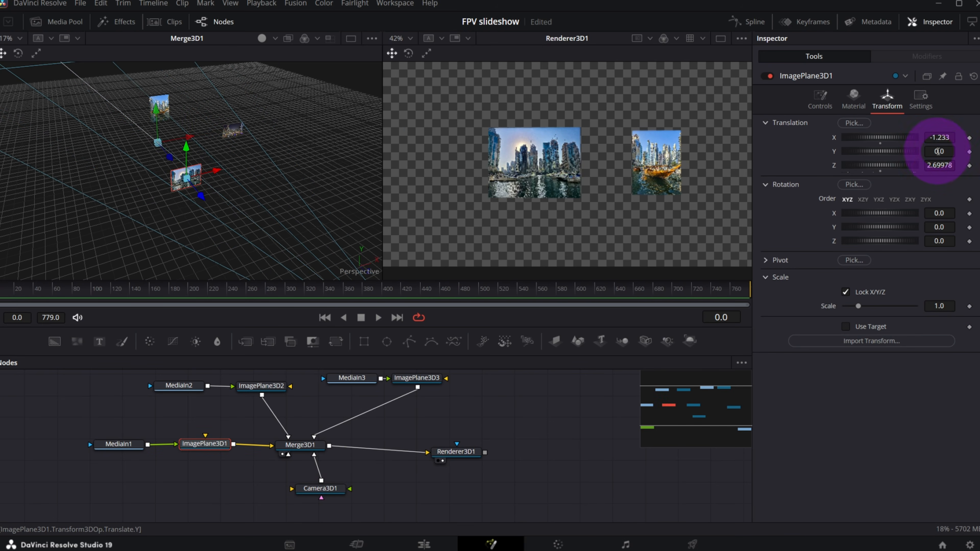
pyautogui.hotkey('ctrl', 'c')
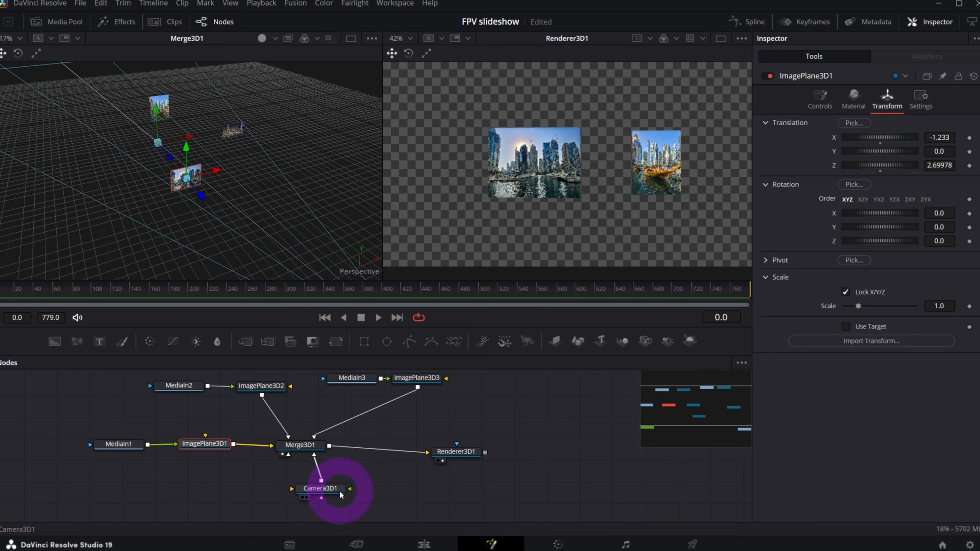
pyautogui.click(325, 491)
pyautogui.doubleClick(944, 339)
pyautogui.hotkey('ctrl', 'v')
pyautogui.press('Tab')
pyautogui.moveTo(326, 491); pyautogui.dragTo(333, 496)
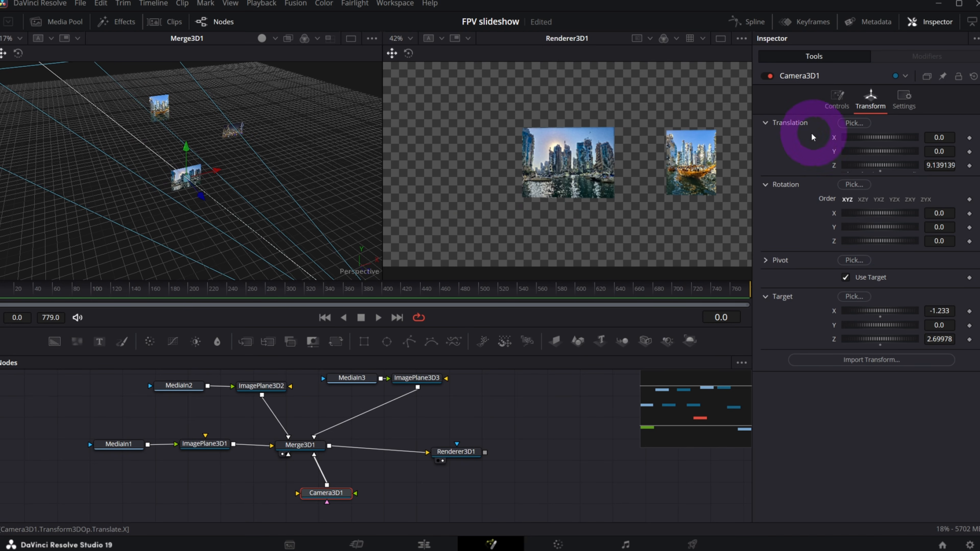
# - Align Camera3D1 with the first photo by setting its X position to -1.233 and moving it in to Z about 5.29
pyautogui.moveTo(941, 166); pyautogui.dragTo(780, 185)
pyautogui.doubleClick(939, 311)
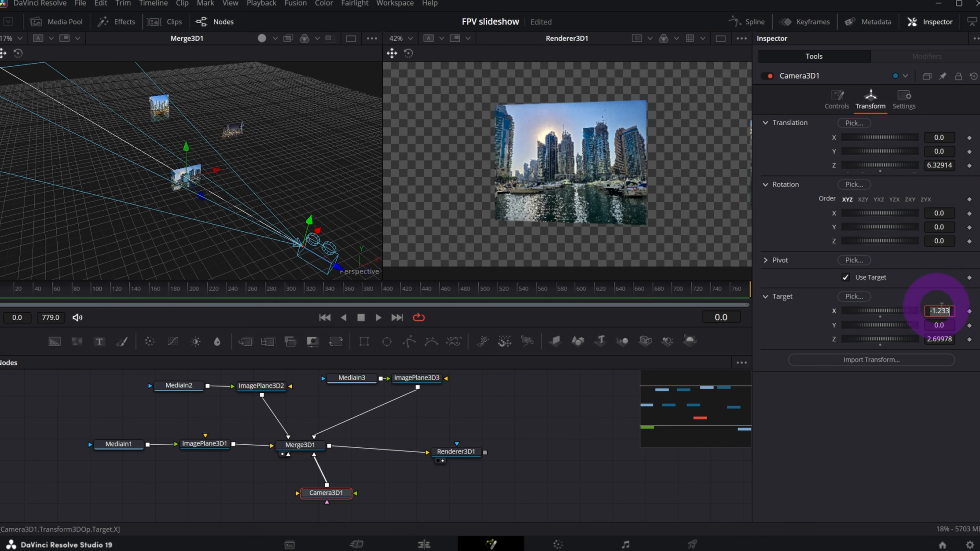
pyautogui.click(940, 137)
pyautogui.press('Tab')
pyautogui.moveTo(939, 165); pyautogui.dragTo(886, 167)
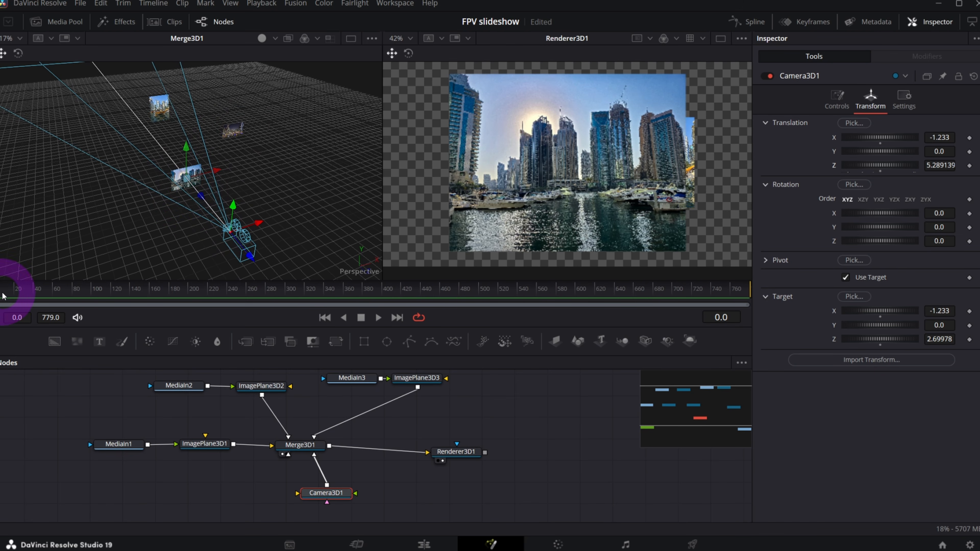
# - At frame 0, animate Camera3D1's translation, rotation and target groups
pyautogui.click(719, 318)
pyautogui.write('0')
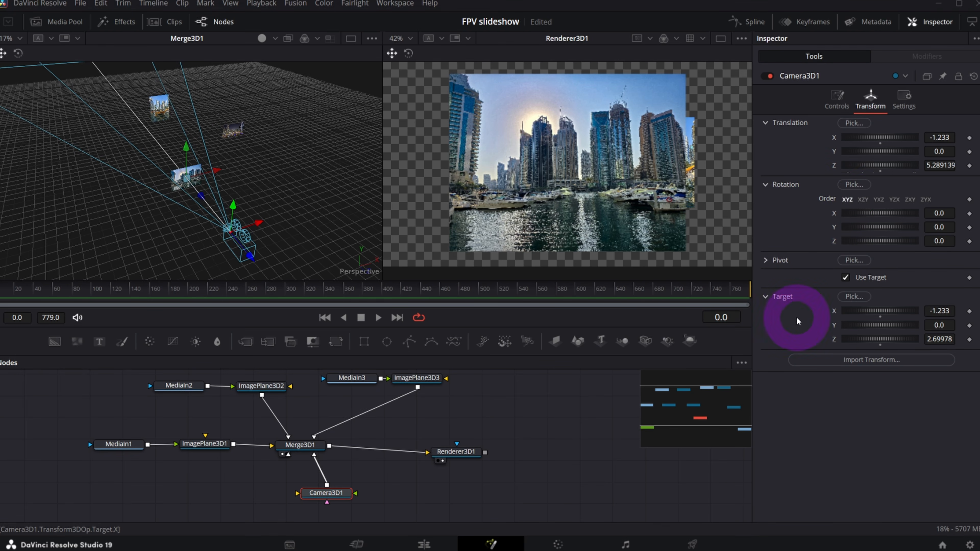
pyautogui.rightClick(799, 156)
pyautogui.click(854, 172)
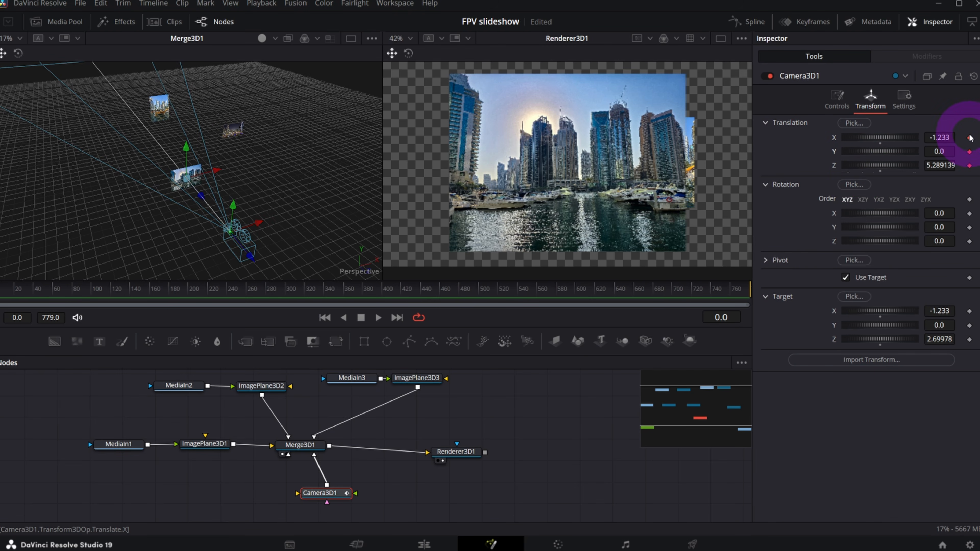
pyautogui.rightClick(797, 223)
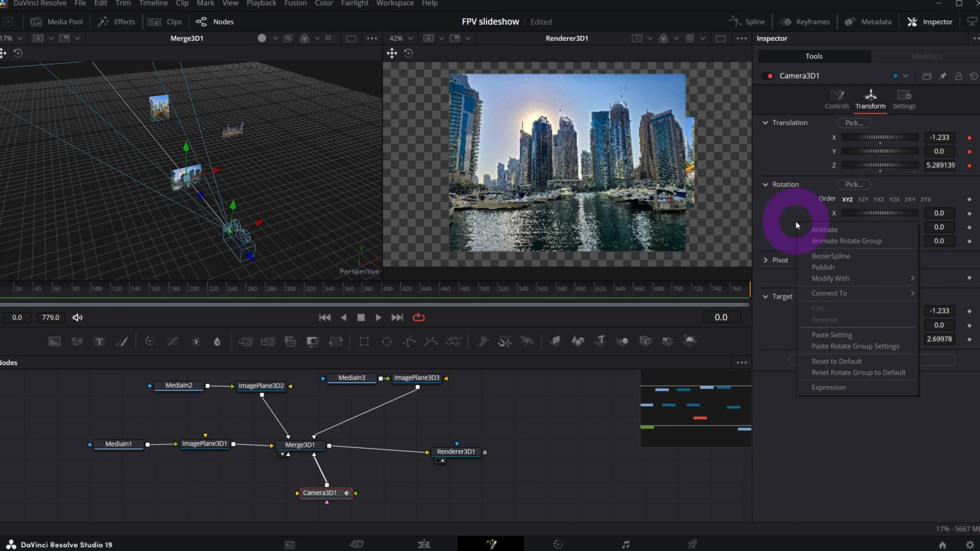
pyautogui.click(829, 242)
pyautogui.rightClick(798, 324)
pyautogui.click(841, 345)
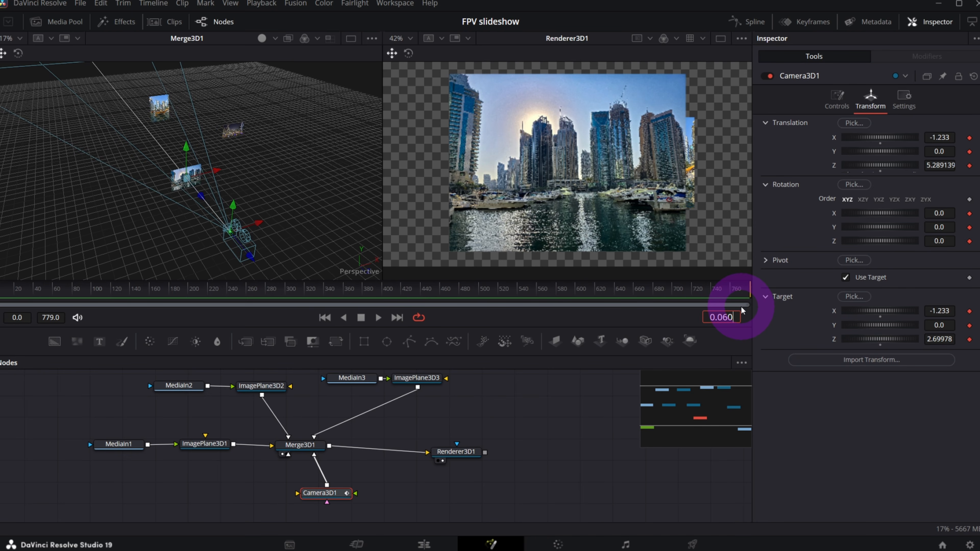
# - Go to frame 60 and set keyframes on Camera3D1's translation, rotation and target groups
pyautogui.write('60')
pyautogui.press('Return')
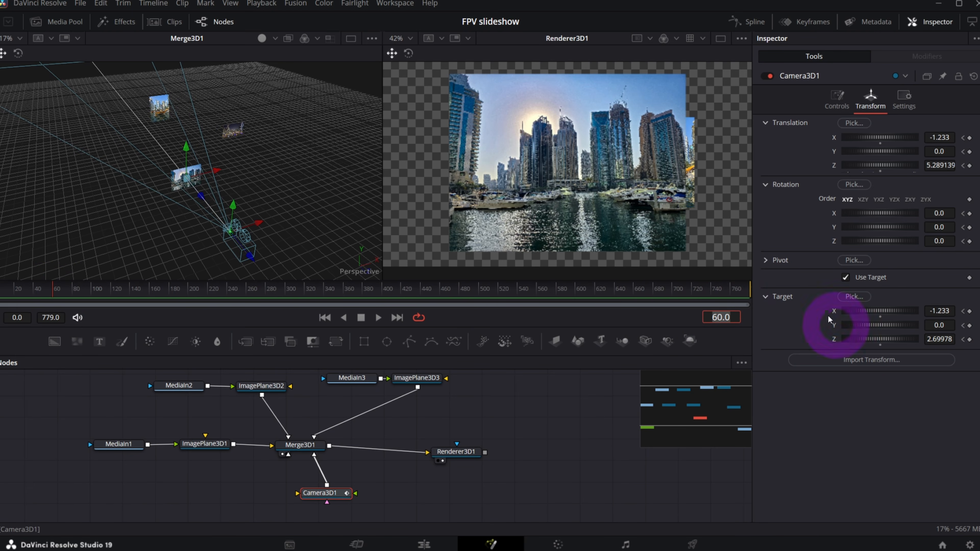
pyautogui.rightClick(798, 151)
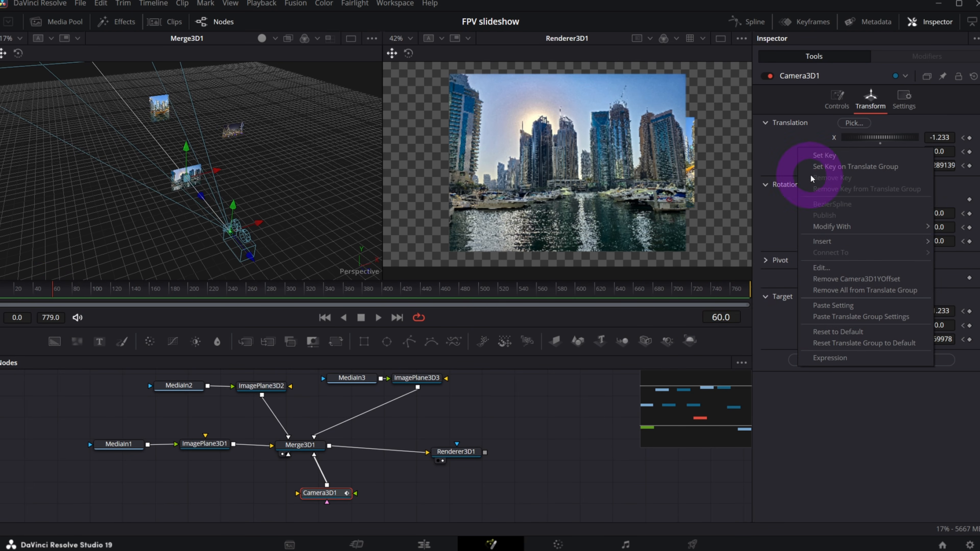
pyautogui.click(848, 166)
pyautogui.rightClick(810, 326)
pyautogui.click(838, 343)
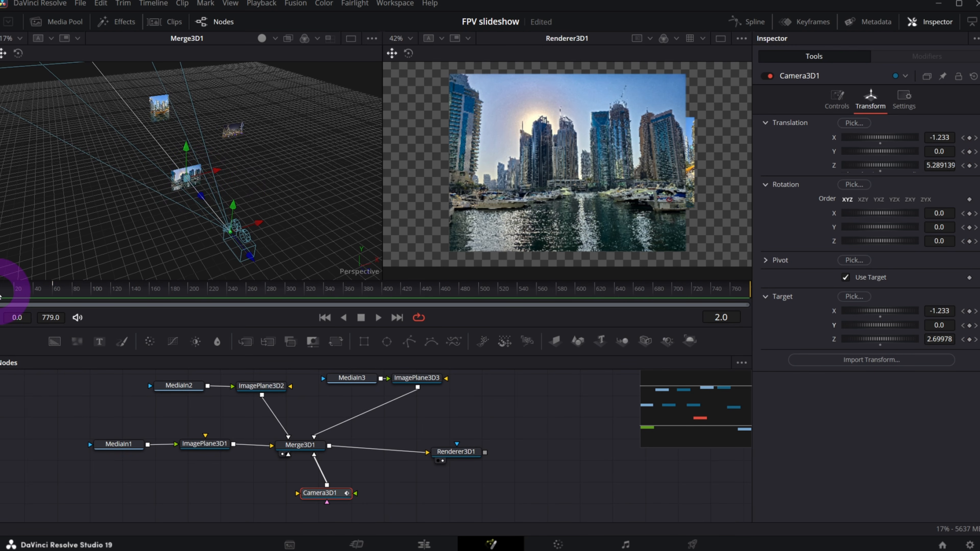
# - At frame 0, pull Camera3D1 back to Z about 6.96 and play the push-in towards the first photo
pyautogui.moveTo(930, 164); pyautogui.dragTo(979, 175)
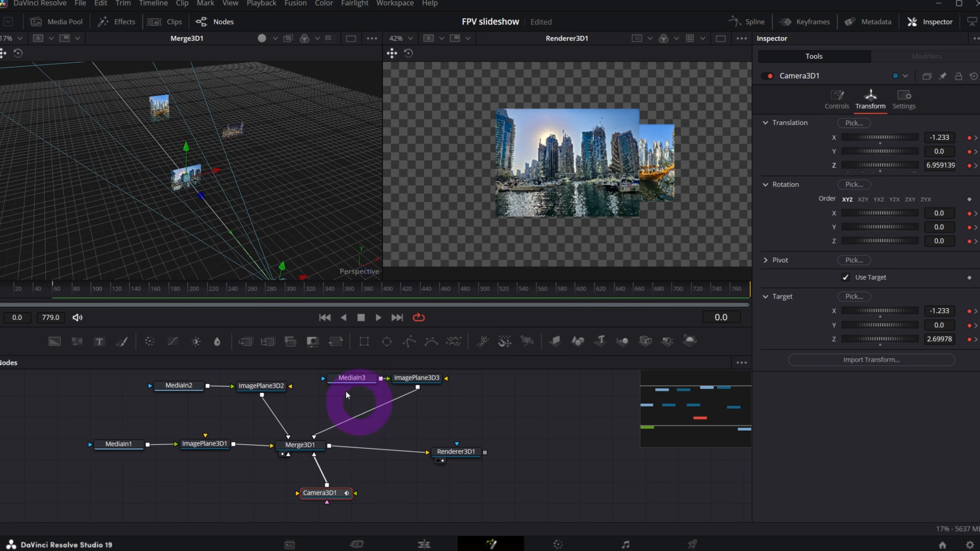
pyautogui.click(382, 324)
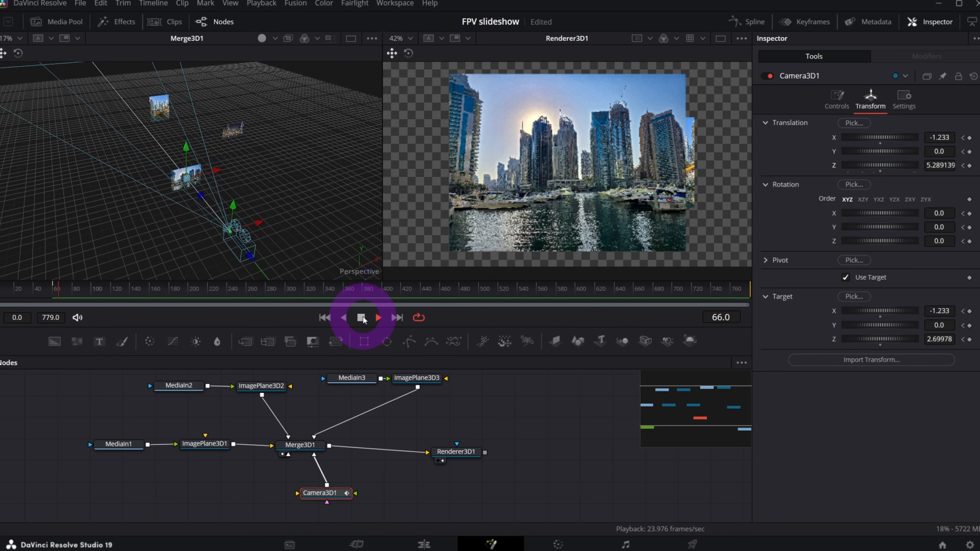
pyautogui.click(362, 318)
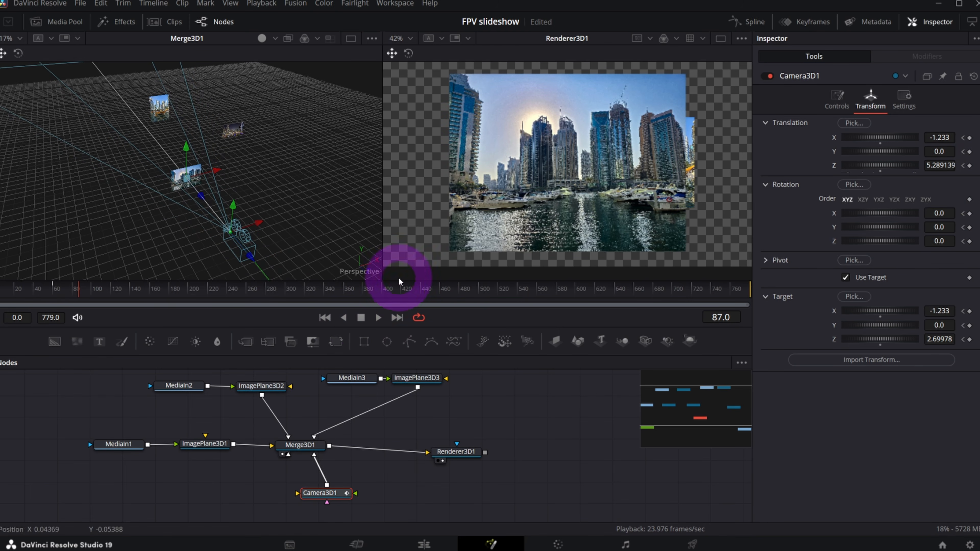
# - Advance 30 frames from the frame 60 keyframe to frame 90 and set keys on Camera3D1's translation, rotation and target groups
pyautogui.hotkey('alt', '[')
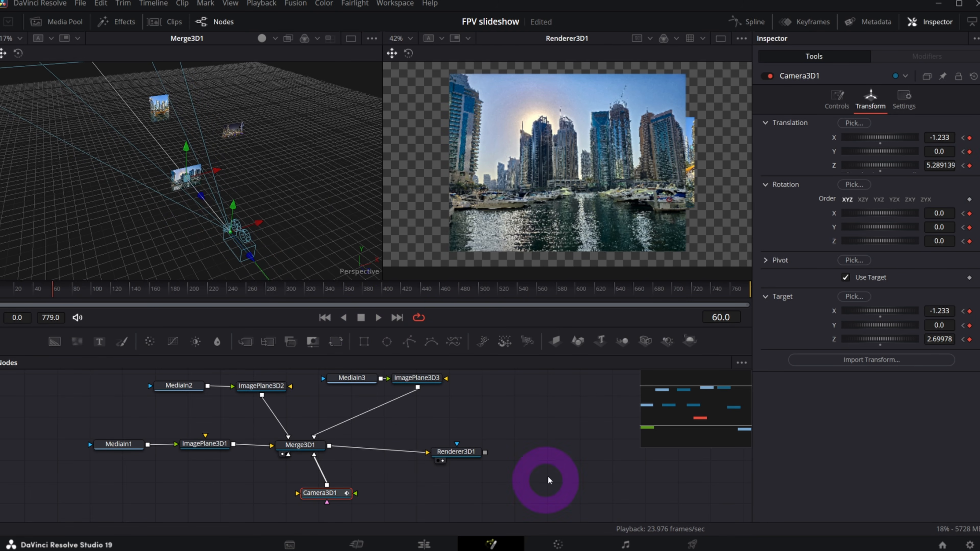
pyautogui.click(732, 317)
pyautogui.write('+')
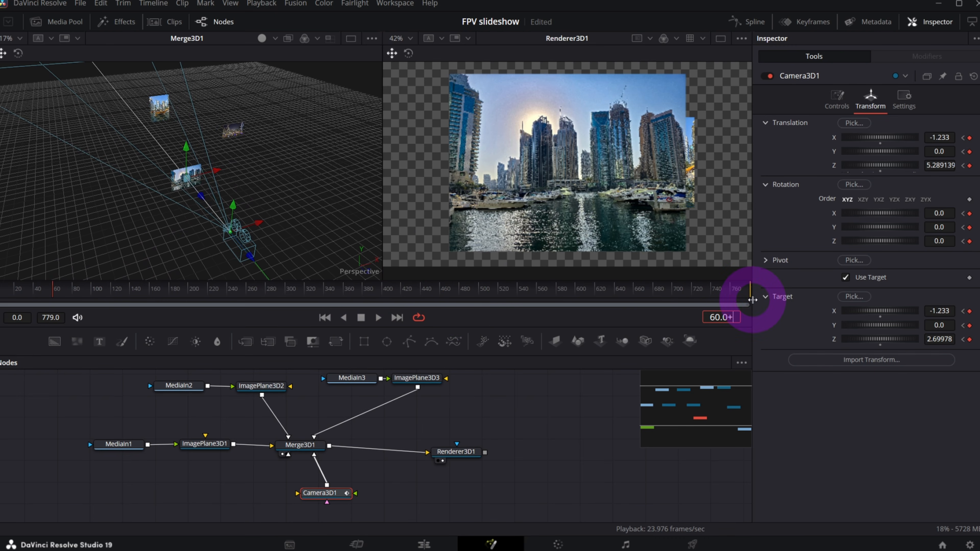
pyautogui.write('30')
pyautogui.press('Return')
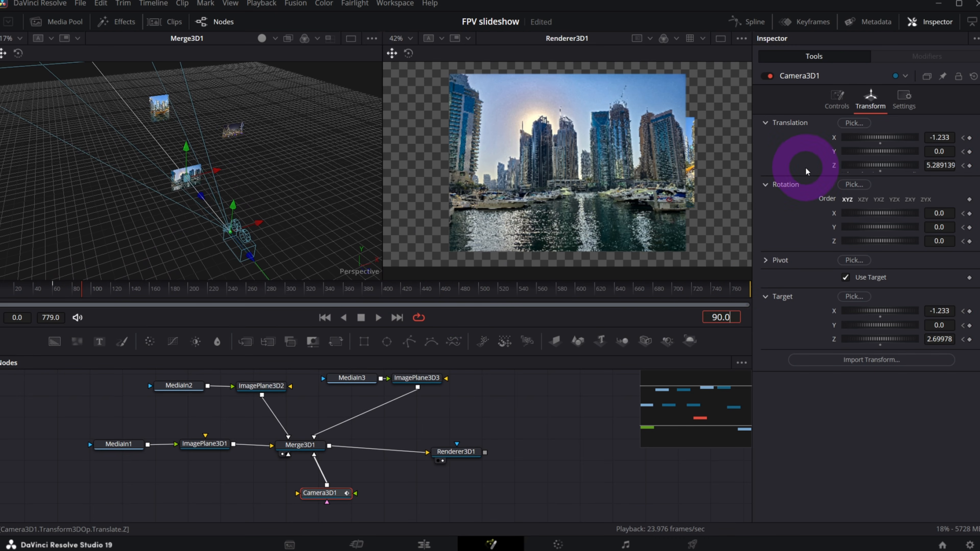
pyautogui.rightClick(805, 154)
pyautogui.click(824, 171)
pyautogui.rightClick(815, 229)
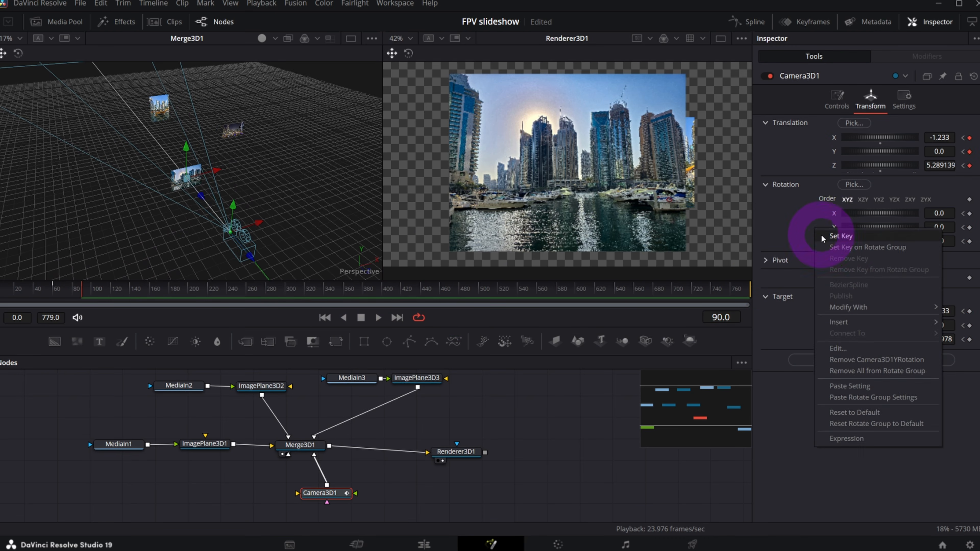
pyautogui.click(827, 247)
pyautogui.rightClick(821, 334)
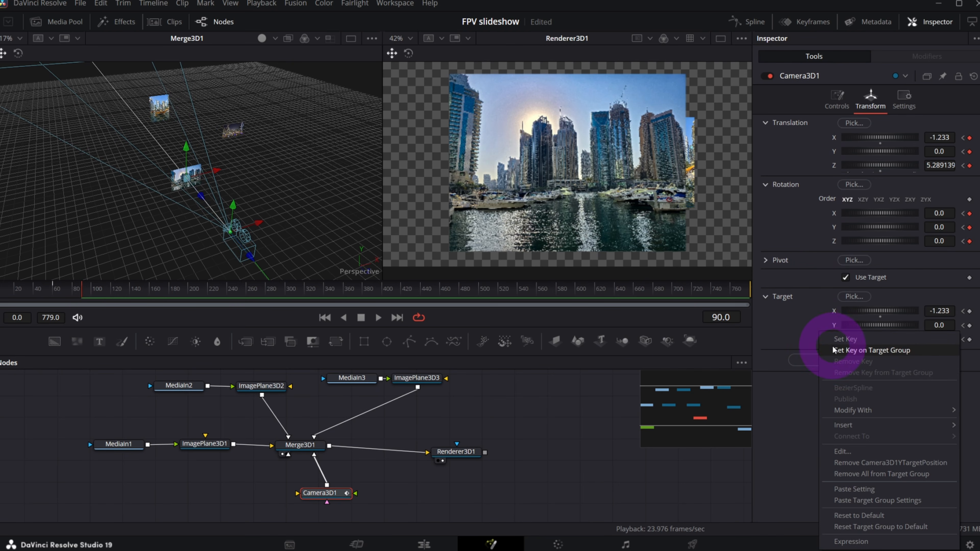
pyautogui.click(827, 351)
# - Advance 60 frames to frame 150 and set Camera3D1's target X to ImagePlane3D3's X position, 2.050104
pyautogui.click(731, 317)
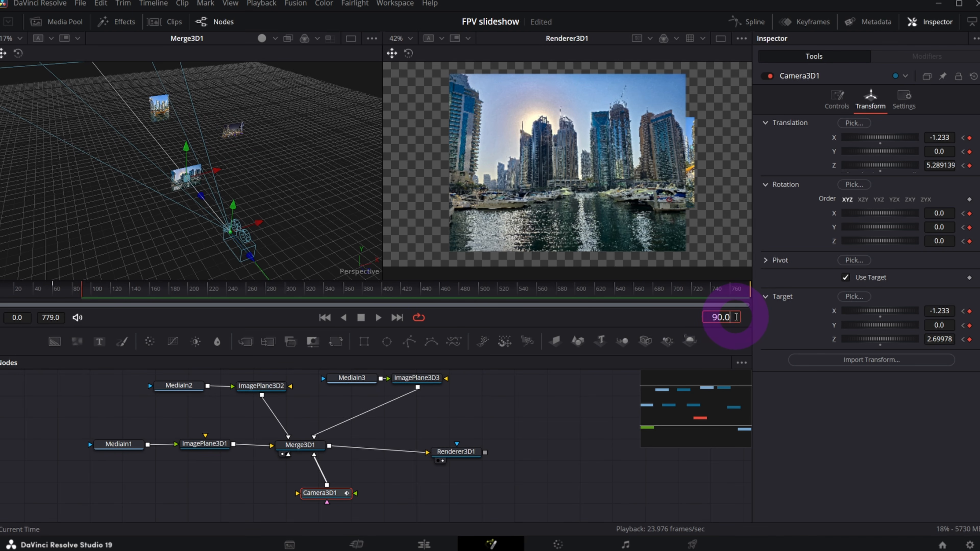
pyautogui.write('60')
pyautogui.press('Return')
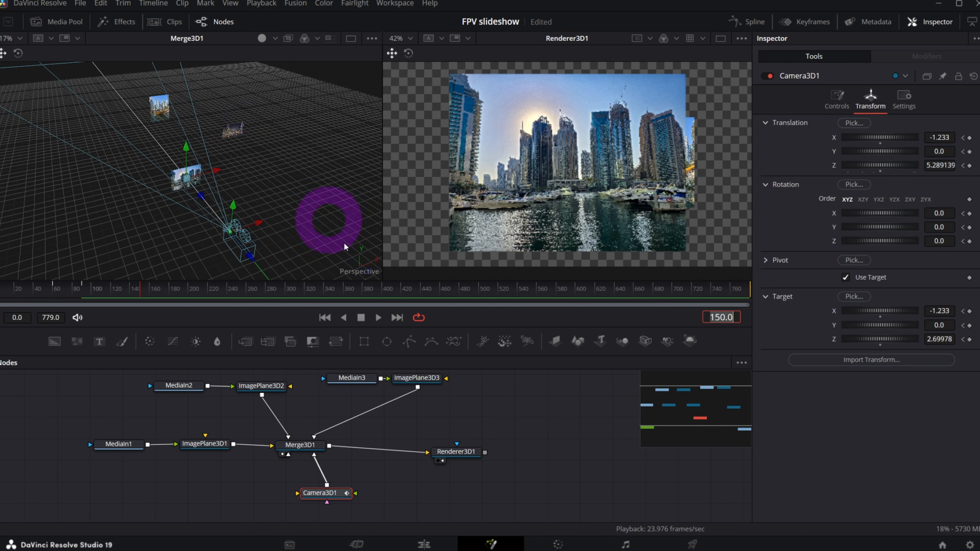
pyautogui.click(230, 131)
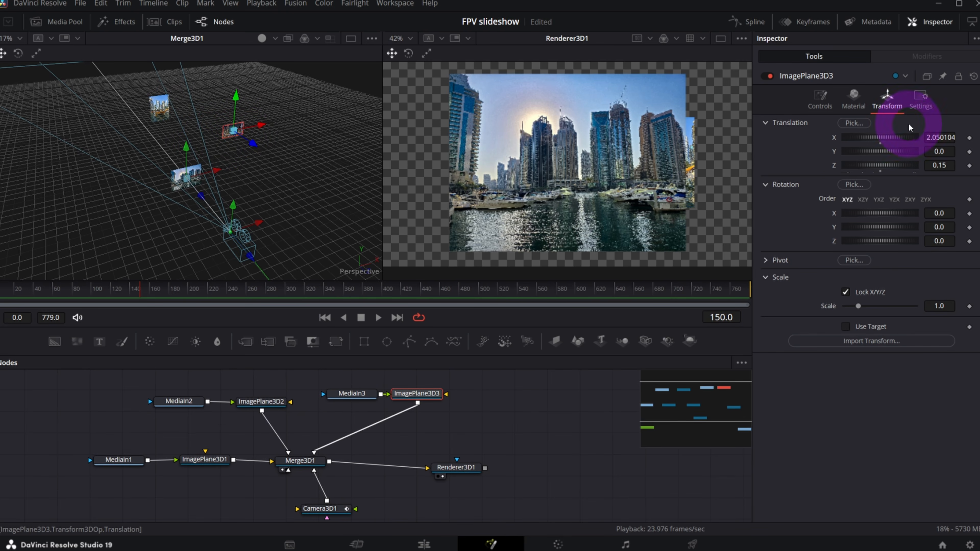
pyautogui.click(937, 138)
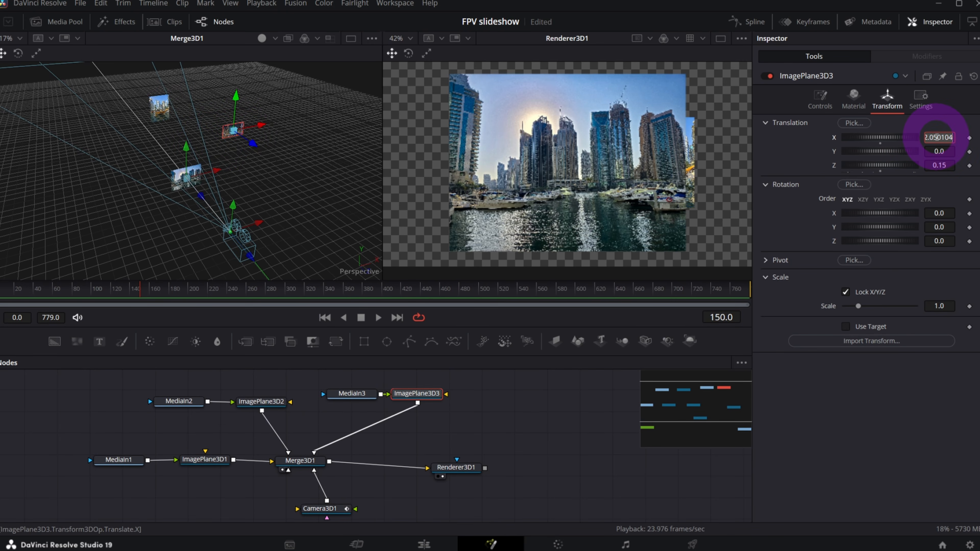
pyautogui.click(490, 166)
pyautogui.click(335, 508)
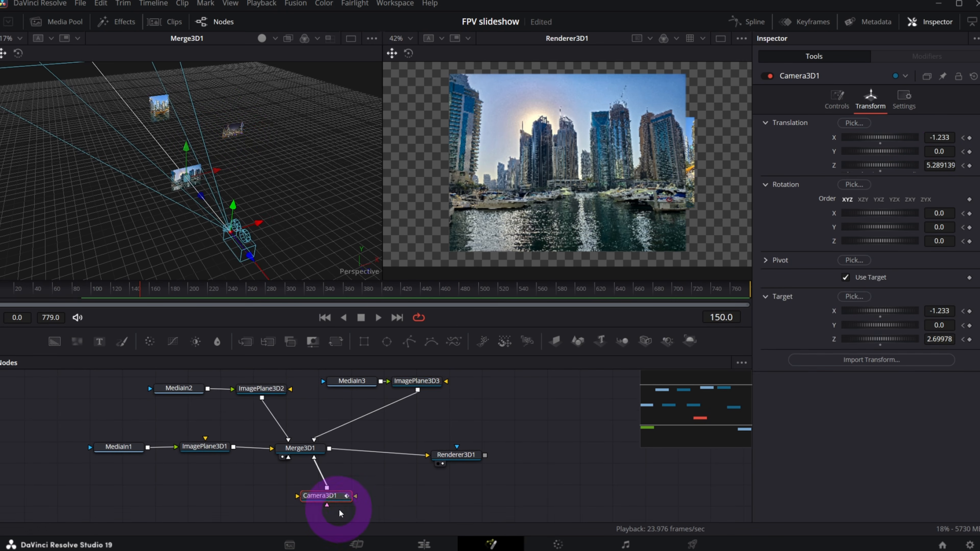
pyautogui.click(951, 328)
pyautogui.doubleClick(946, 312)
pyautogui.hotkey('ctrl', 'v')
pyautogui.press('Tab')
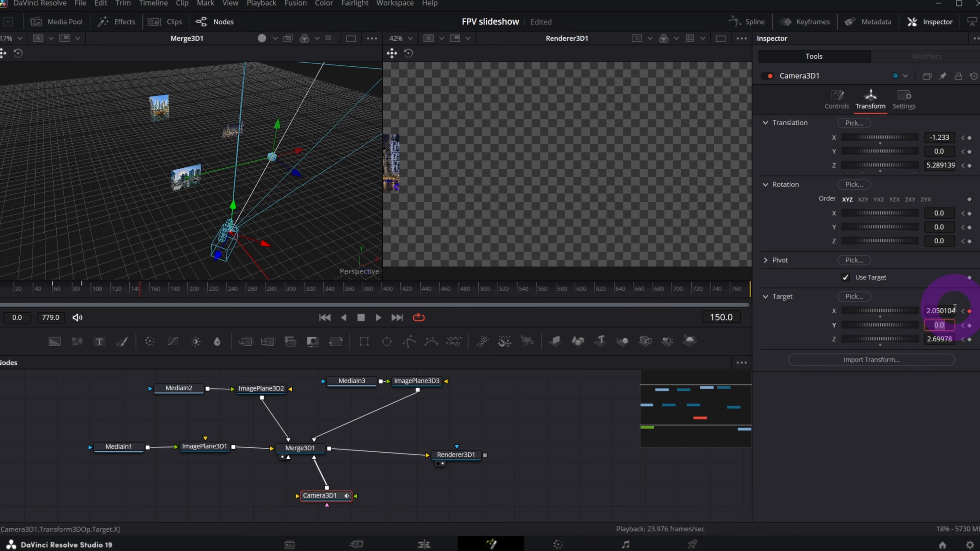
# - Set Camera3D1's target Z to ImagePlane3D3's Z position, 0.15
pyautogui.click(417, 381)
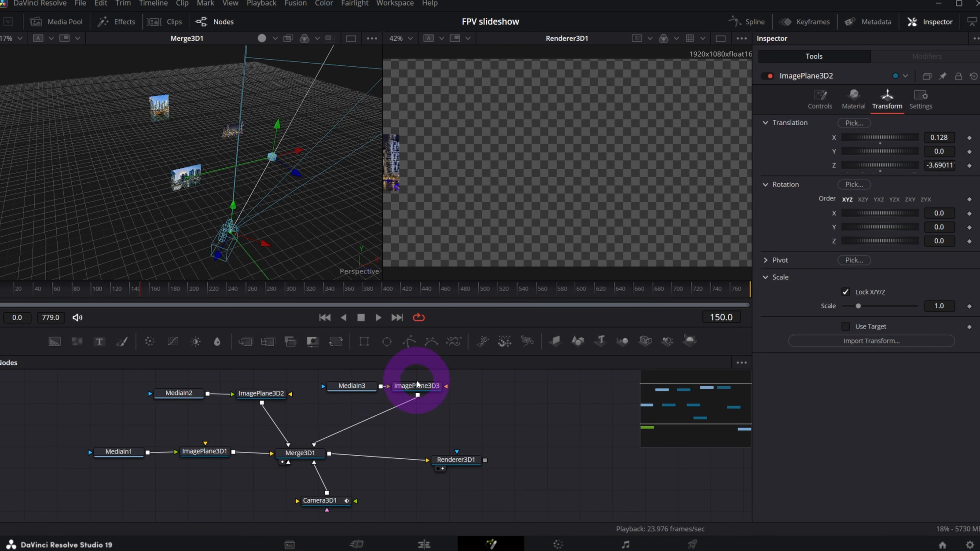
pyautogui.click(942, 165)
pyautogui.hotkey('ctrl', 'c')
pyautogui.click(319, 508)
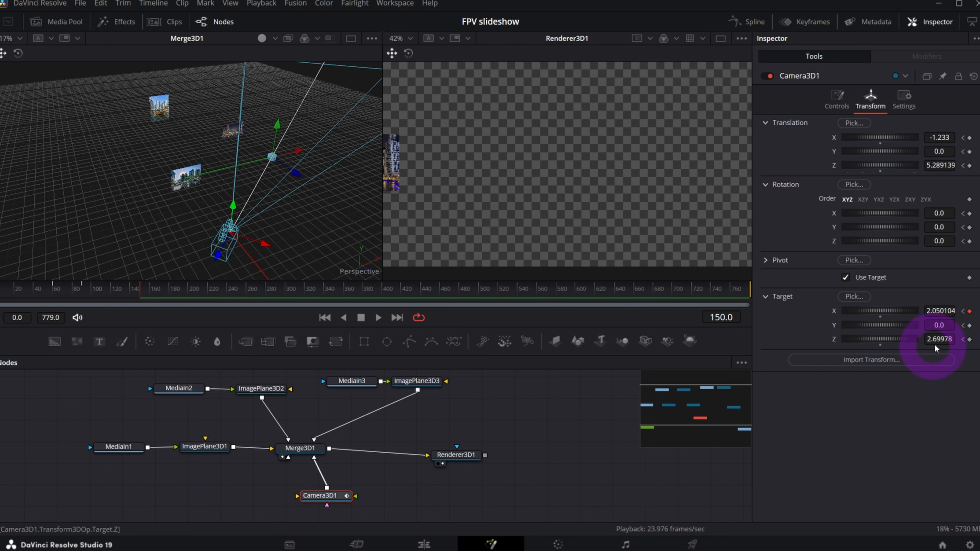
pyautogui.doubleClick(939, 339)
pyautogui.hotkey('ctrl', 'v')
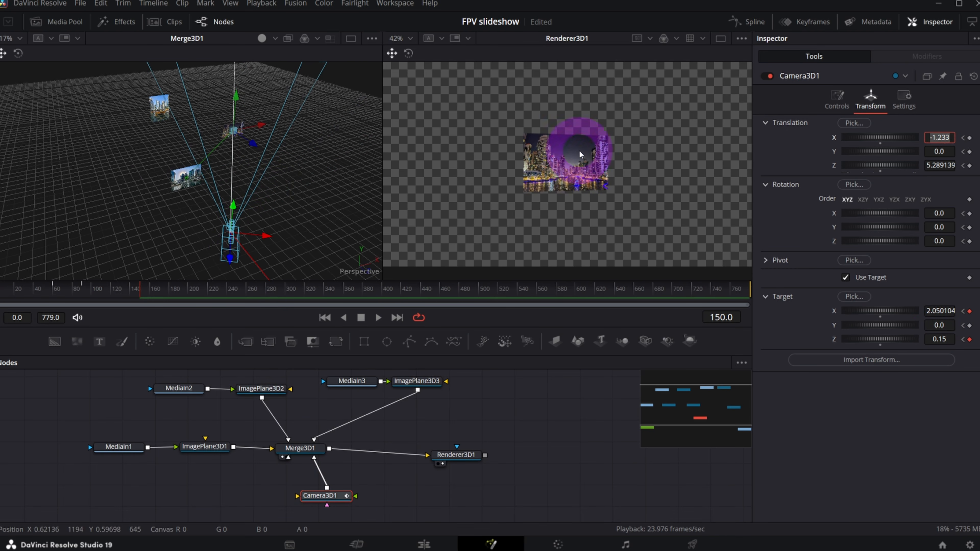
# - Scrub through the turn towards the night photo, return to frame 150, and key Camera3D1's rotation and translation groups
pyautogui.moveTo(75, 289); pyautogui.dragTo(148, 290)
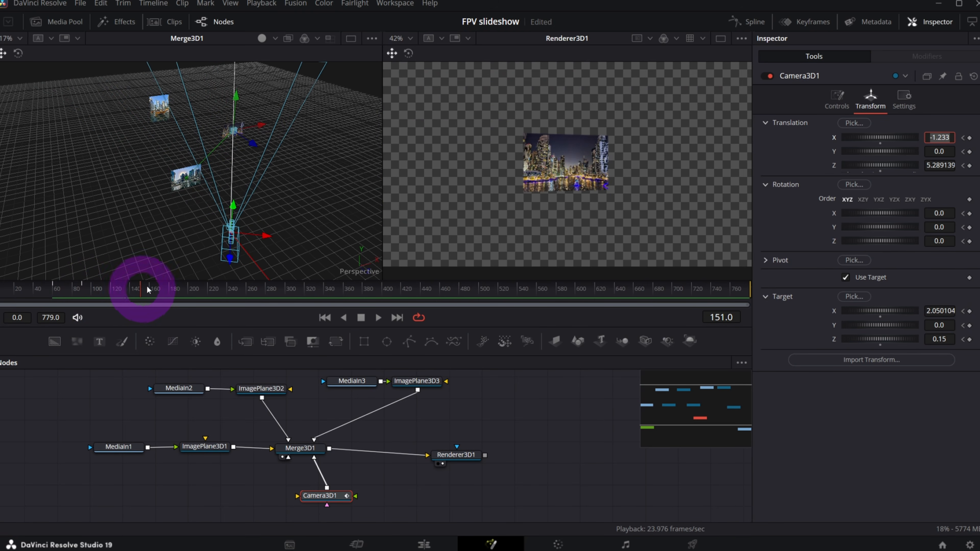
pyautogui.moveTo(733, 318); pyautogui.dragTo(690, 323)
pyautogui.write('150')
pyautogui.press('Return')
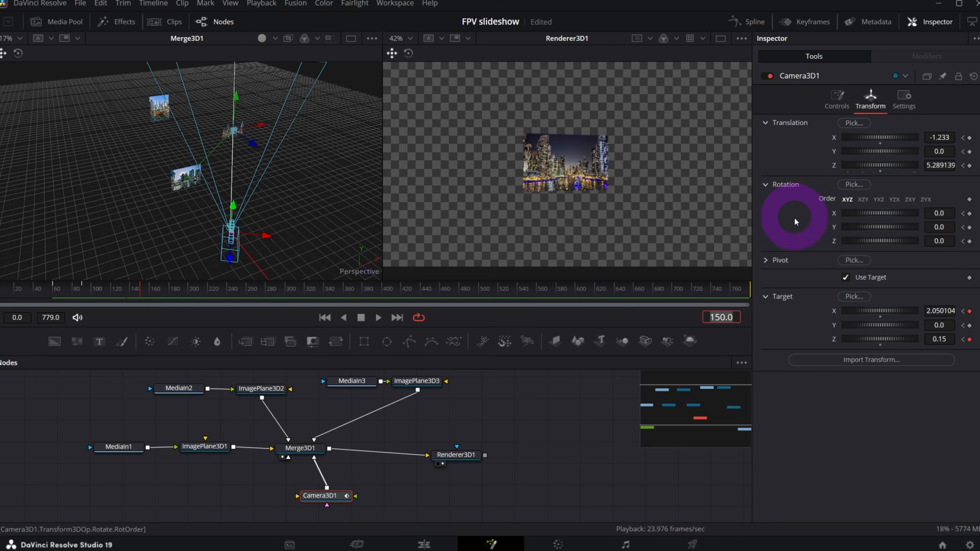
pyautogui.rightClick(794, 231)
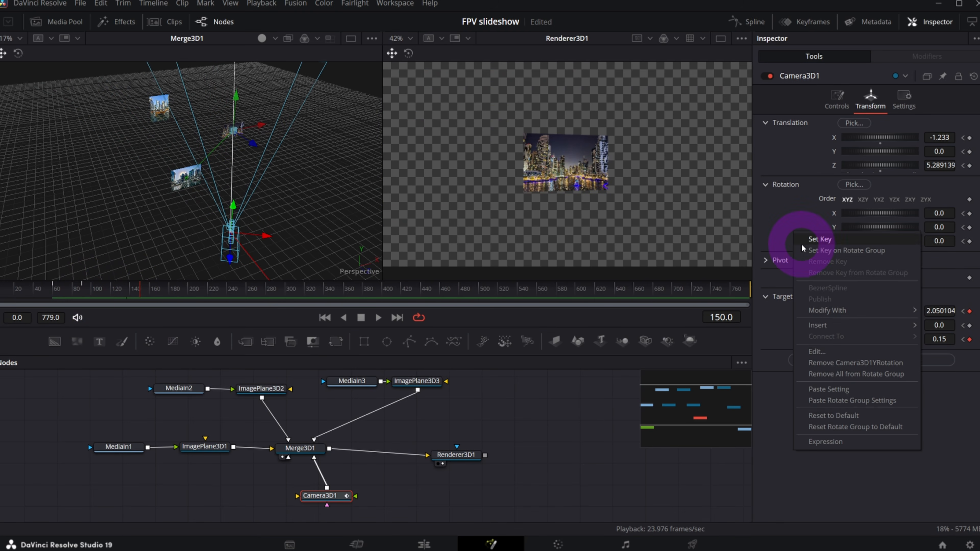
pyautogui.click(806, 250)
pyautogui.rightClick(805, 157)
pyautogui.click(820, 181)
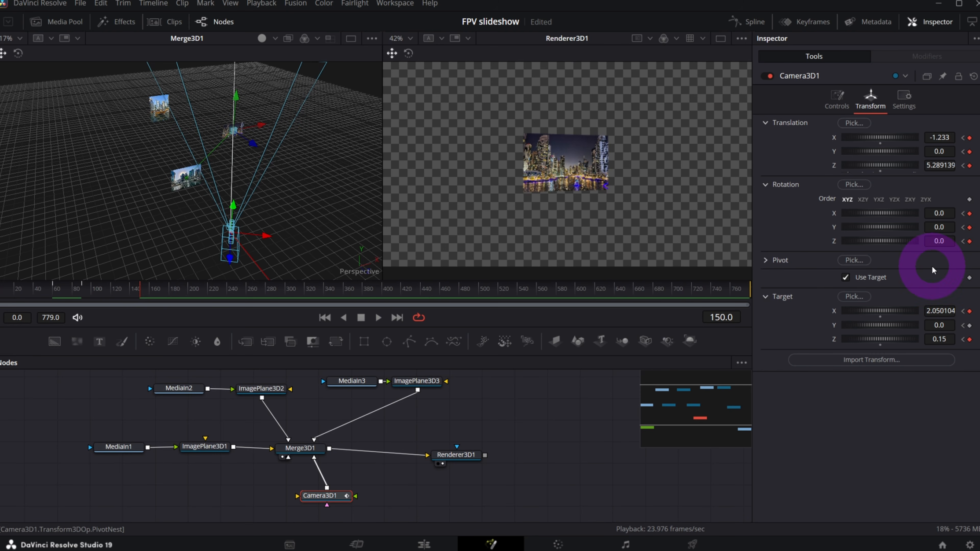
# - Place Camera3D1 in front of the night photo, with translation X 2.050104 matching its target and Z about 2.26
pyautogui.moveTo(944, 165); pyautogui.dragTo(791, 169)
pyautogui.moveTo(941, 139)
pyautogui.mouseDown()
pyautogui.moveTo(961, 136)
pyautogui.moveTo(489, 227)
pyautogui.moveTo(891, 366)
pyautogui.moveTo(656, 502)
pyautogui.moveTo(471, 535)
pyautogui.moveTo(926, 137)
pyautogui.mouseUp()
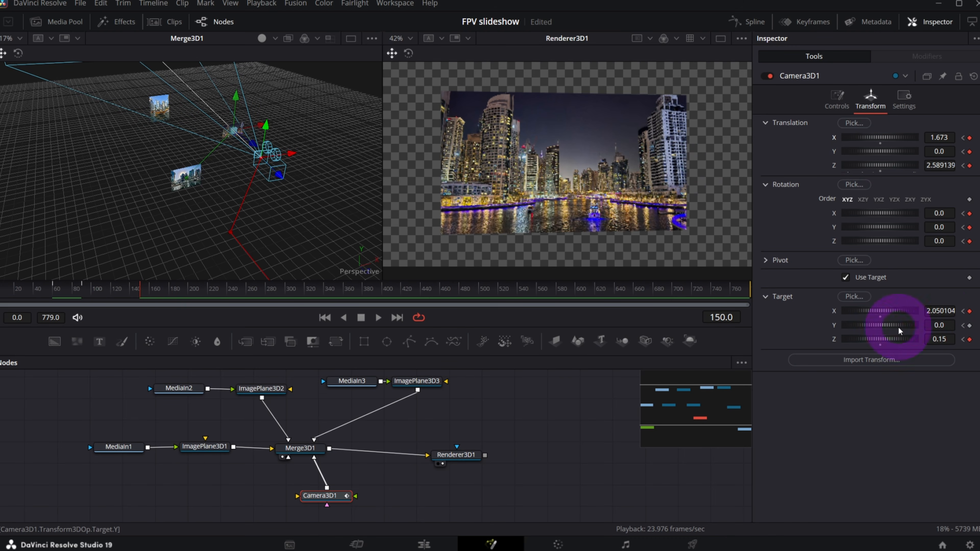
pyautogui.click(938, 311)
pyautogui.hotkey('ctrl', 'c')
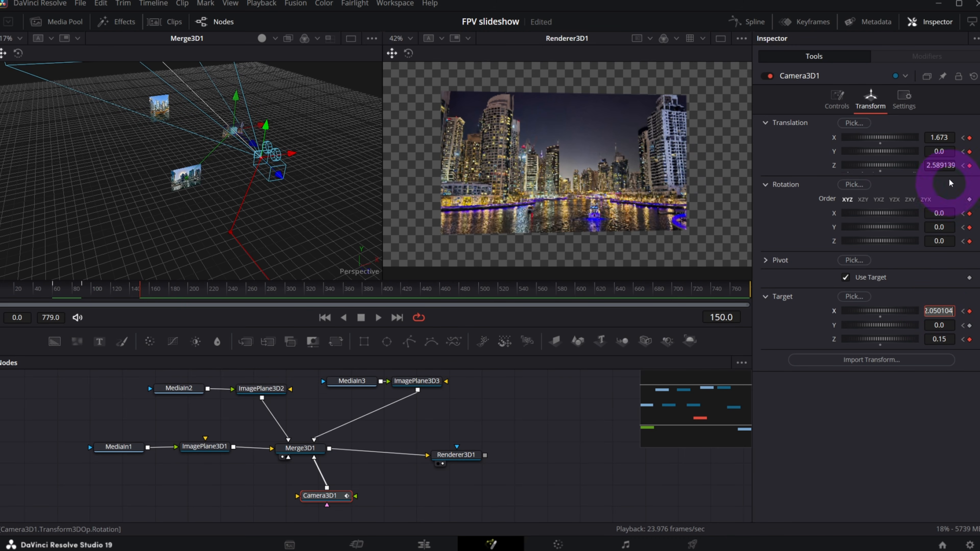
pyautogui.click(939, 137)
pyautogui.hotkey('ctrl', 'v')
pyautogui.press('Tab')
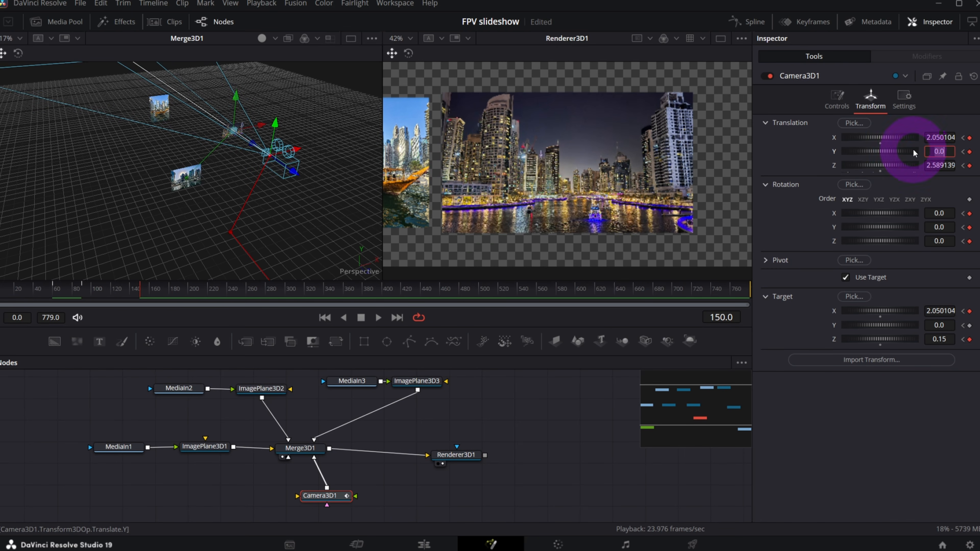
pyautogui.moveTo(938, 165); pyautogui.dragTo(918, 170)
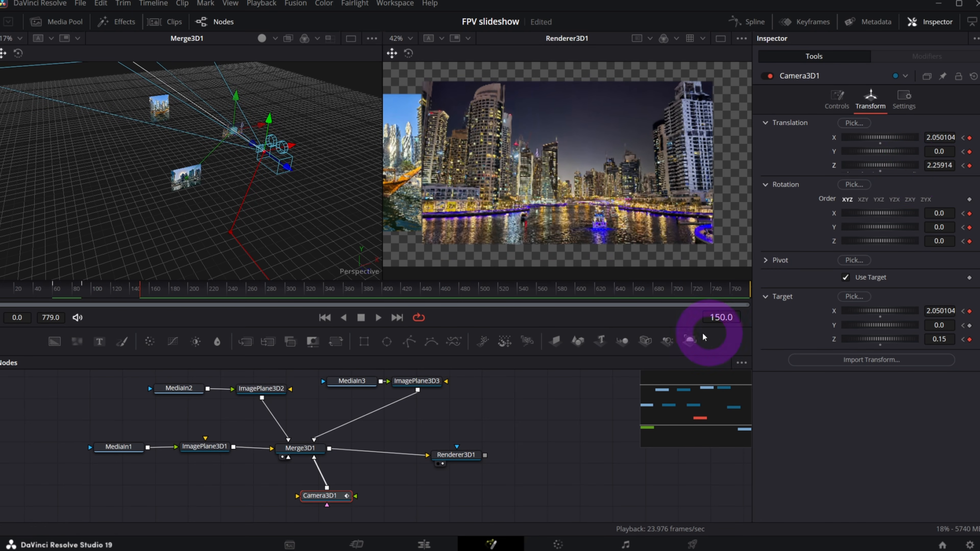
# - Advance 30 frames to frame 180 and set keys on Camera3D1's translation, rotation and target groups
pyautogui.click(741, 317)
pyautogui.write('+30')
pyautogui.press('Return')
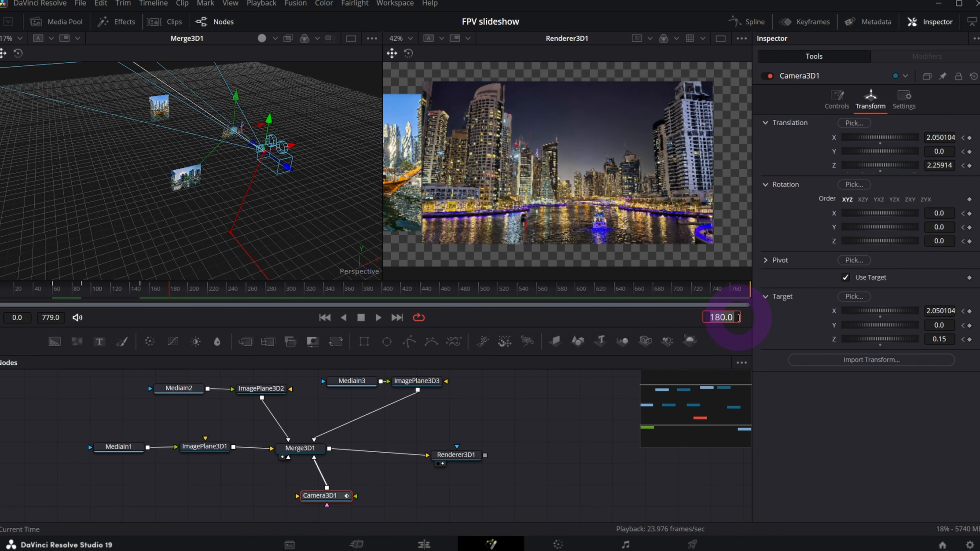
pyautogui.rightClick(793, 148)
pyautogui.click(815, 159)
pyautogui.rightClick(810, 214)
pyautogui.click(815, 231)
pyautogui.rightClick(811, 326)
pyautogui.click(825, 343)
# - Advance 60 frames to frame 240 and set keys on Camera3D1's translation, rotation and target groups
pyautogui.click(733, 317)
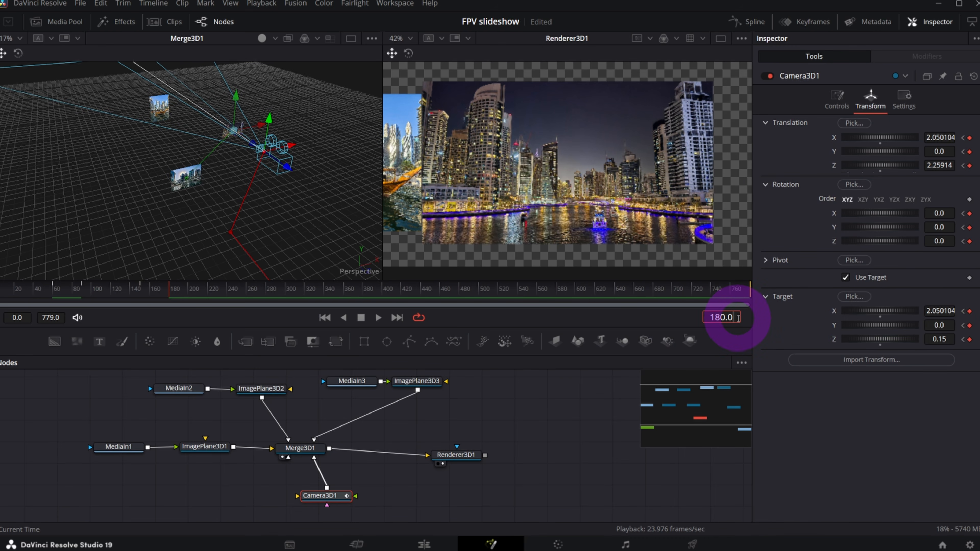
pyautogui.write('+60')
pyautogui.press('Return')
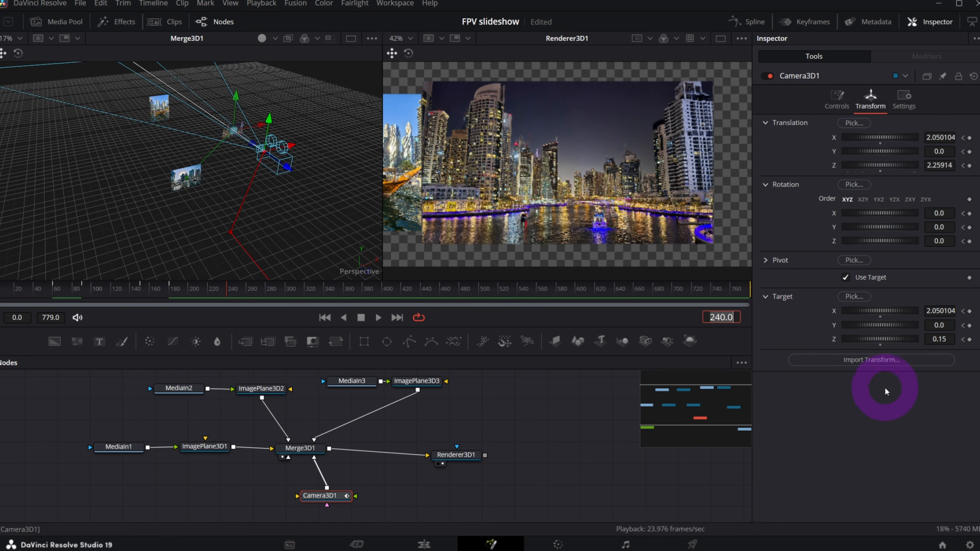
pyautogui.rightClick(798, 155)
pyautogui.click(838, 173)
pyautogui.rightClick(805, 228)
pyautogui.click(844, 247)
pyautogui.rightClick(804, 325)
pyautogui.click(856, 345)
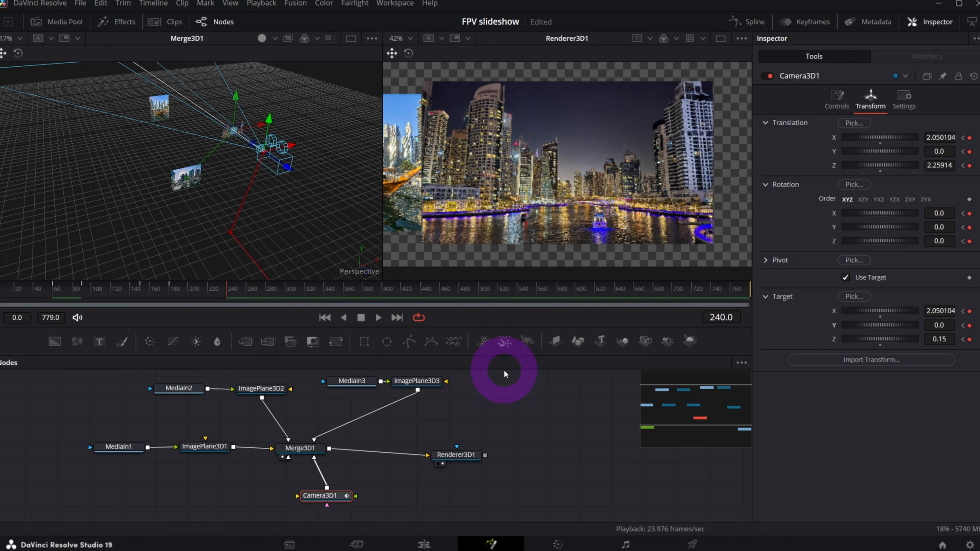
# - Aim Camera3D1 at the boat photo by copying ImagePlane3D2's position, X 0.128 and Z -3.69011, into its target
pyautogui.click(156, 103)
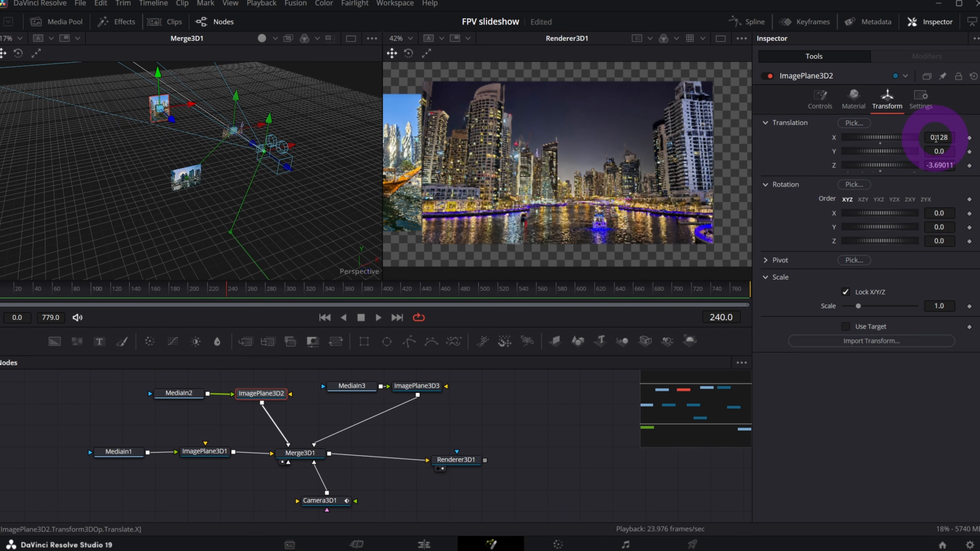
pyautogui.click(322, 501)
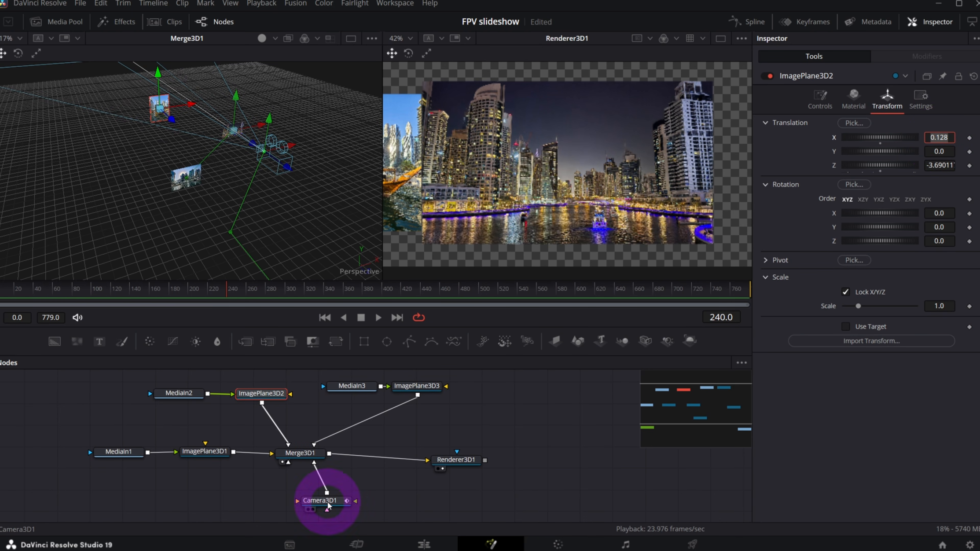
pyautogui.doubleClick(930, 310)
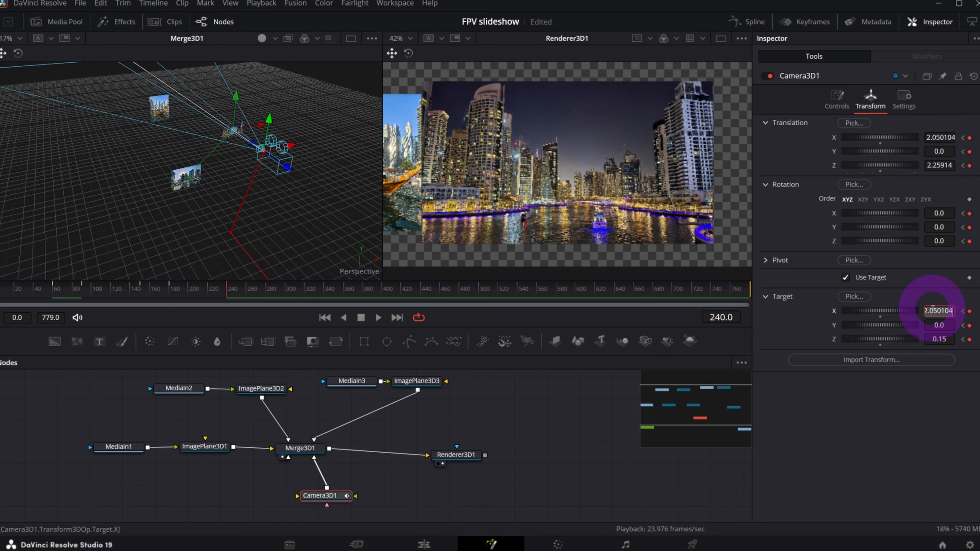
pyautogui.hotkey('ctrl', 'v')
pyautogui.press('Tab')
pyautogui.click(261, 389)
pyautogui.doubleClick(942, 165)
pyautogui.hotkey('ctrl', 'c')
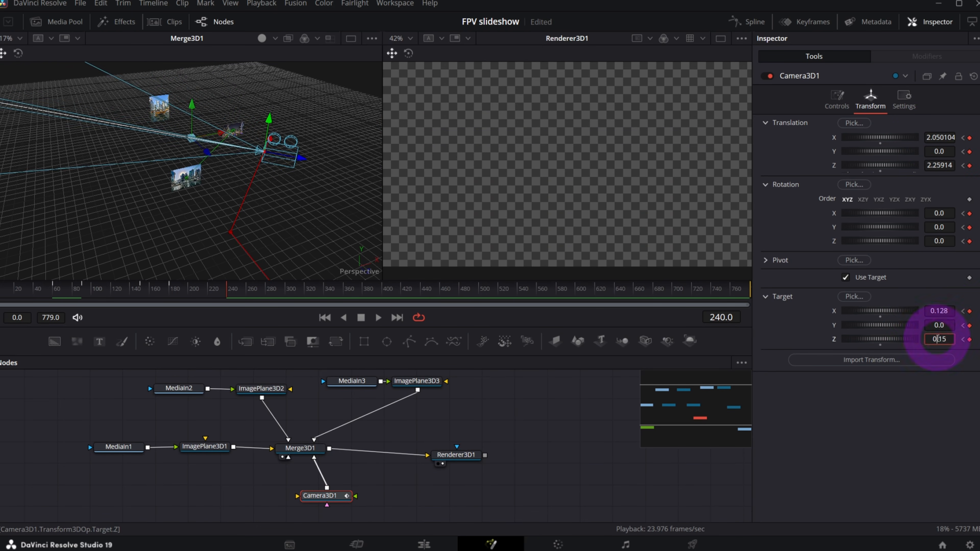
pyautogui.doubleClick(940, 339)
pyautogui.hotkey('ctrl', 'v')
pyautogui.press('Return')
# - Set Camera3D1's translation X to the target's 0.128 and adjust its Z distance to frame the boat photo
pyautogui.doubleClick(939, 312)
pyautogui.hotkey('ctrl', 'c')
pyautogui.doubleClick(938, 137)
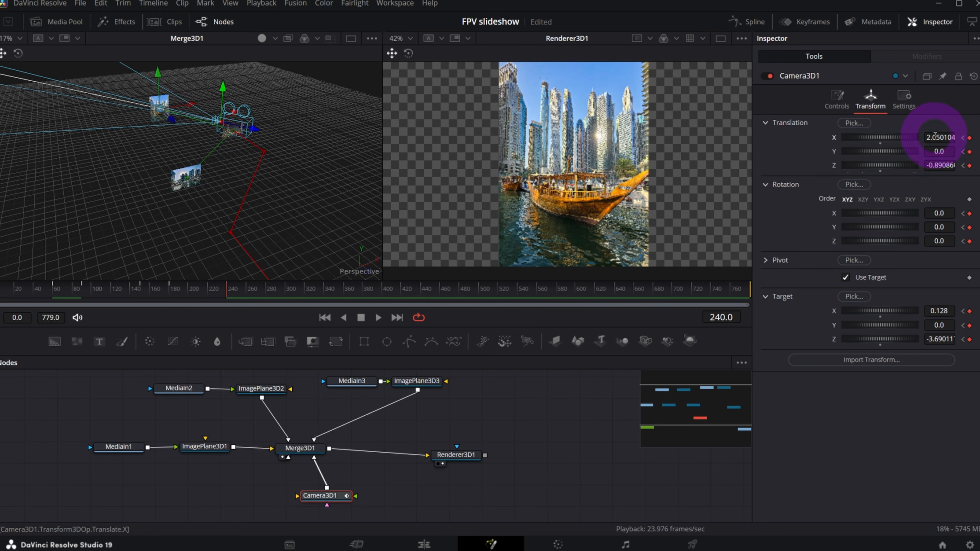
pyautogui.hotkey('ctrl', 'v')
pyautogui.press('Tab')
pyautogui.moveTo(940, 165); pyautogui.dragTo(976, 165)
pyautogui.click(934, 163)
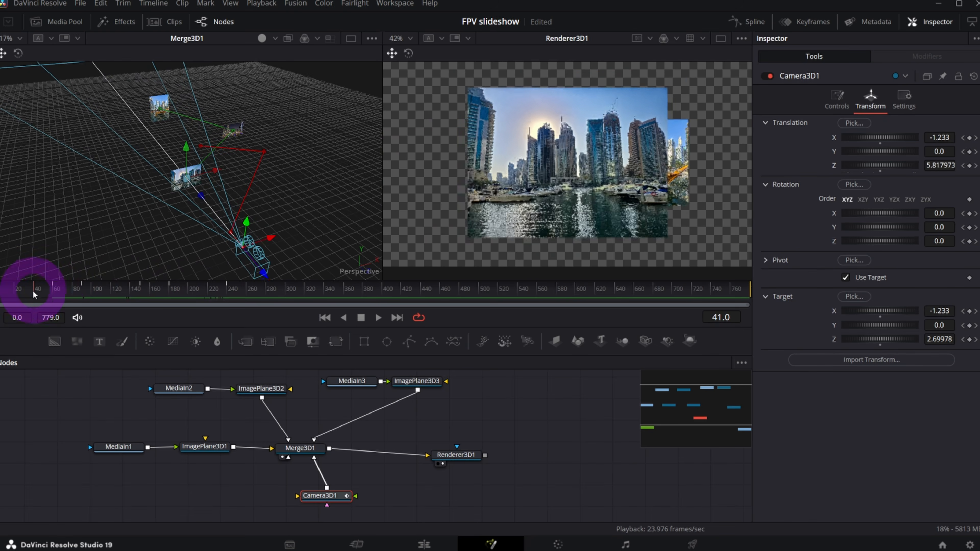
# - Scrub to frame 60 and show Camera3D1's Z Offset curve in the Spline editor, fitted to view
pyautogui.moveTo(33, 284); pyautogui.dragTo(56, 286)
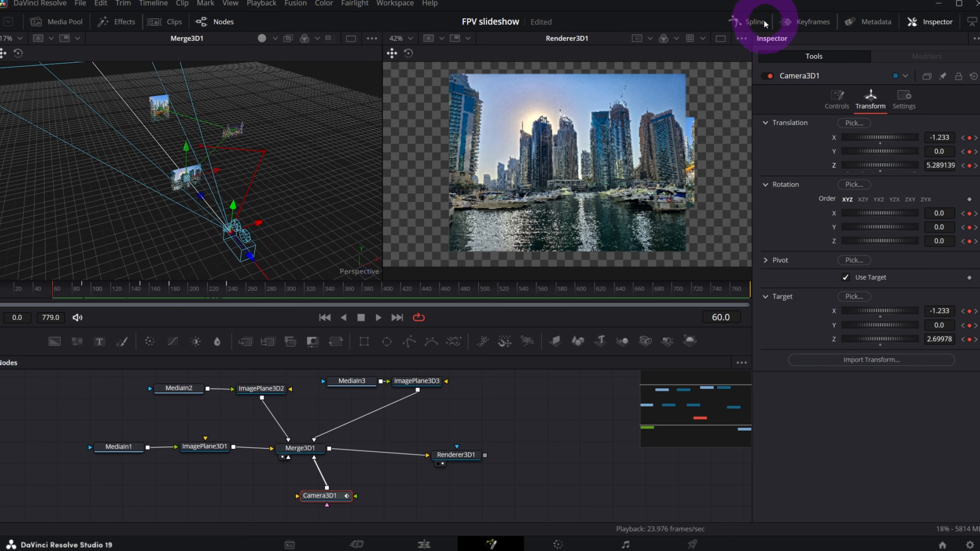
pyautogui.click(750, 23)
pyautogui.scroll(3, 732, 448)
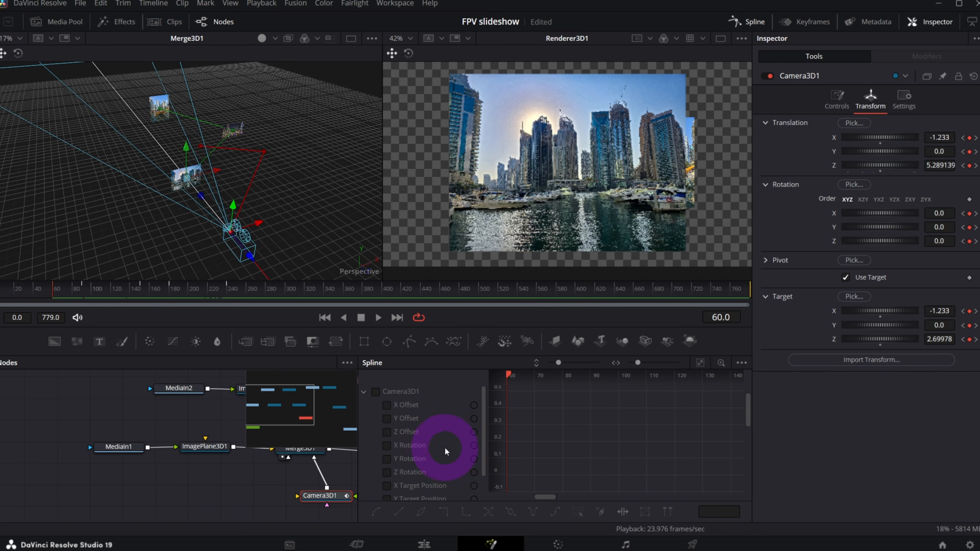
pyautogui.click(387, 433)
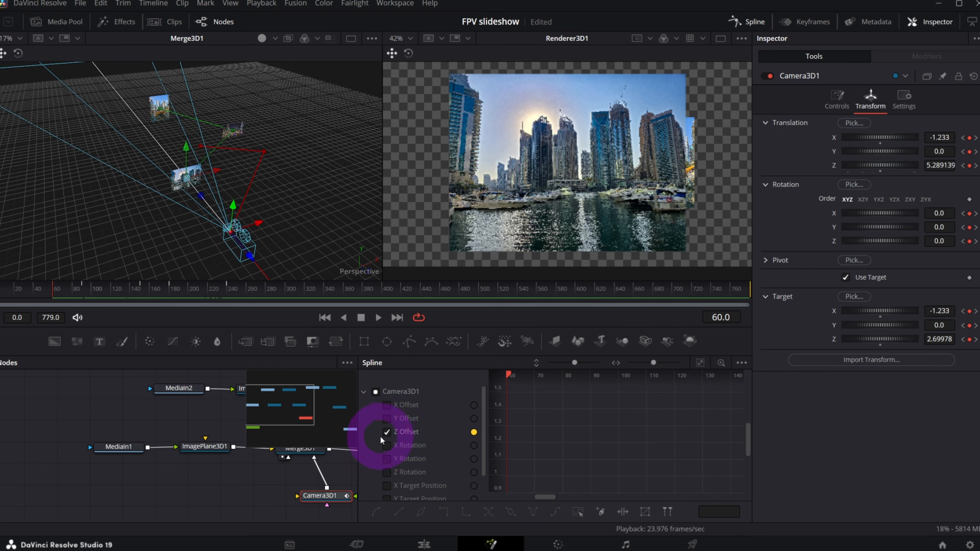
pyautogui.click(700, 363)
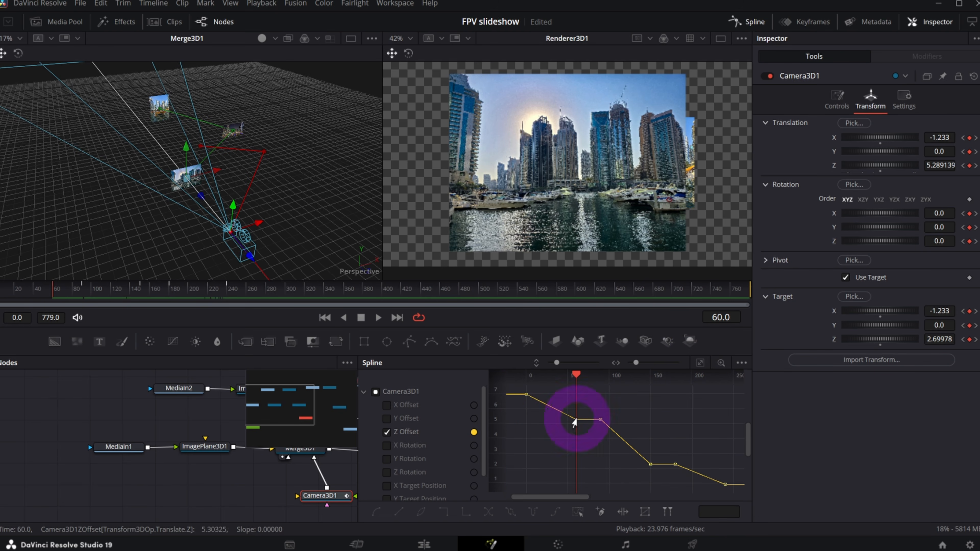
# - Smooth the Z Offset curve between the keyframes at 0 and 60, and scrub the opening push-in
pyautogui.moveTo(52, 276); pyautogui.dragTo(0, 320)
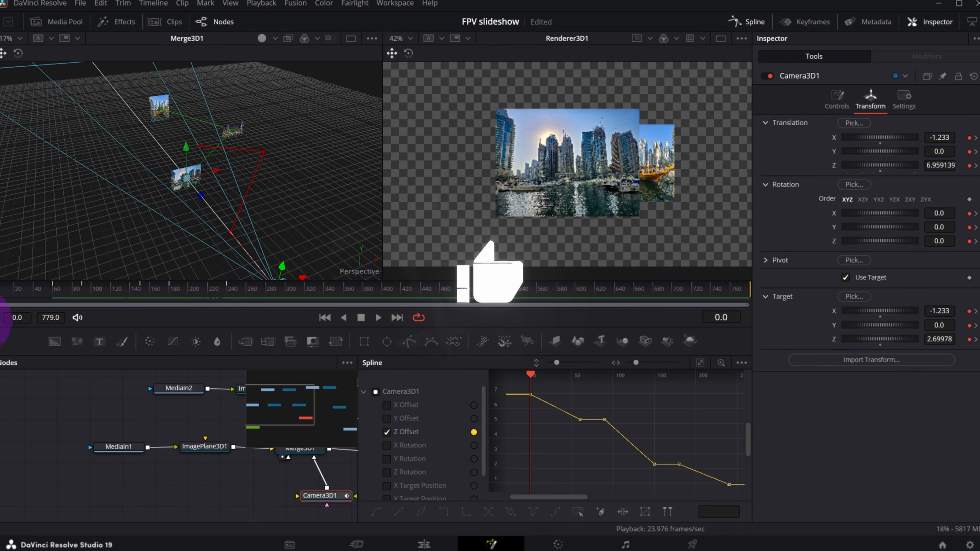
pyautogui.moveTo(518, 391); pyautogui.dragTo(591, 435)
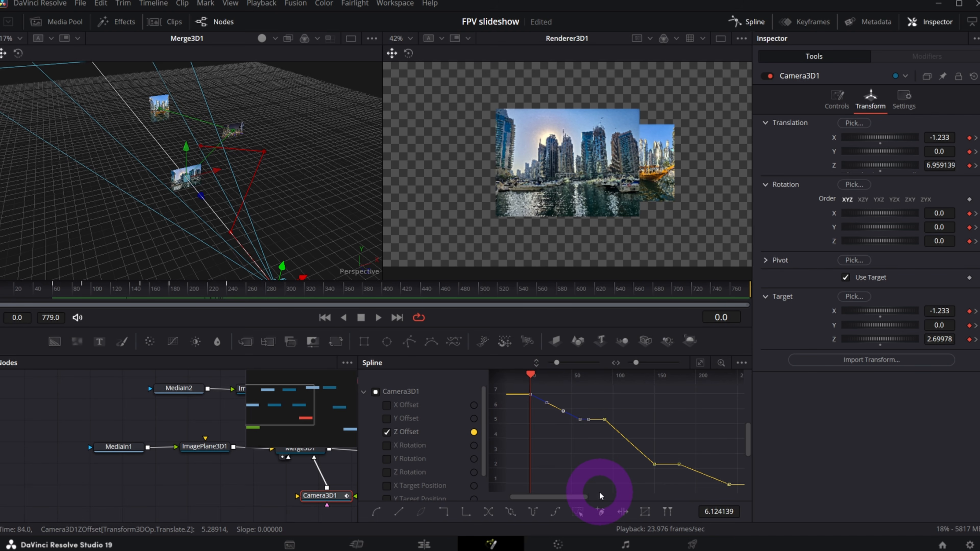
pyautogui.press('s')
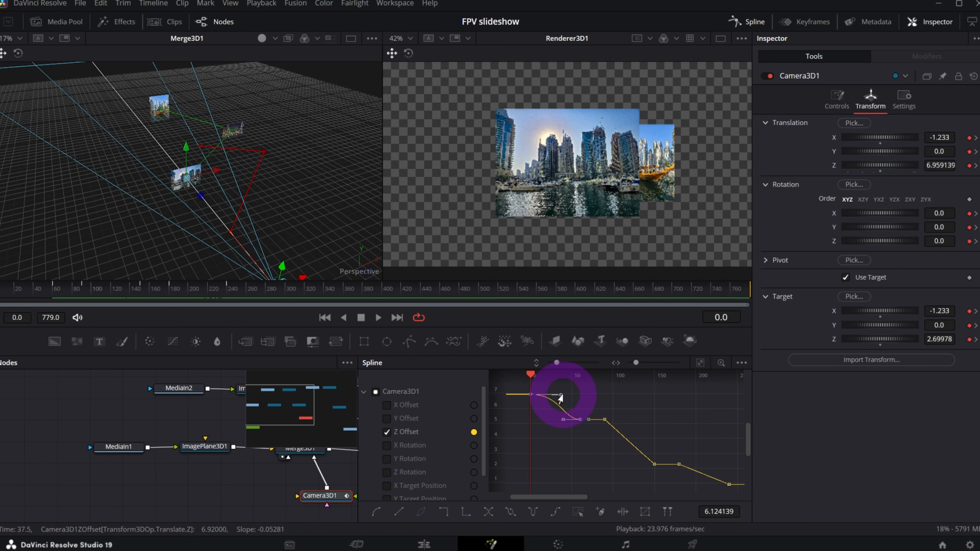
pyautogui.moveTo(13, 286); pyautogui.dragTo(66, 323)
# - Smooth the Z Offset curve's transitions between frames 90 and 150 and between frames 180 and 240
pyautogui.moveTo(553, 404); pyautogui.dragTo(623, 483)
pyautogui.hotkey('shift', 's')
pyautogui.click(621, 443)
pyautogui.moveTo(690, 491); pyautogui.dragTo(697, 496)
pyautogui.hotkey('shift', 's')
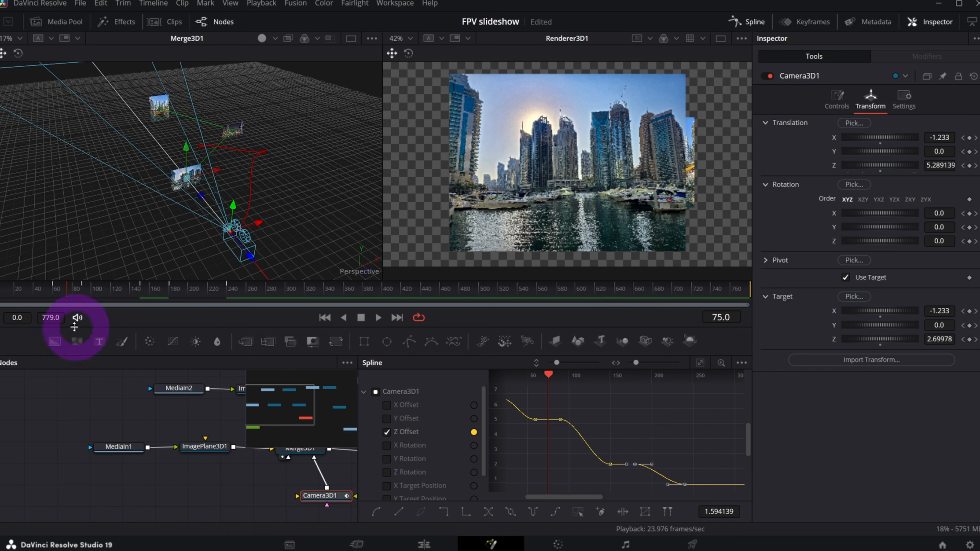
# - Play the camera animation from the start until the camera settles on the boat photo
pyautogui.click(13, 292)
pyautogui.press('space')
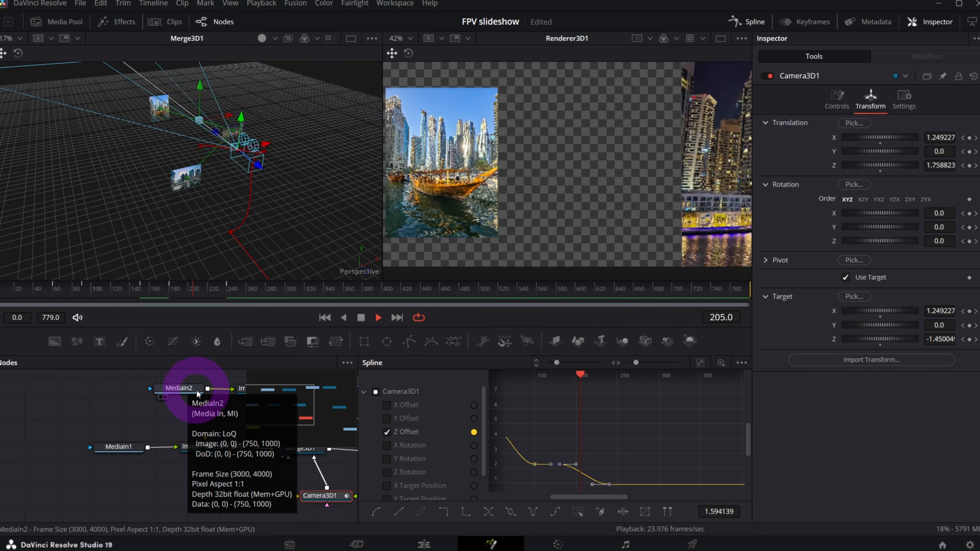
pyautogui.press('space')
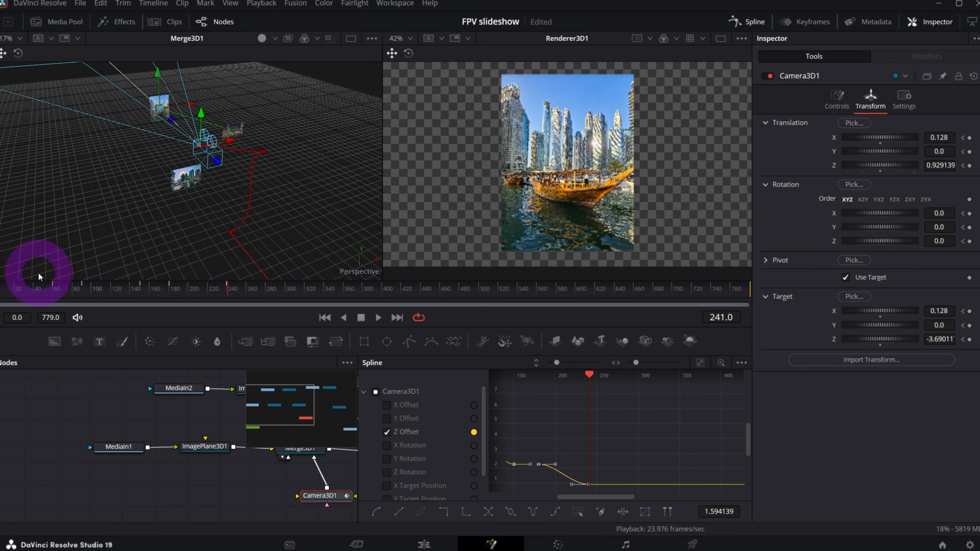
# - At frame 0, keyframe Camera3D1's Z rotation to 10.4 so the opening view starts tilted
pyautogui.moveTo(58, 290); pyautogui.dragTo(55, 287)
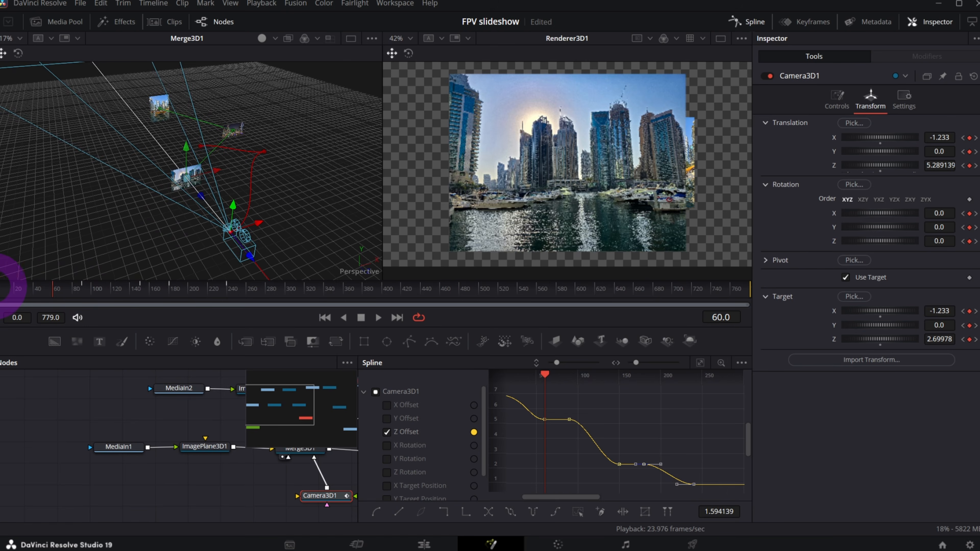
pyautogui.click(3, 287)
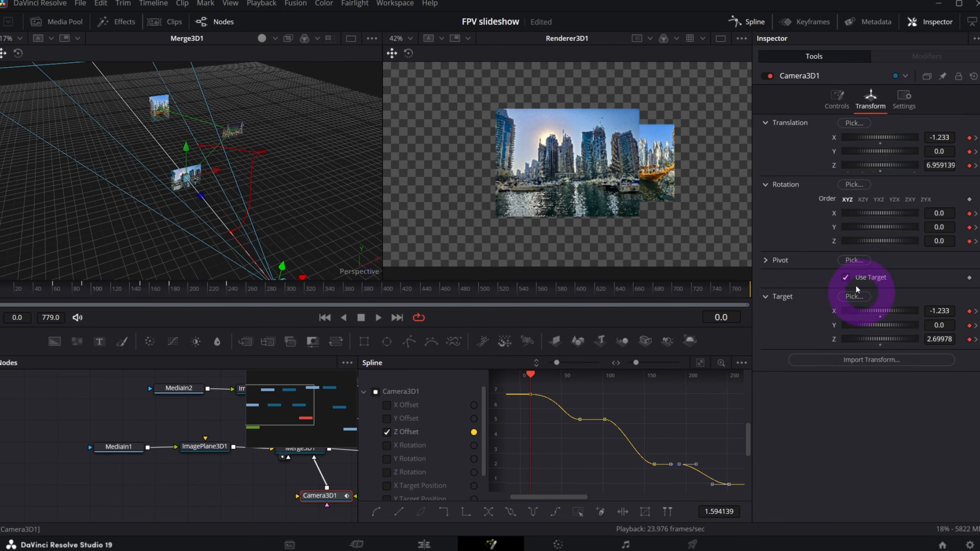
pyautogui.moveTo(939, 241); pyautogui.dragTo(974, 241)
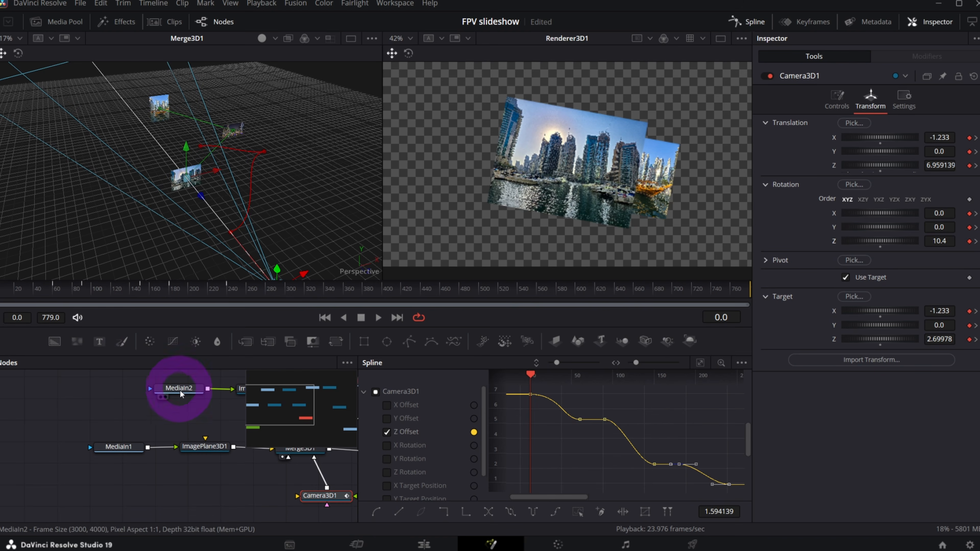
# - Show only Camera3D1's Z Rotation curve in the Spline editor and smooth its transition between frames 0 and 60
pyautogui.click(385, 432)
pyautogui.click(384, 432)
pyautogui.scroll(-2, 396, 441)
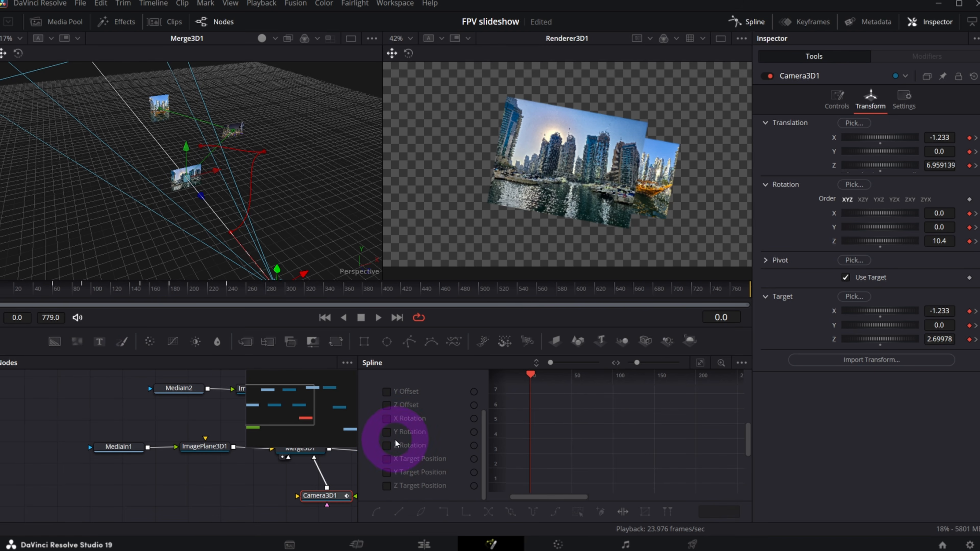
pyautogui.click(386, 445)
pyautogui.click(520, 450)
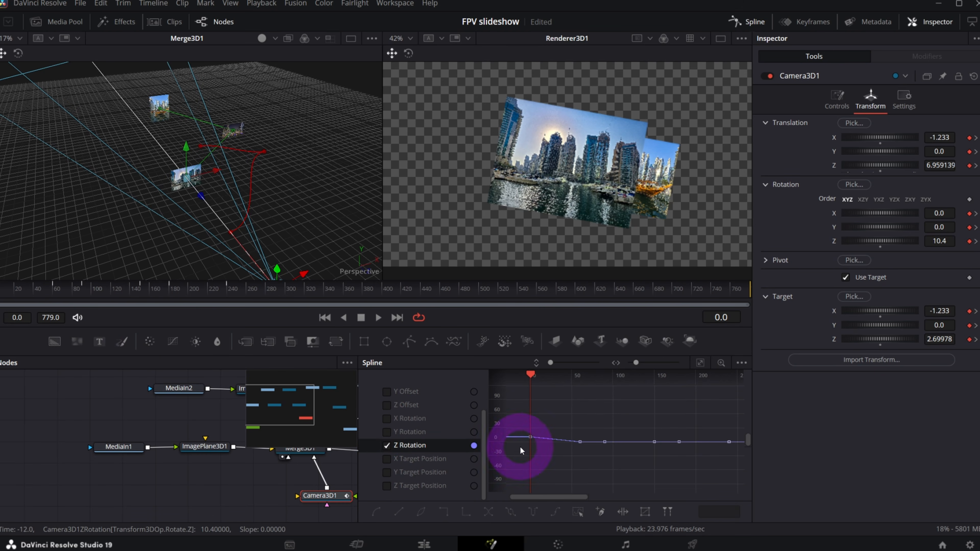
pyautogui.moveTo(585, 462); pyautogui.dragTo(601, 478)
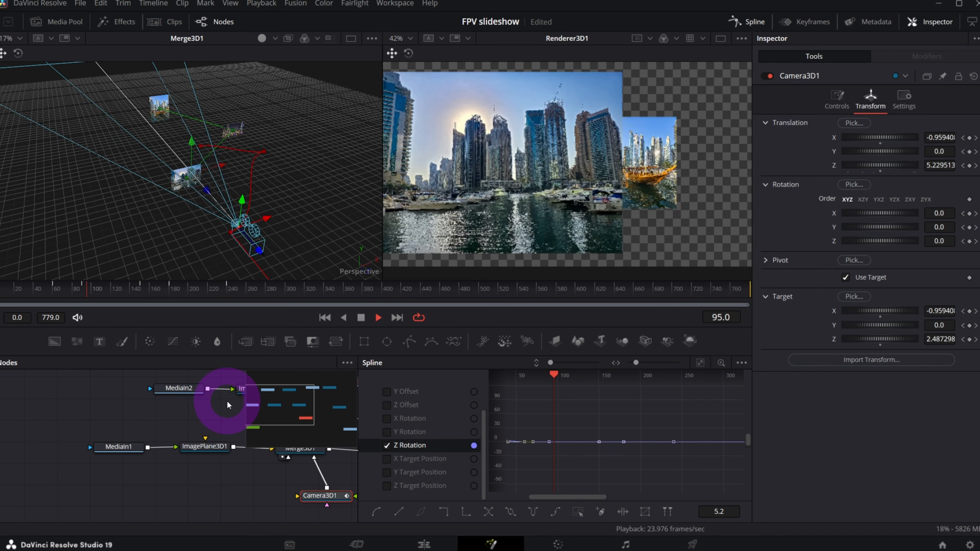
# - Keyframe a negative Z rotation tilt on Camera3D1 at about frame 120, midway between the keyframes at 90 and 150
pyautogui.press('space')
pyautogui.click(85, 291)
pyautogui.moveTo(85, 293)
pyautogui.mouseDown()
pyautogui.moveTo(141, 286)
pyautogui.moveTo(82, 292)
pyautogui.mouseUp()
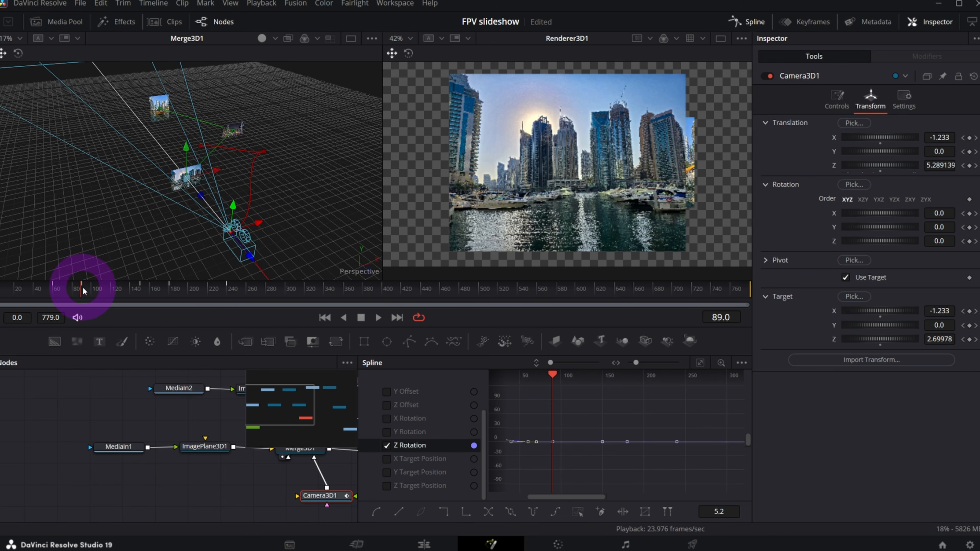
pyautogui.click(140, 293)
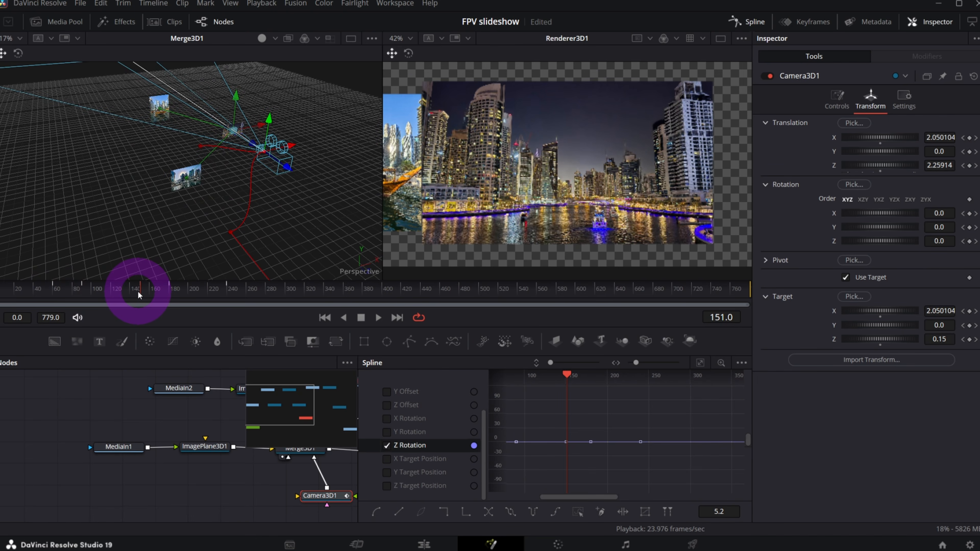
pyautogui.moveTo(113, 293)
pyautogui.mouseDown()
pyautogui.moveTo(88, 292)
pyautogui.moveTo(125, 292)
pyautogui.moveTo(88, 292)
pyautogui.moveTo(115, 299)
pyautogui.mouseUp()
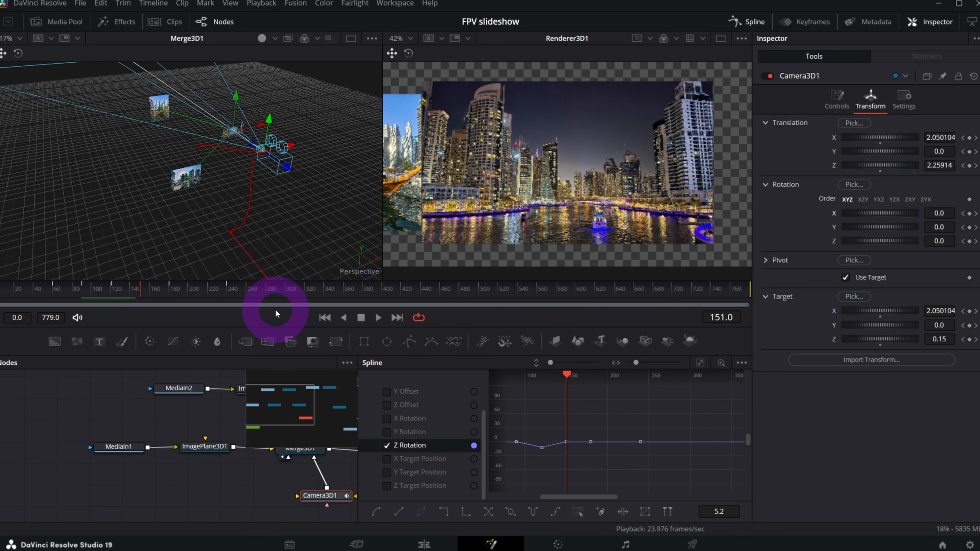
# - Hide the Spline editor and Inspector to free up the node graph, and bring Background1 and MediaOut1 into view
pyautogui.click(747, 21)
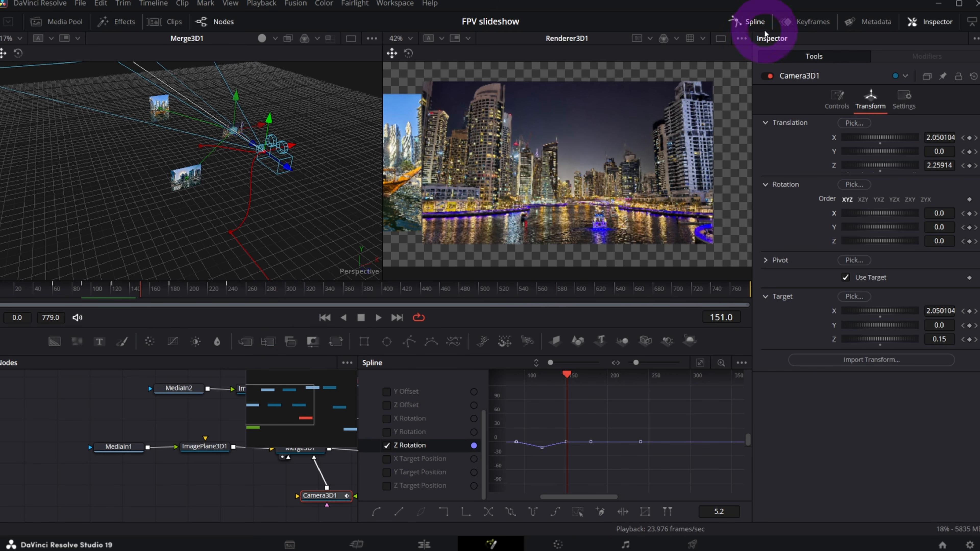
pyautogui.click(930, 22)
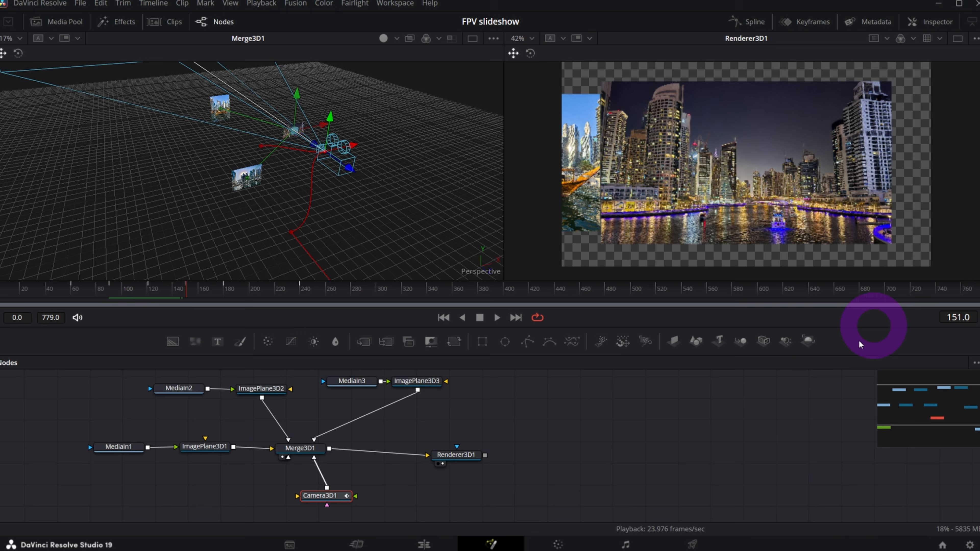
pyautogui.click(929, 418)
pyautogui.moveTo(930, 419); pyautogui.dragTo(952, 412)
pyautogui.scroll(-1, 694, 445)
pyautogui.moveTo(179, 449); pyautogui.dragTo(723, 516)
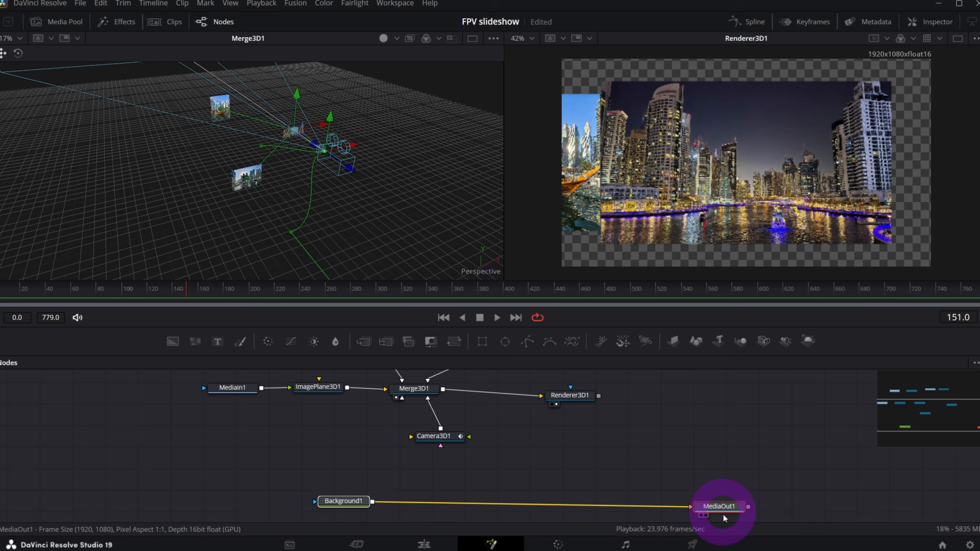
# - Merge Renderer3D1's output over Background1 ahead of MediaOut1
pyautogui.click(573, 400)
pyautogui.scroll(1, 346, 399)
pyautogui.scroll(-1, 346, 399)
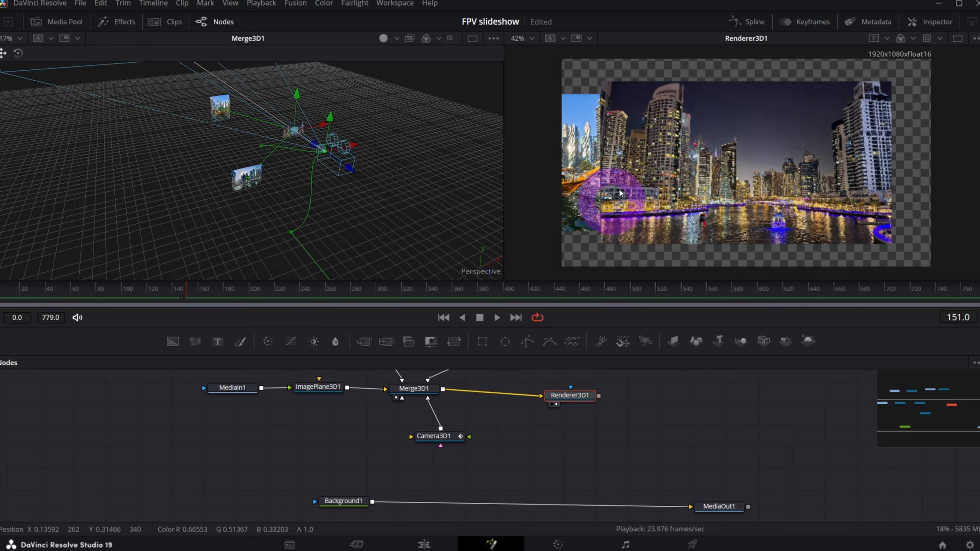
pyautogui.click(345, 503)
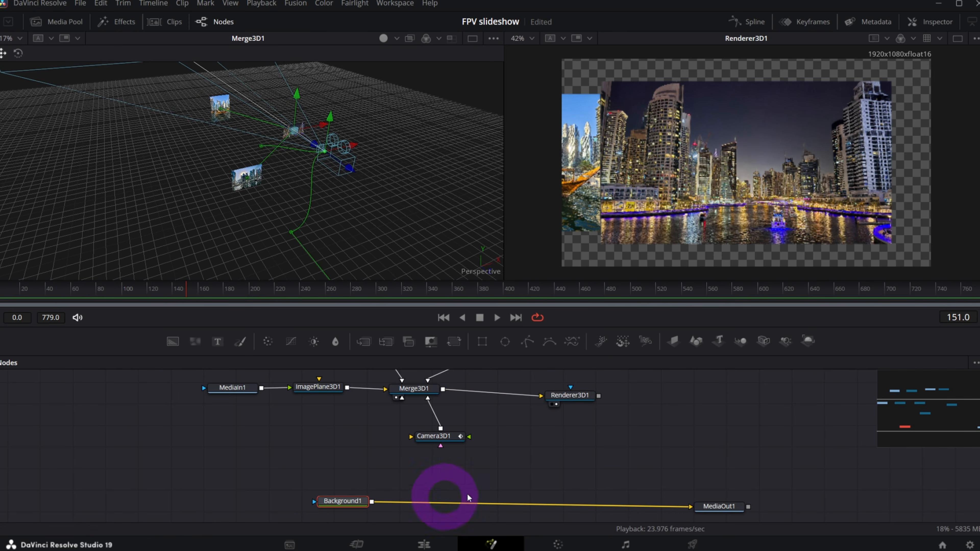
pyautogui.moveTo(599, 396); pyautogui.dragTo(373, 503)
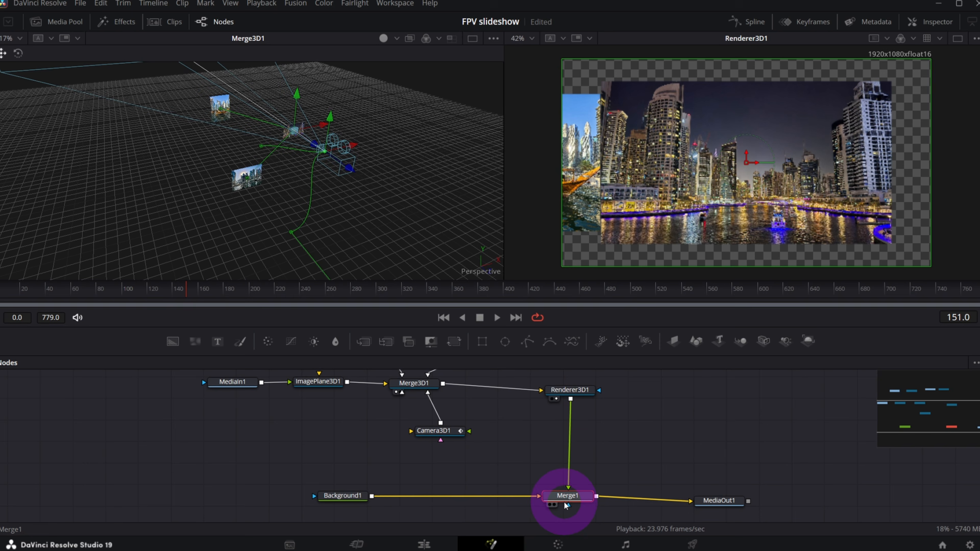
# - Tidy MediaOut1's position in line with the merge and show MediaOut1 in the second viewer
pyautogui.click(727, 513)
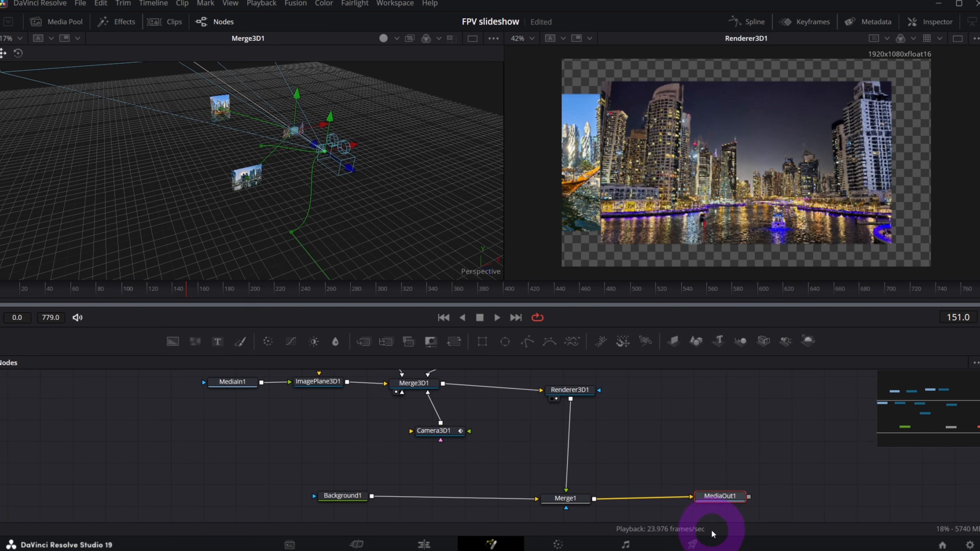
pyautogui.moveTo(722, 497); pyautogui.dragTo(729, 496)
pyautogui.press('2')
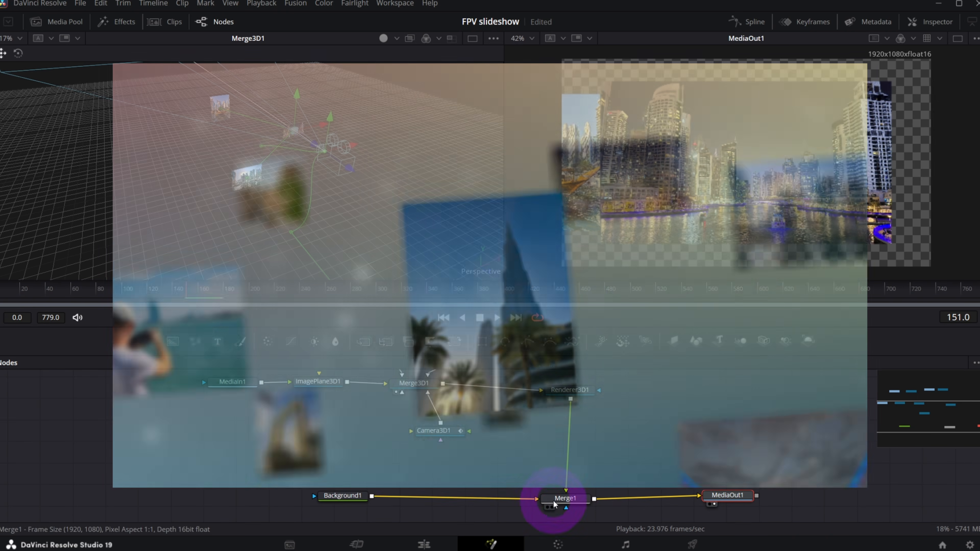
# - Insert a Depth Blur node between Renderer3D1 and Merge1
pyautogui.moveTo(570, 390); pyautogui.dragTo(554, 395)
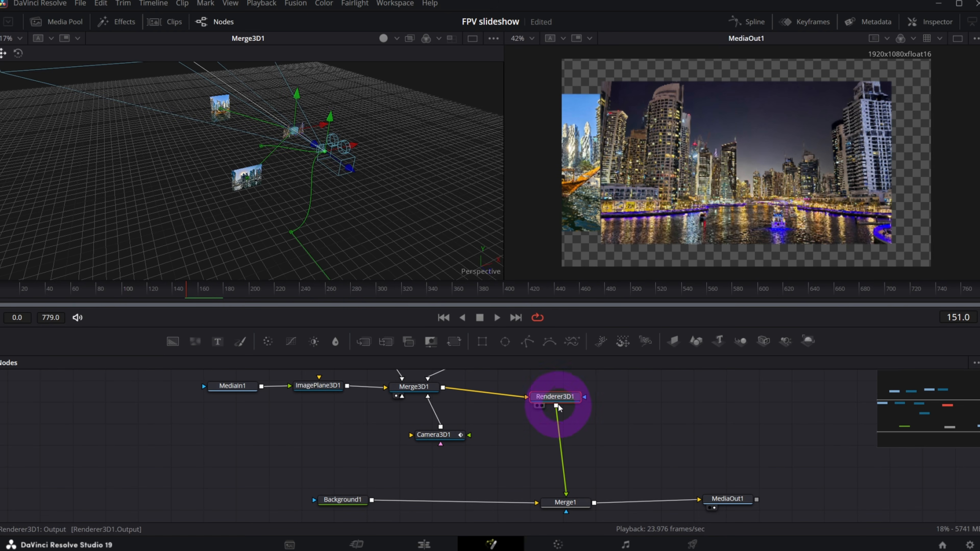
pyautogui.moveTo(559, 397); pyautogui.dragTo(563, 394)
pyautogui.hotkey('shift', 'space')
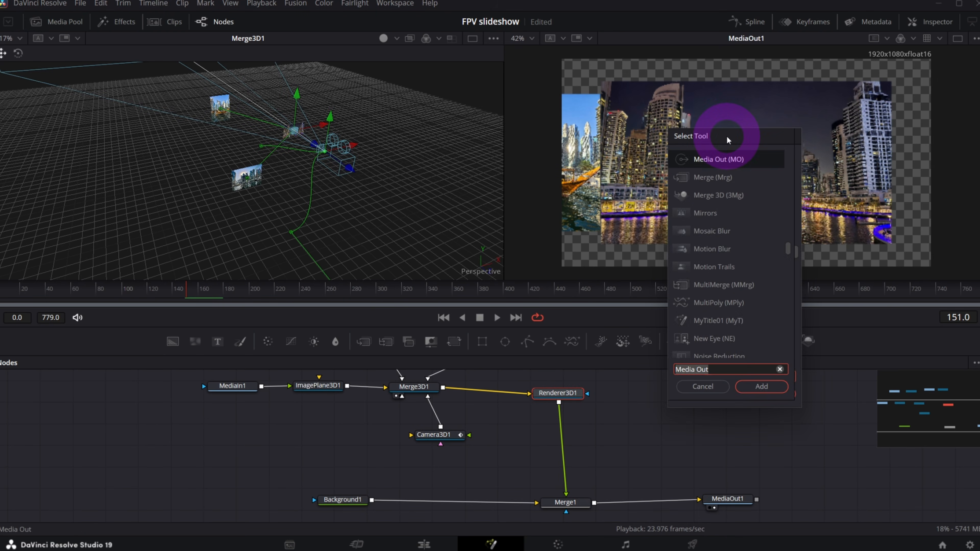
pyautogui.write('dep')
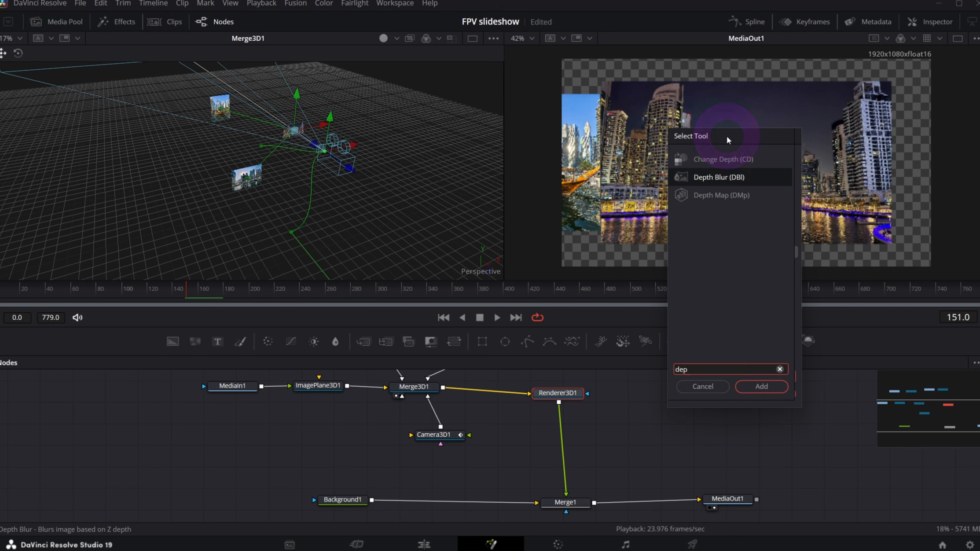
pyautogui.click(727, 174)
pyautogui.click(761, 387)
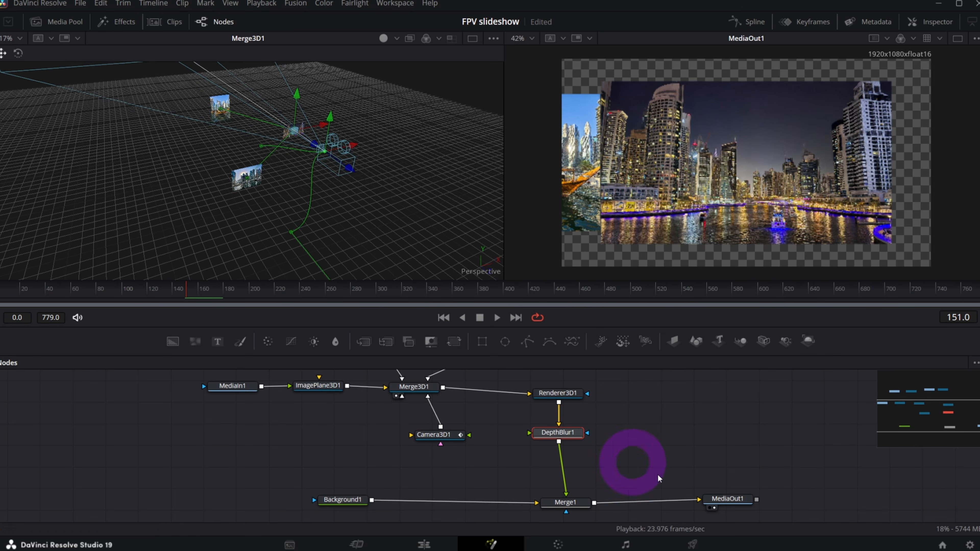
# - Enable the Z output channel on Renderer3D1 in the Inspector
pyautogui.click(930, 21)
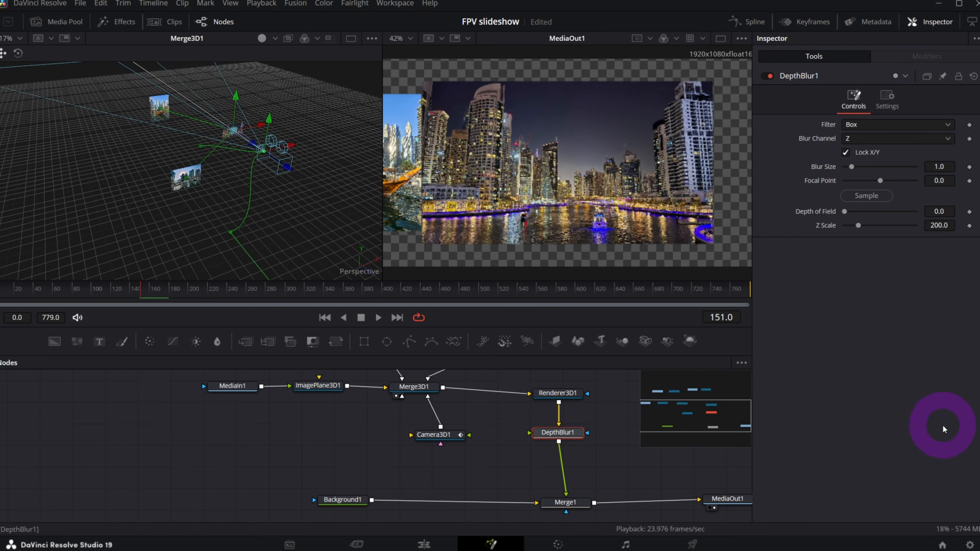
pyautogui.click(567, 398)
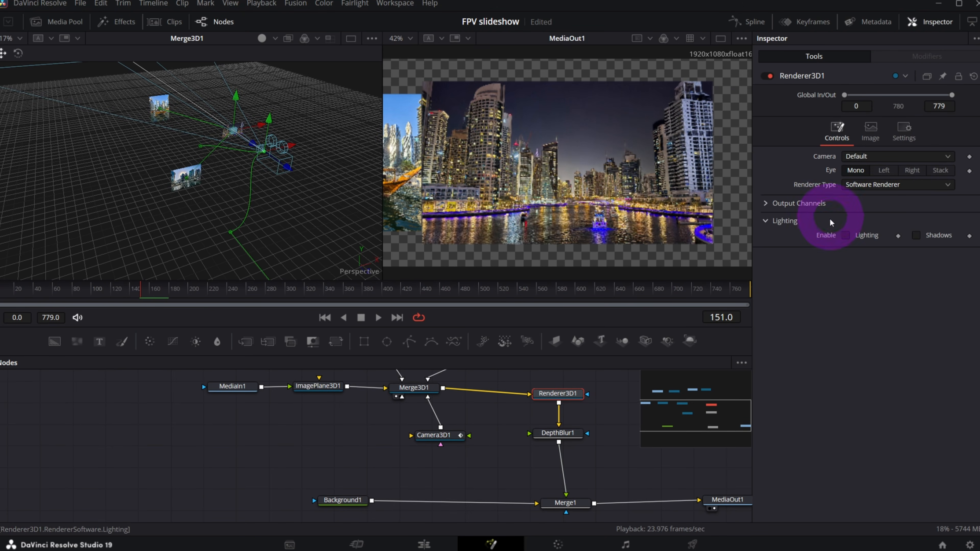
pyautogui.click(765, 205)
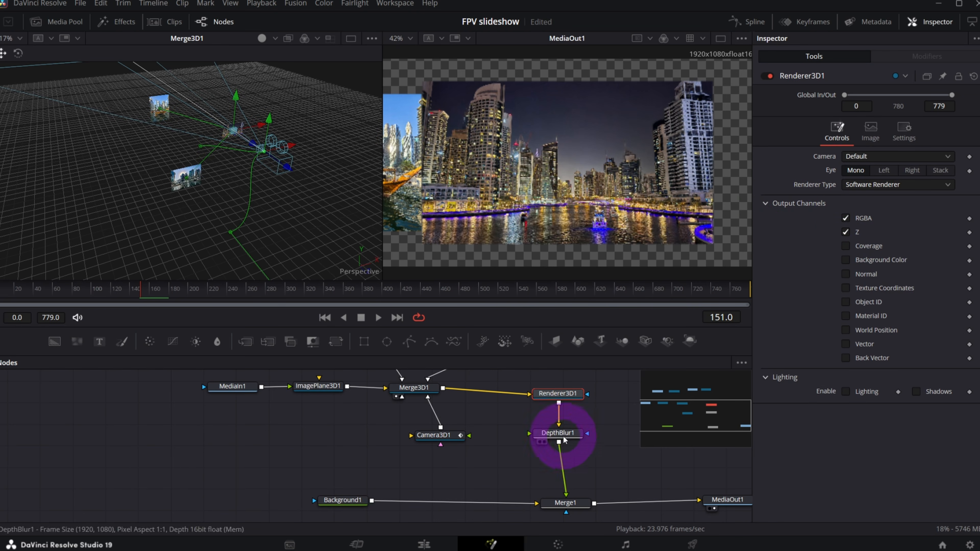
pyautogui.moveTo(566, 440); pyautogui.dragTo(569, 441)
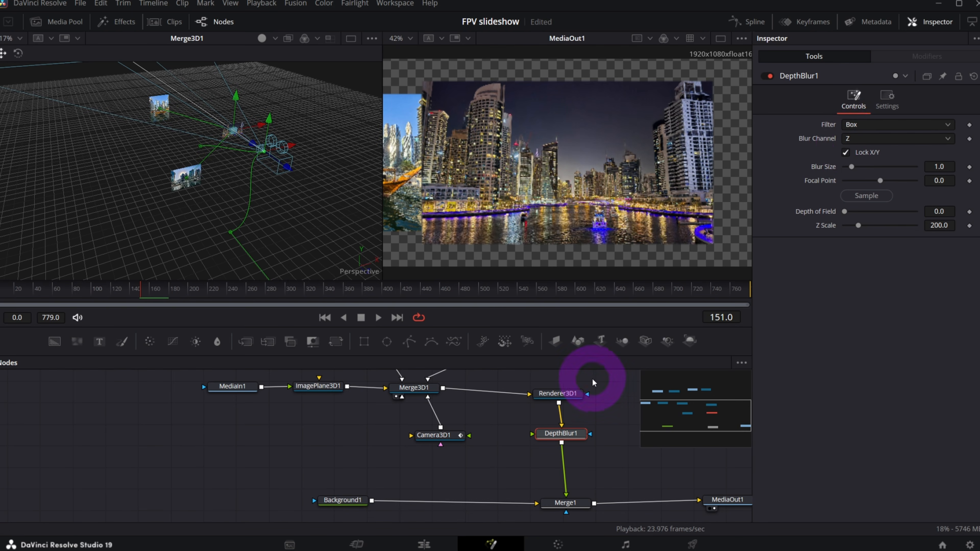
pyautogui.click(577, 393)
pyautogui.click(563, 433)
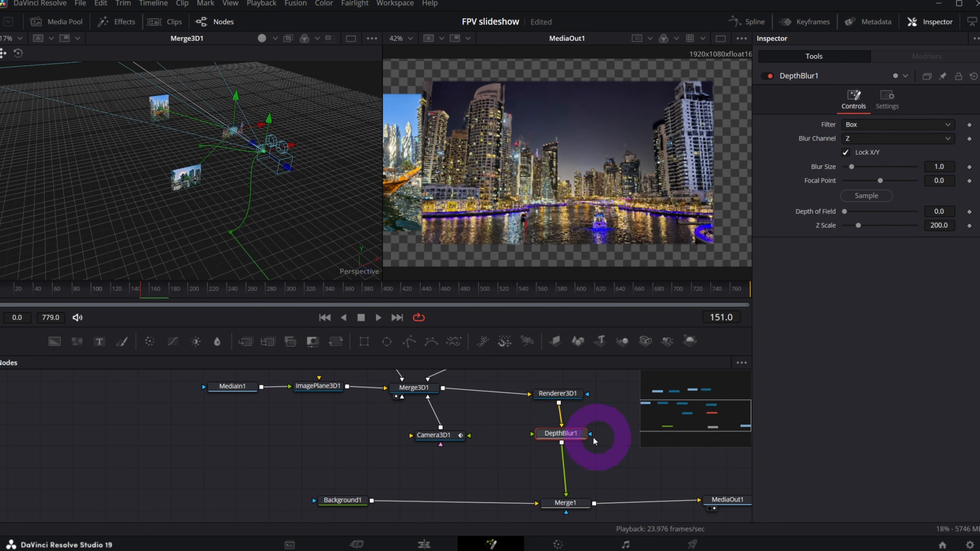
pyautogui.click(567, 396)
pyautogui.click(571, 431)
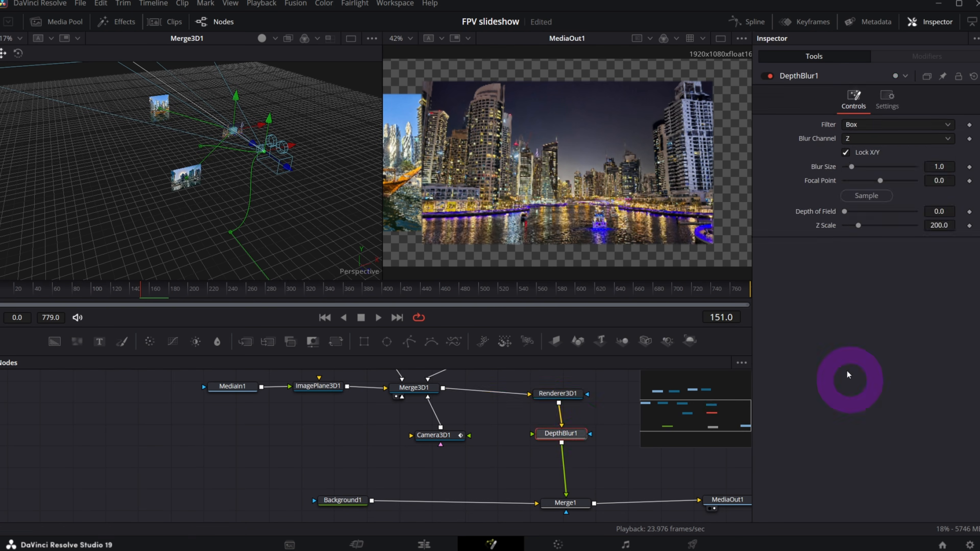
# - Select DepthBlur1, go to frame 60, and change the timeline playback resolution
pyautogui.moveTo(565, 433); pyautogui.dragTo(559, 436)
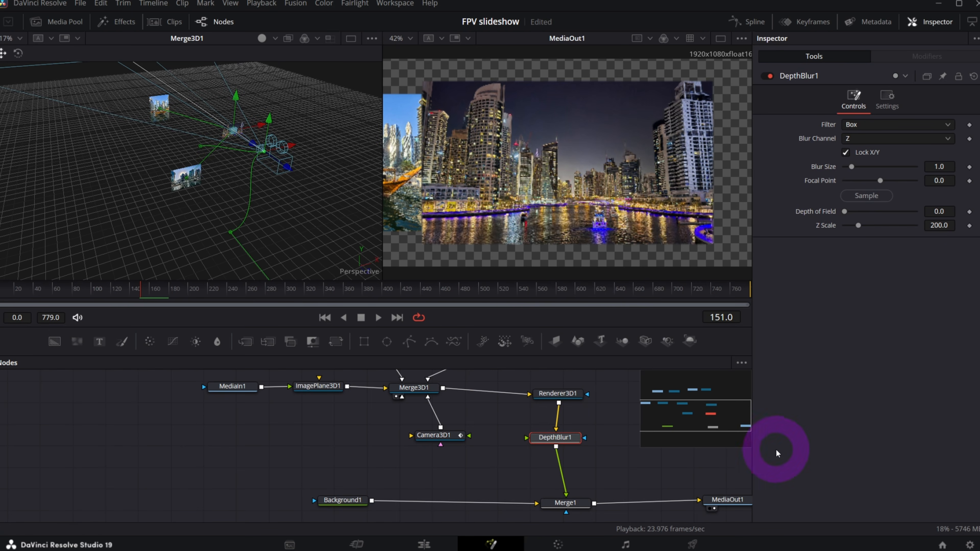
pyautogui.moveTo(15, 289); pyautogui.dragTo(55, 296)
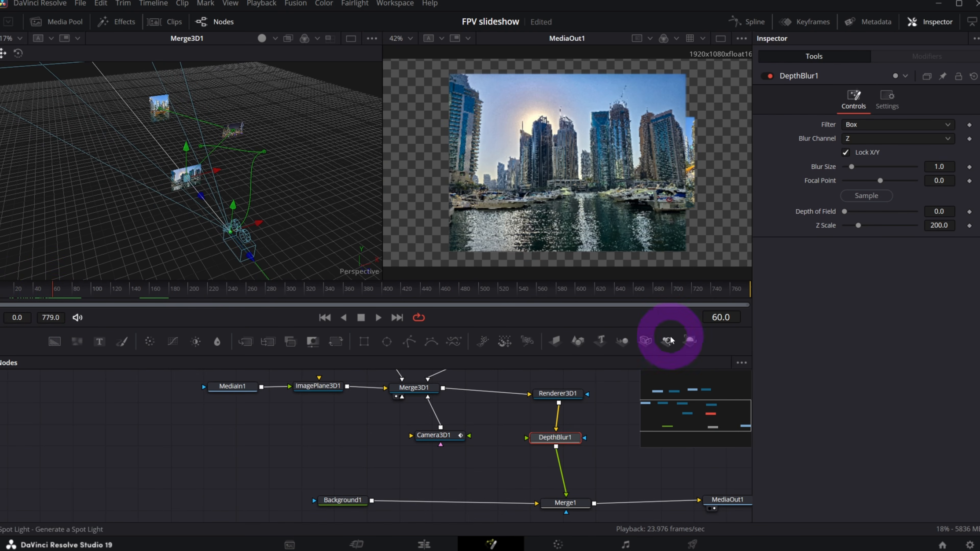
pyautogui.click(259, 4)
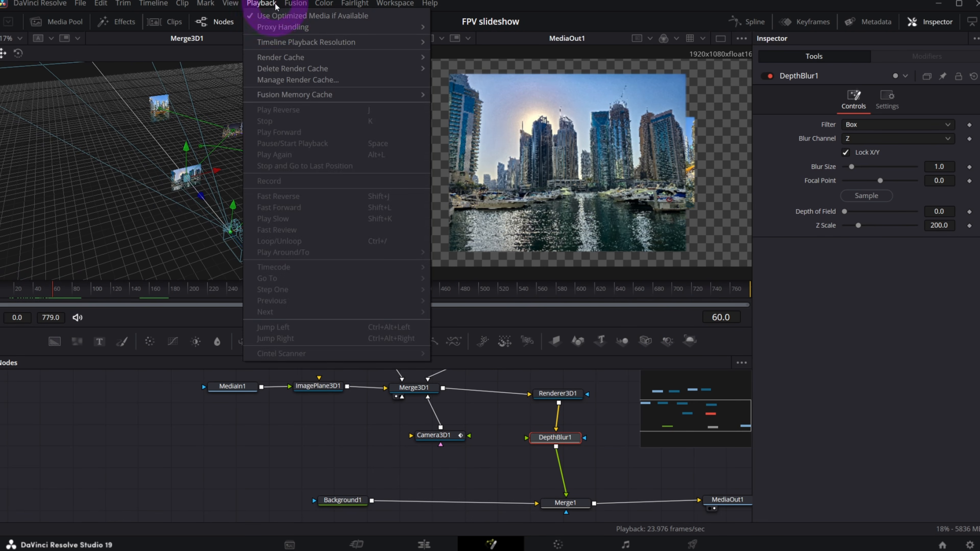
pyautogui.moveTo(253, 43)
pyautogui.click(449, 40)
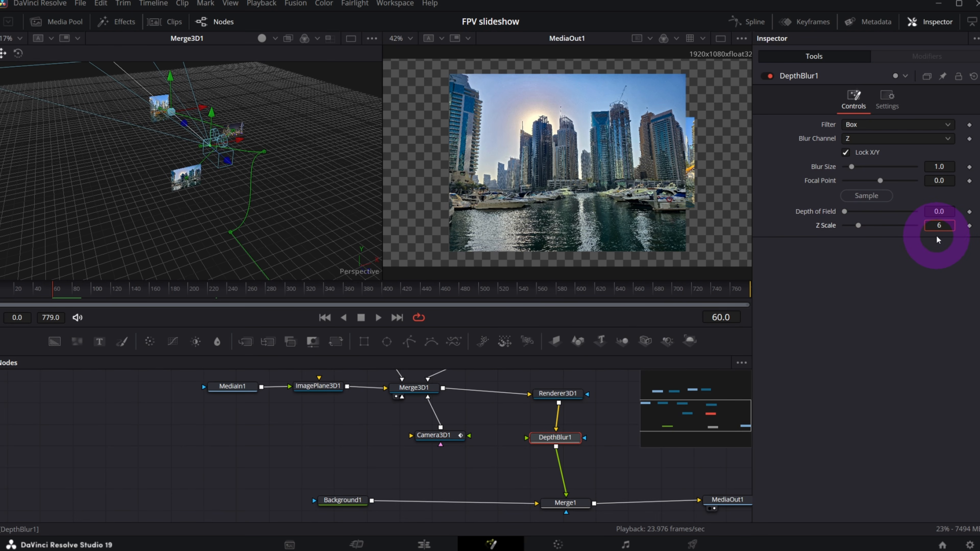
# - Set DepthBlur1's Z Scale to 6 and Blur Size to 10, and keyframe its Focal Point by sampling the first skyline photo
pyautogui.click(851, 166)
pyautogui.moveTo(851, 169); pyautogui.dragTo(895, 171)
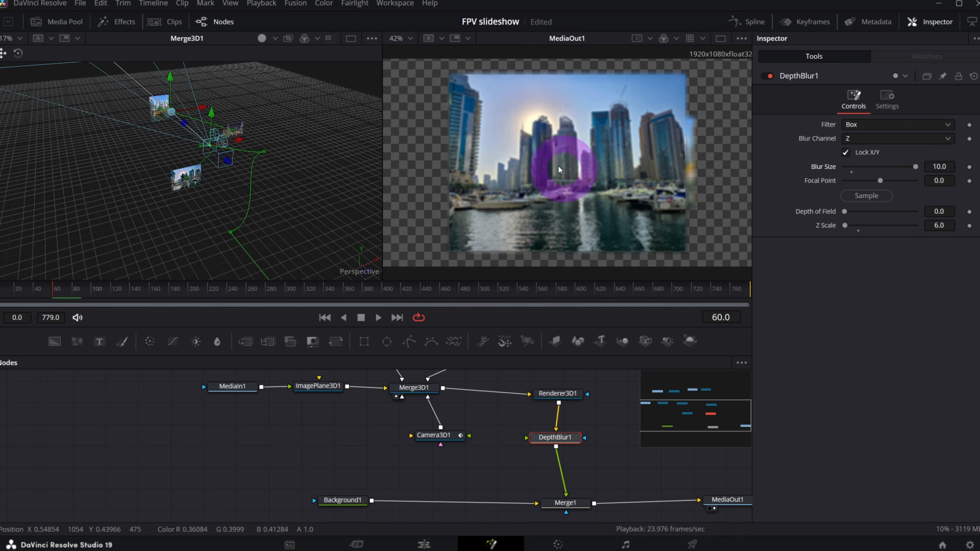
pyautogui.moveTo(840, 218); pyautogui.dragTo(563, 154)
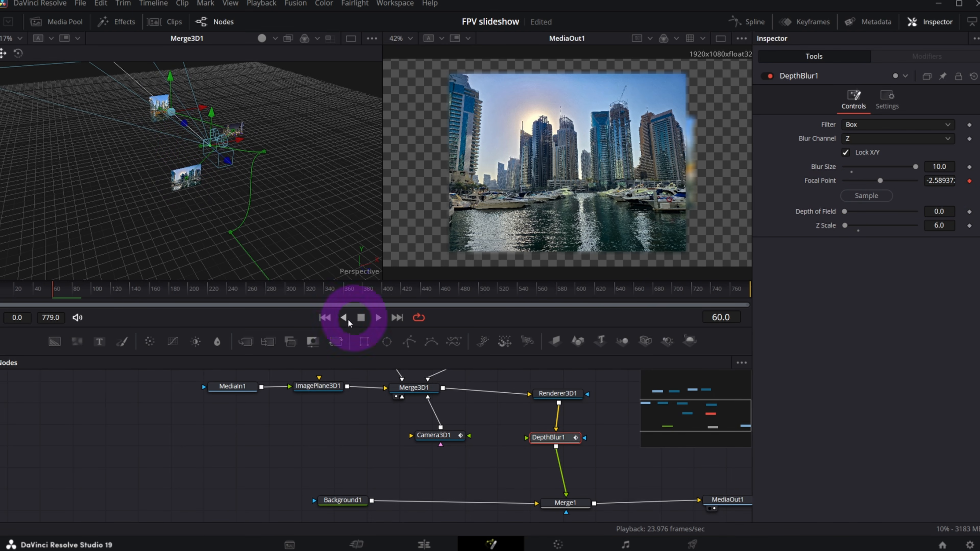
# - At frame 151, located from Camera3D1's keyframes, keyframe DepthBlur1's Focal Point by sampling the night skyline photo
pyautogui.moveTo(66, 297); pyautogui.dragTo(254, 294)
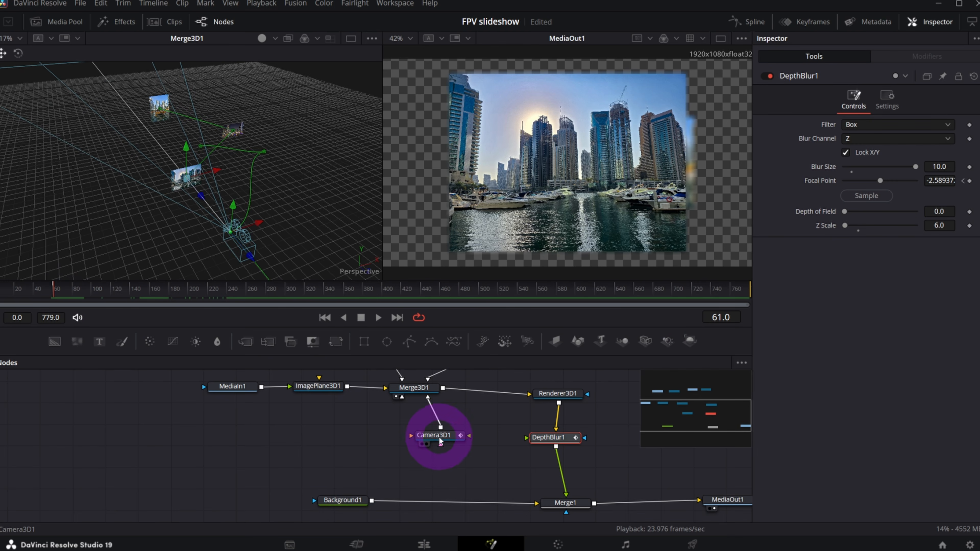
pyautogui.moveTo(440, 442); pyautogui.dragTo(436, 445)
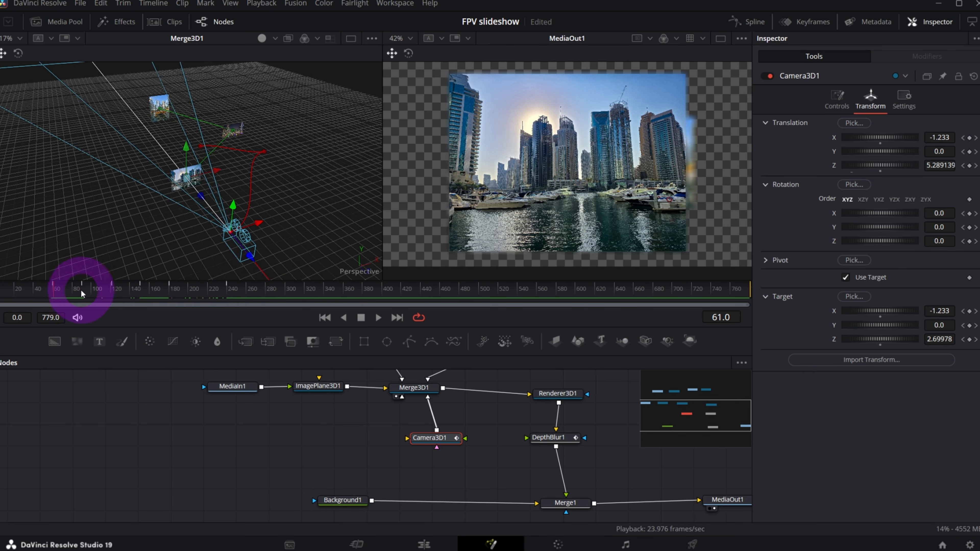
pyautogui.moveTo(118, 293); pyautogui.dragTo(141, 292)
pyautogui.click(548, 439)
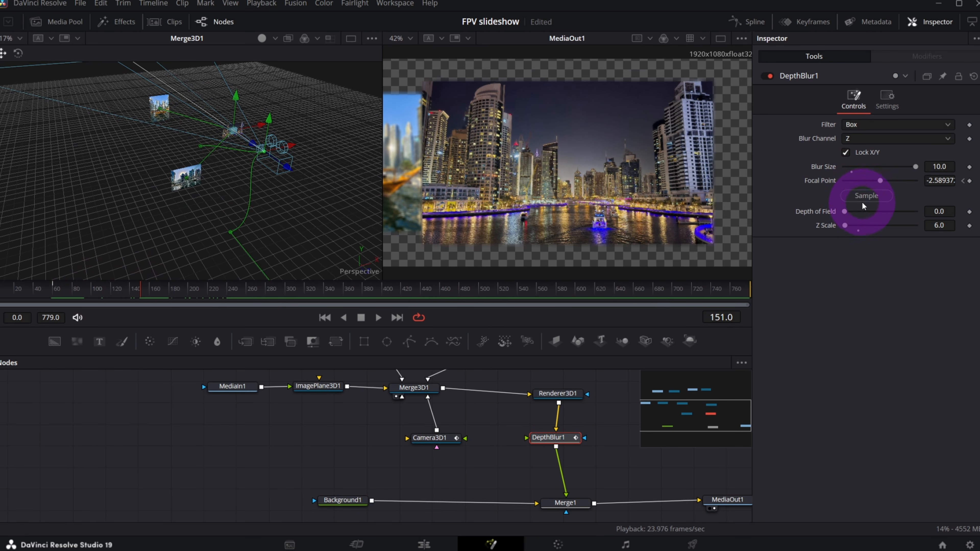
pyautogui.moveTo(873, 201); pyautogui.dragTo(567, 159)
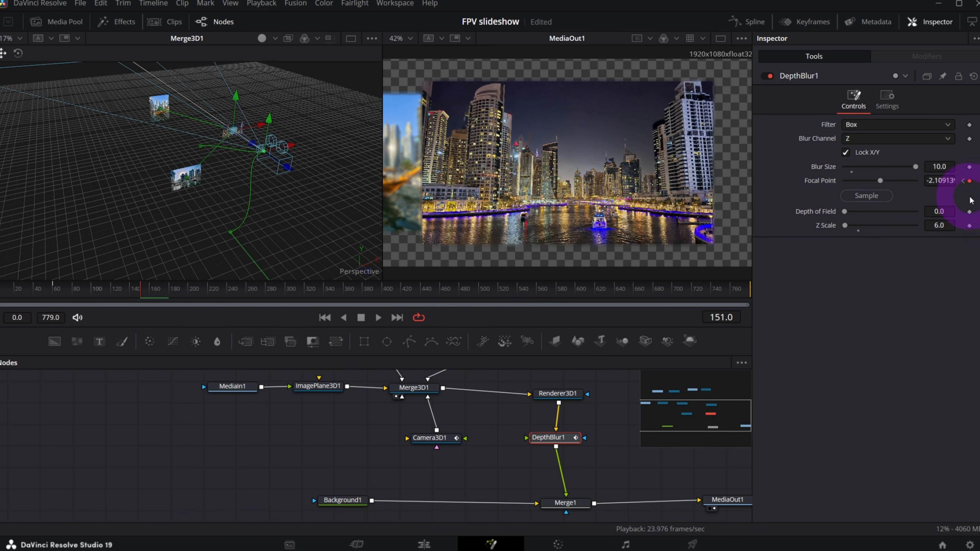
# - At Camera3D1's keyframe on frame 240, keyframe DepthBlur1's Focal Point by sampling the wooden boat photo, and review the focus changes between photos
pyautogui.click(448, 440)
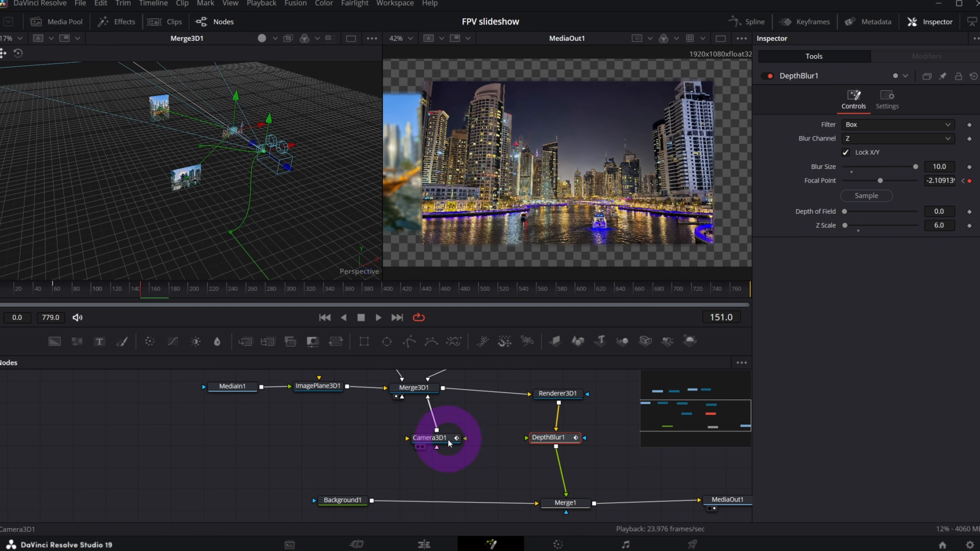
pyautogui.click(227, 291)
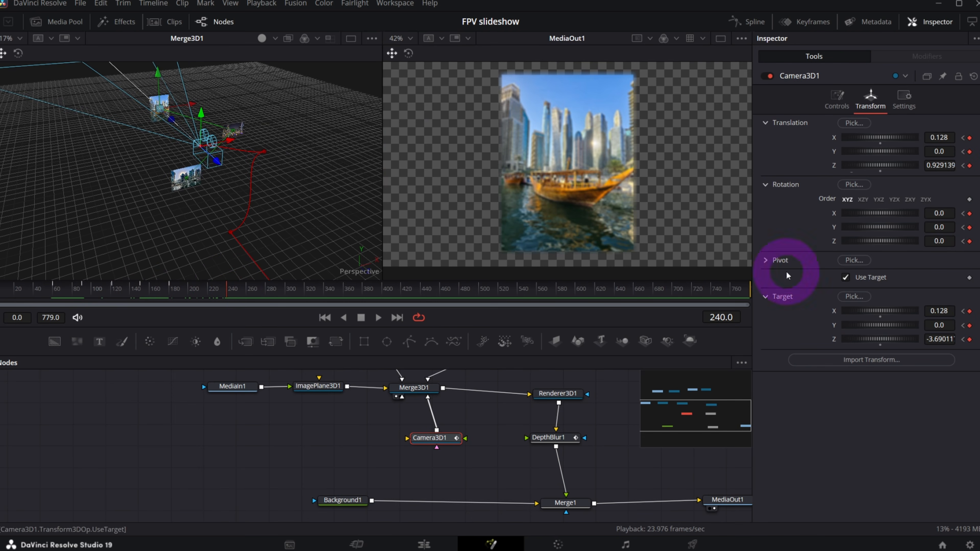
pyautogui.click(556, 437)
pyautogui.moveTo(867, 195); pyautogui.dragTo(567, 155)
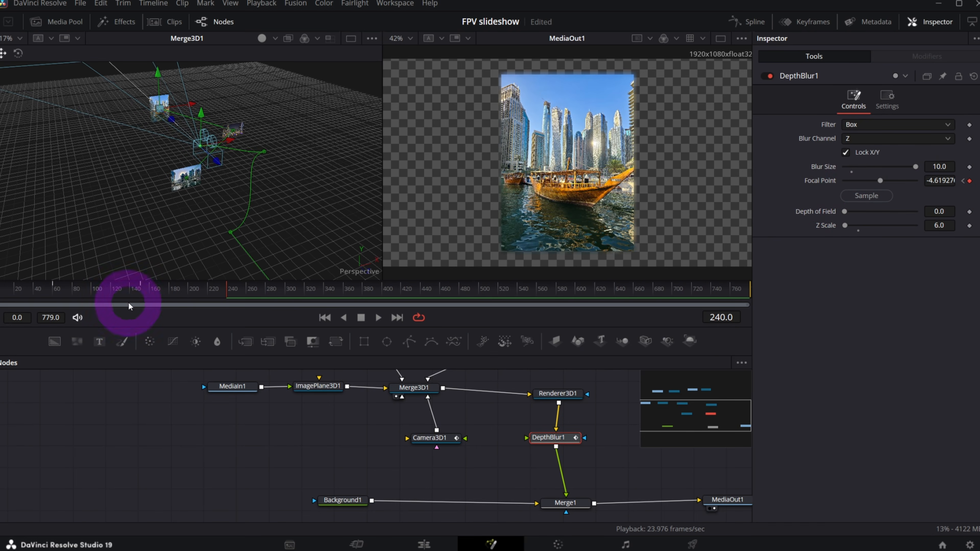
pyautogui.moveTo(177, 292)
pyautogui.mouseDown()
pyautogui.moveTo(47, 292)
pyautogui.moveTo(222, 293)
pyautogui.moveTo(31, 289)
pyautogui.moveTo(171, 290)
pyautogui.mouseUp()
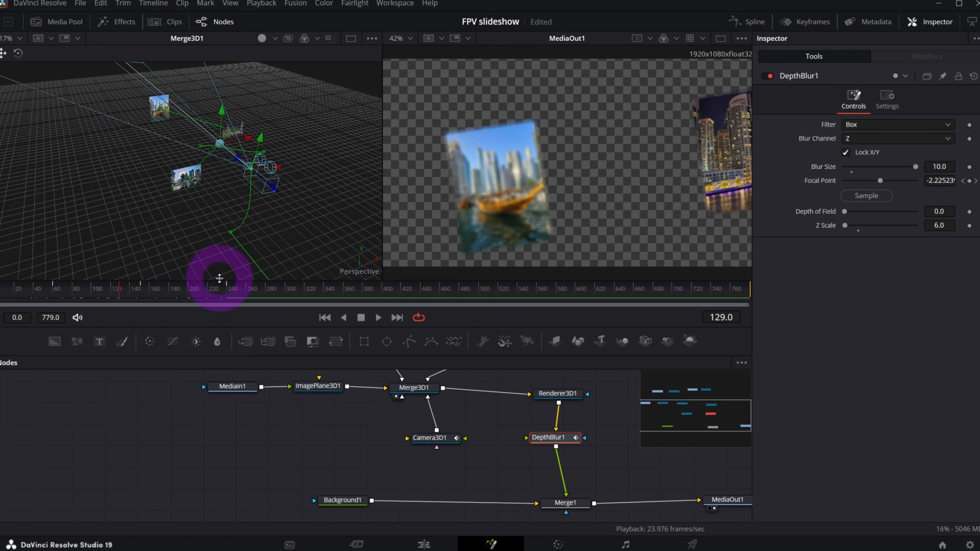
pyautogui.click(162, 288)
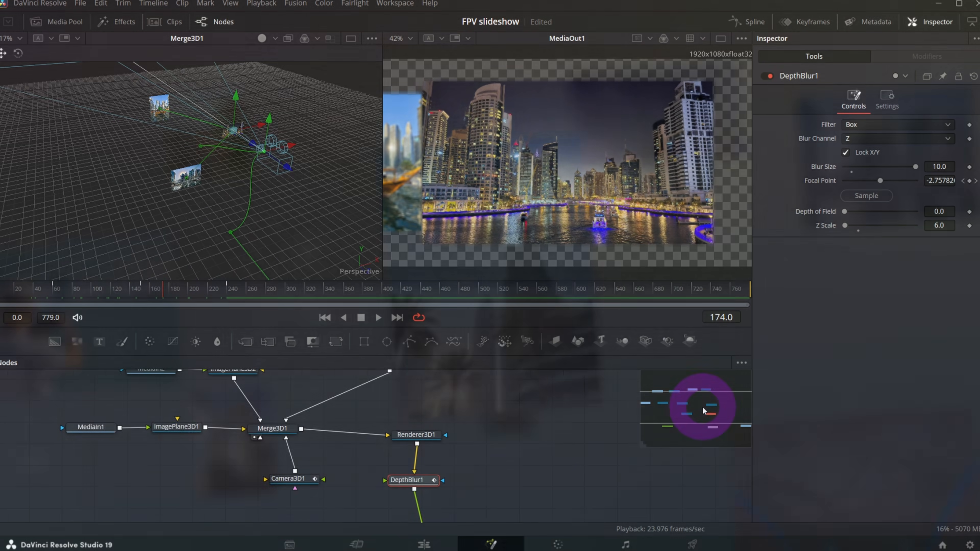